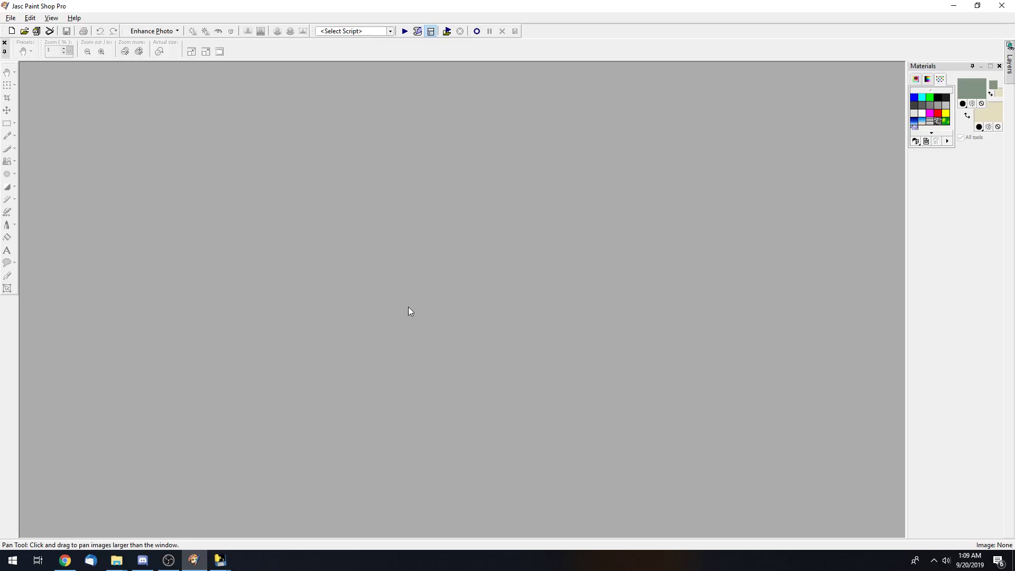
# - Switch to the SpriteSomething window showing Link's animation and move it toward the middle of the screen
pyautogui.click(219, 559)
pyautogui.click(269, 521)
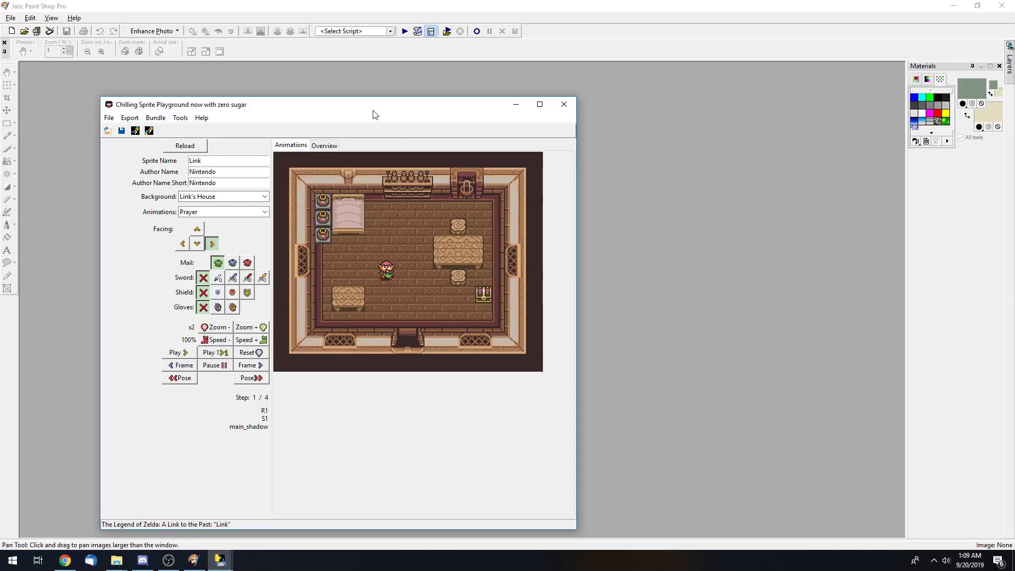
pyautogui.moveTo(353, 104); pyautogui.dragTo(502, 96)
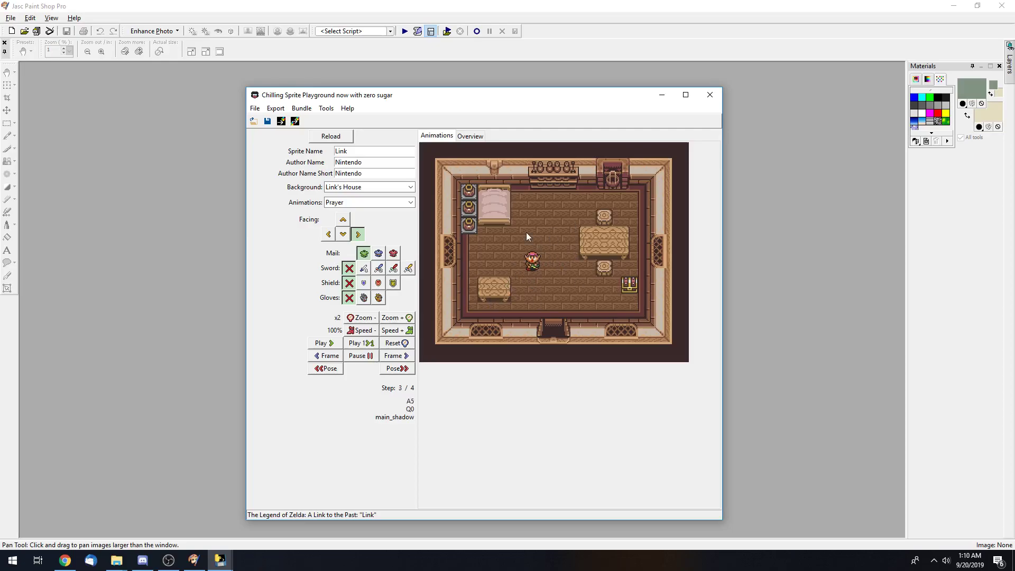
pyautogui.moveTo(555, 98); pyautogui.dragTo(555, 100)
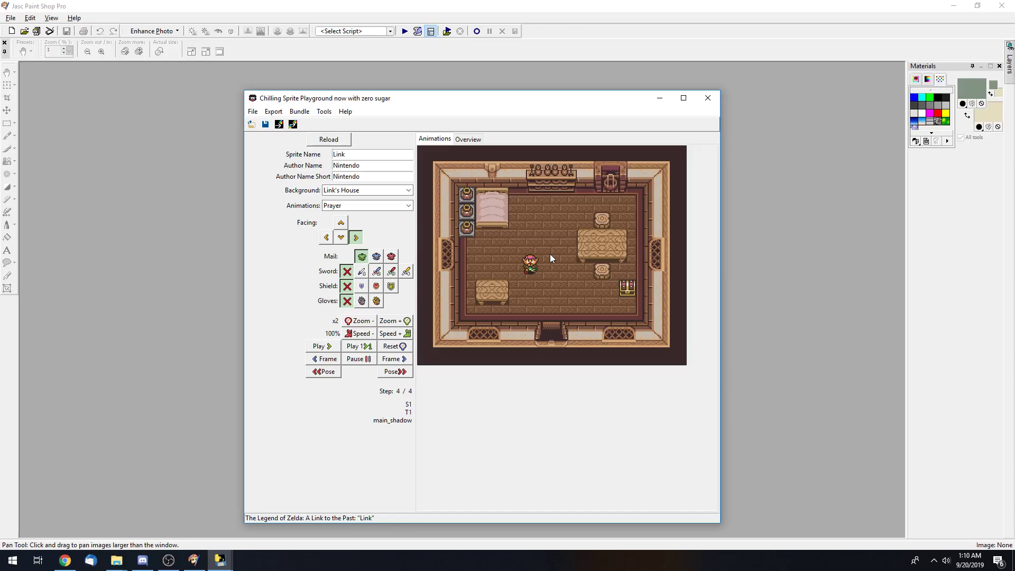
pyautogui.moveTo(525, 99)
pyautogui.mouseDown()
pyautogui.moveTo(528, 90)
pyautogui.moveTo(533, 98)
pyautogui.mouseUp()
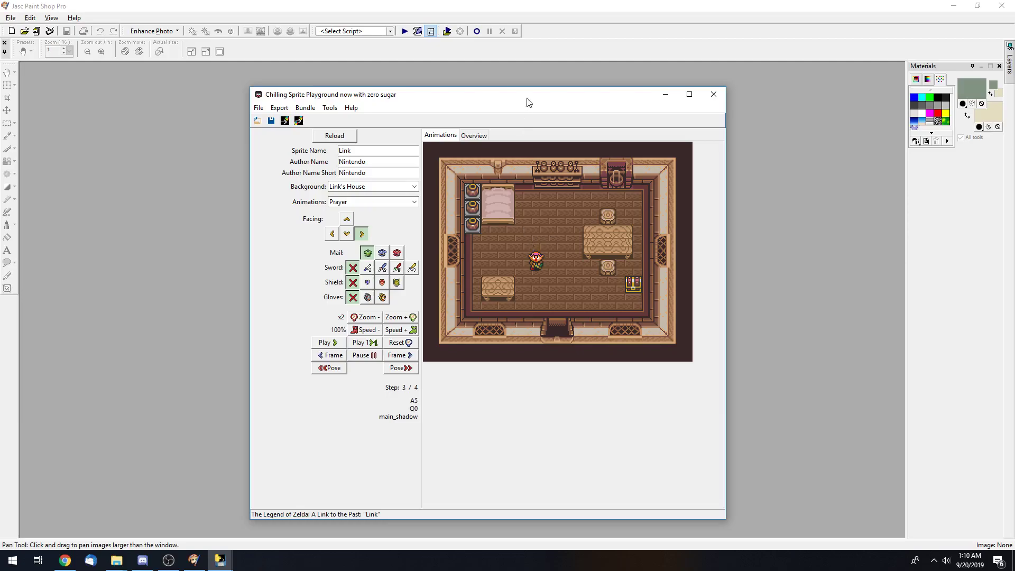
pyautogui.moveTo(528, 97); pyautogui.dragTo(521, 100)
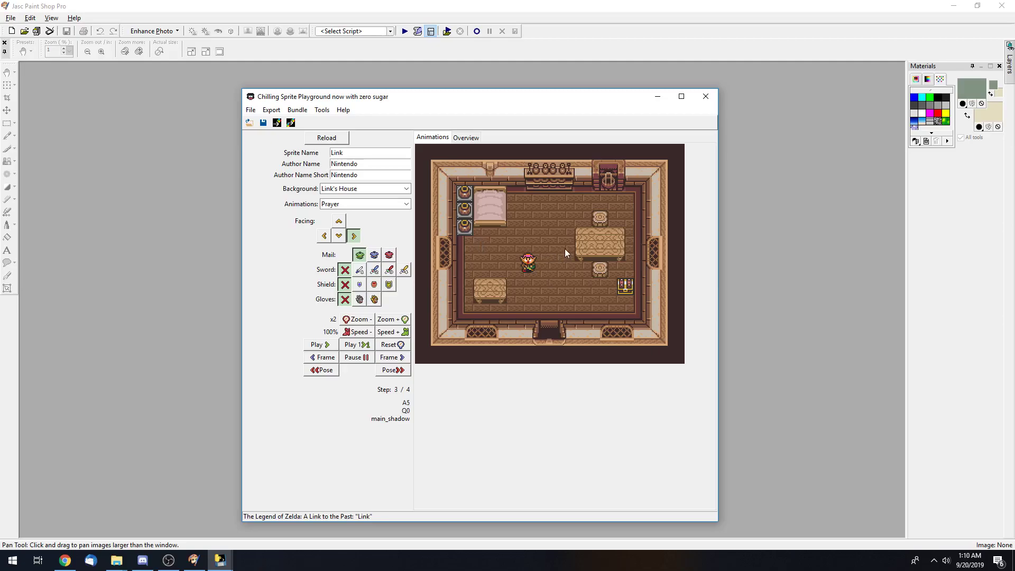
pyautogui.moveTo(488, 99); pyautogui.dragTo(499, 102)
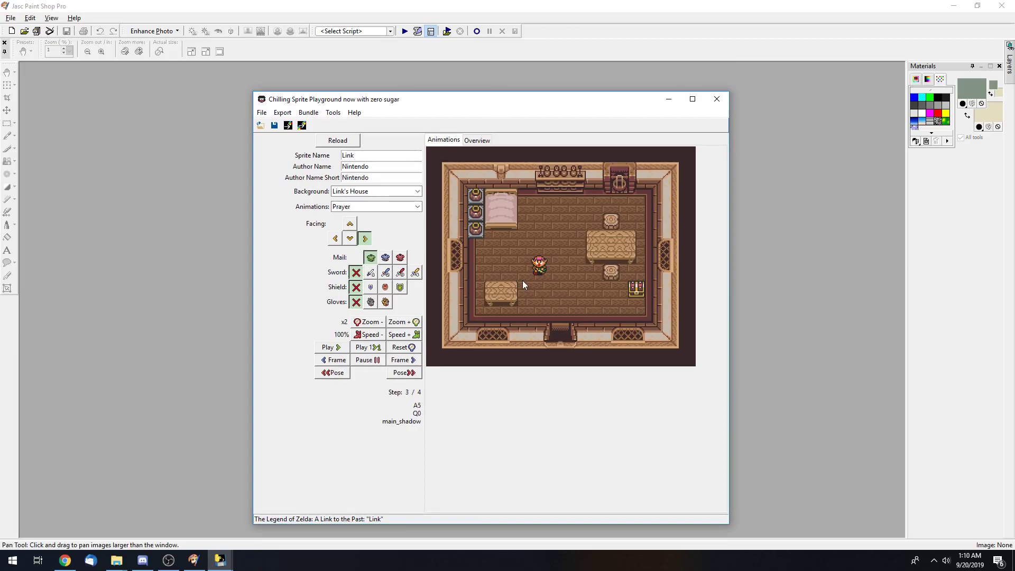
pyautogui.moveTo(526, 100); pyautogui.dragTo(503, 98)
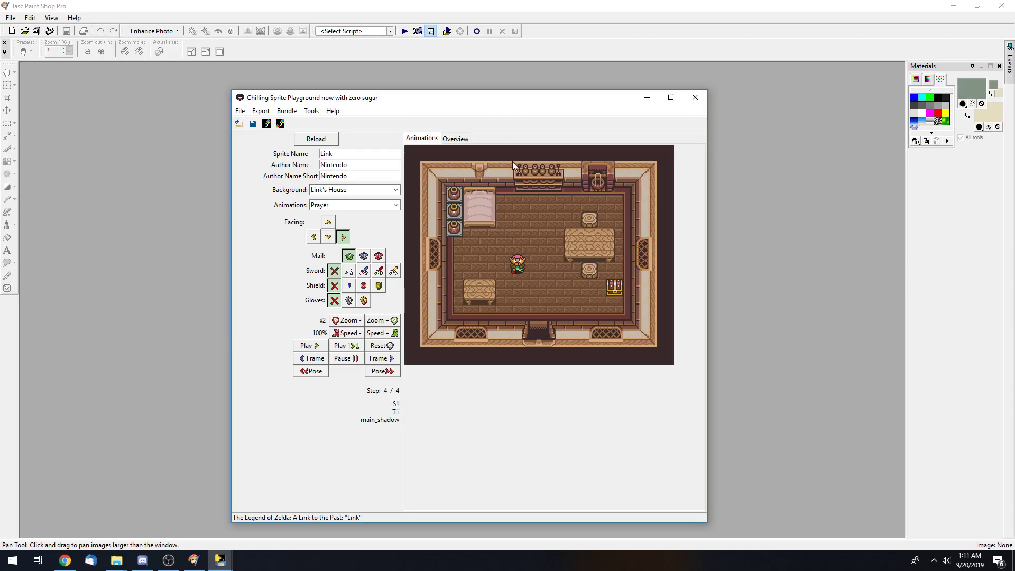
# - Switch to Chrome and look at the NES page of The Spriters Resource and the RetroGameZone home page
pyautogui.click(64, 562)
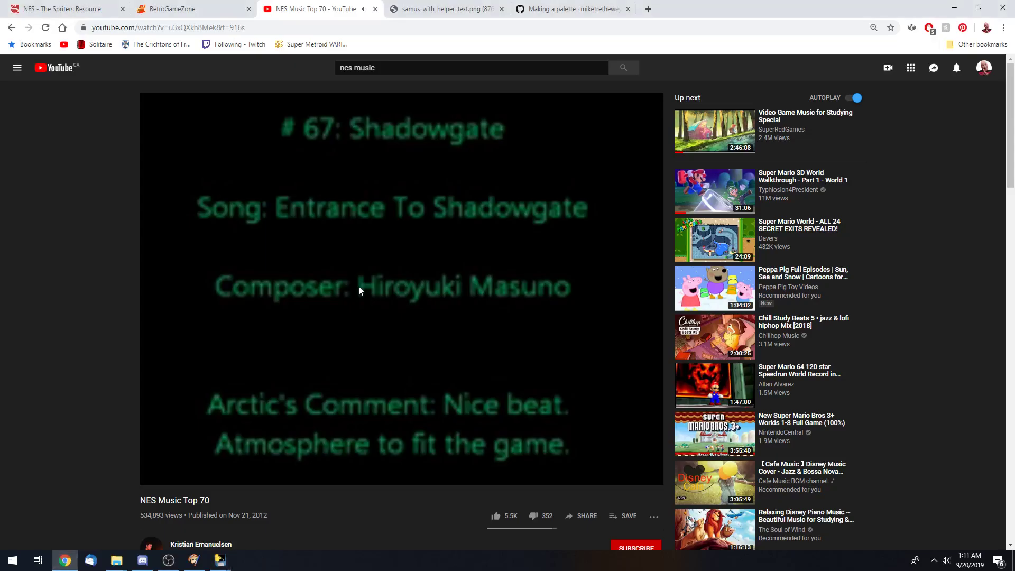
pyautogui.click(201, 5)
pyautogui.click(74, 8)
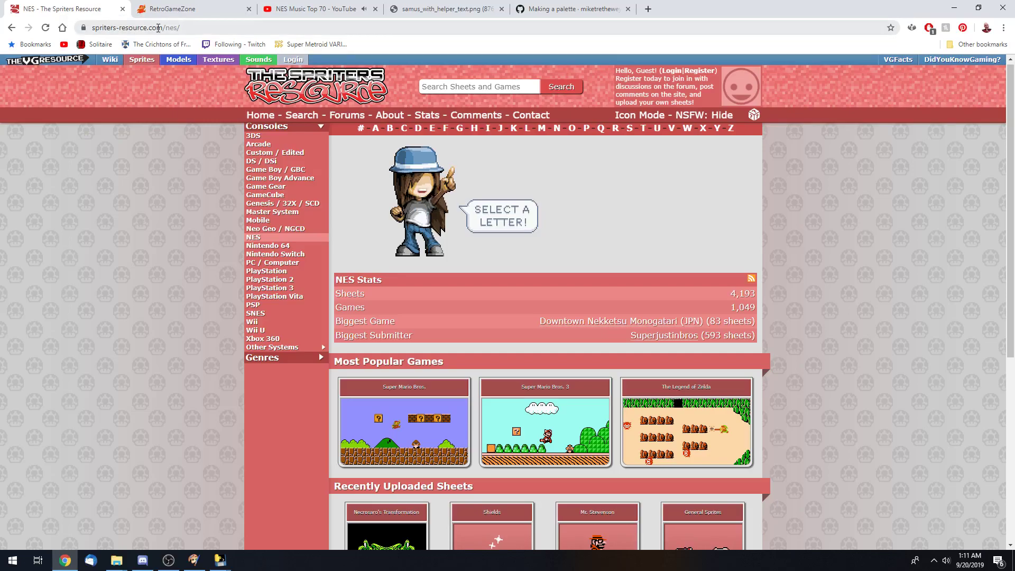
pyautogui.click(175, 13)
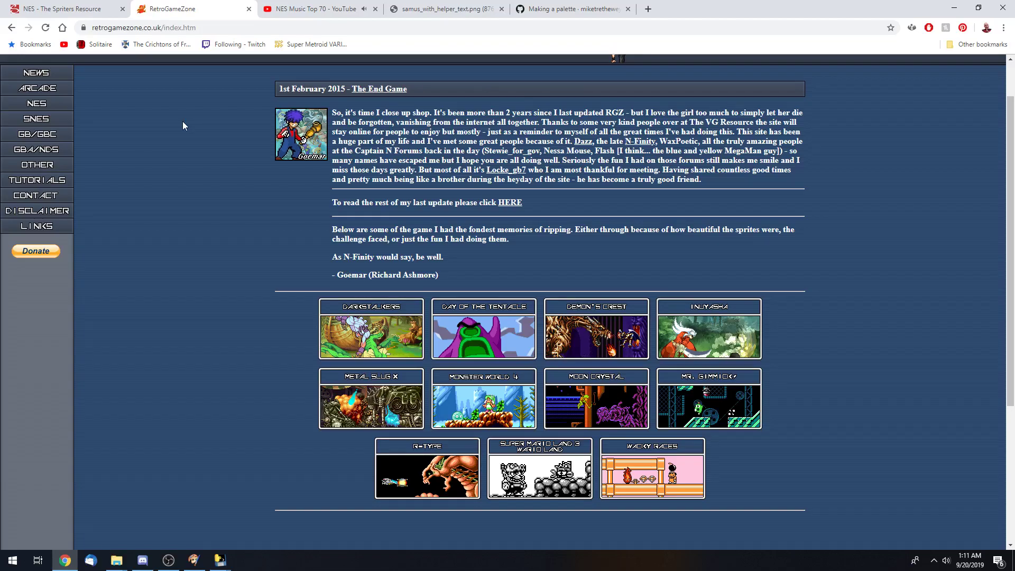
# - On The Spriters Resource, open the Contra 3: The Alien Wars page from the SNES games under C and look through its sprite sheets
pyautogui.click(74, 8)
pyautogui.click(404, 128)
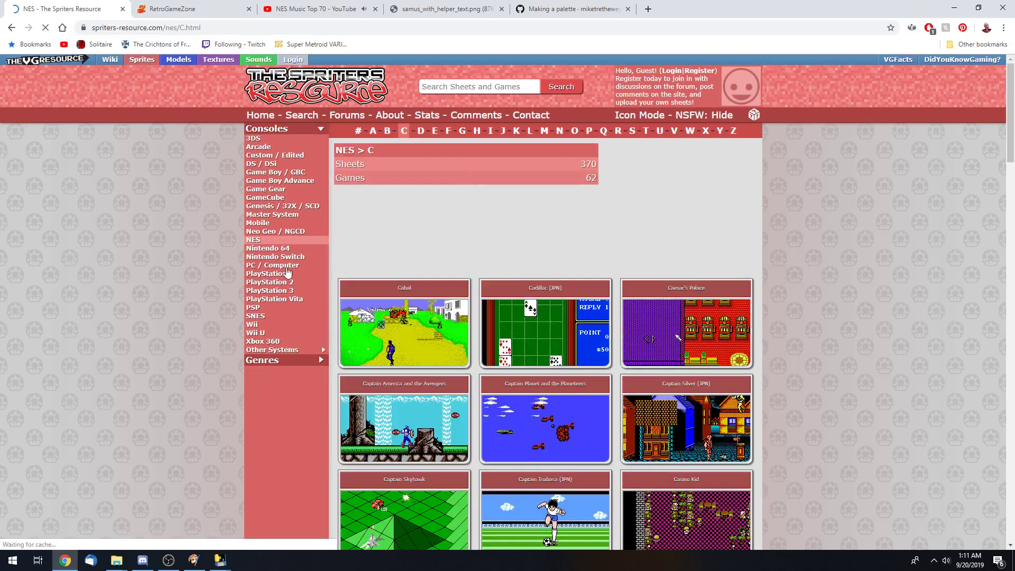
pyautogui.click(252, 316)
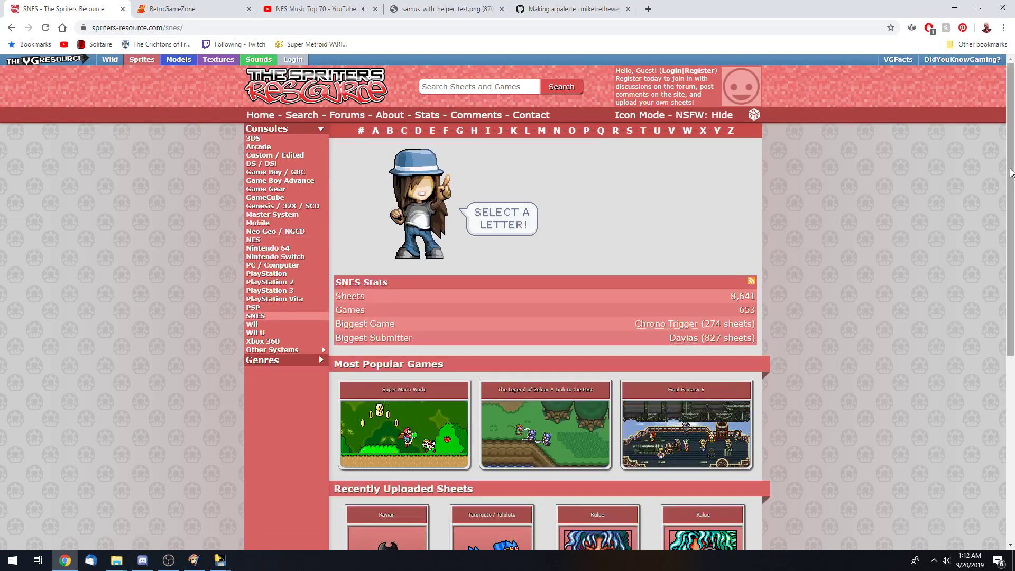
pyautogui.click(410, 136)
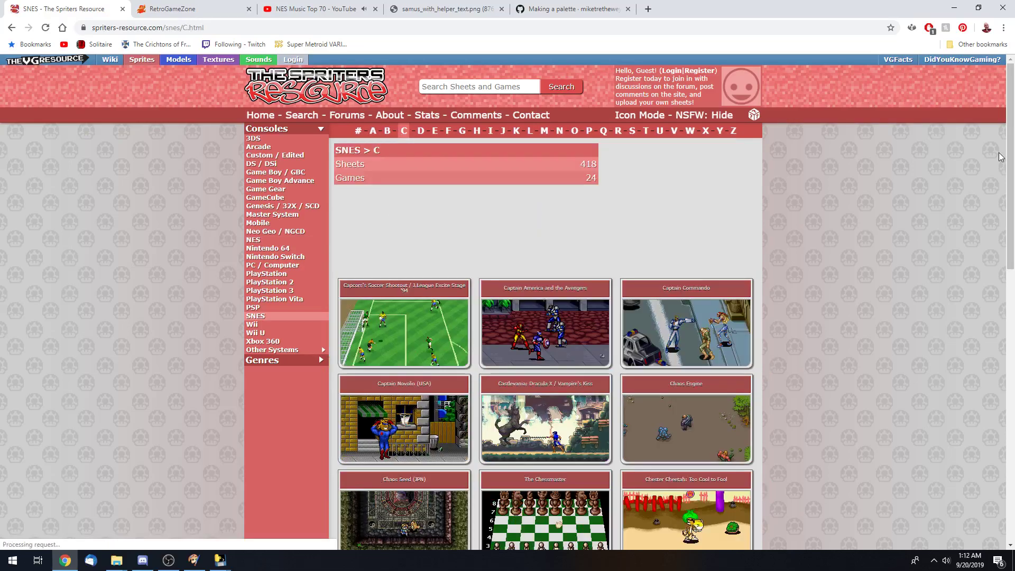
pyautogui.moveTo(1010, 158); pyautogui.dragTo(1013, 380)
pyautogui.scroll(-3, 621, 222)
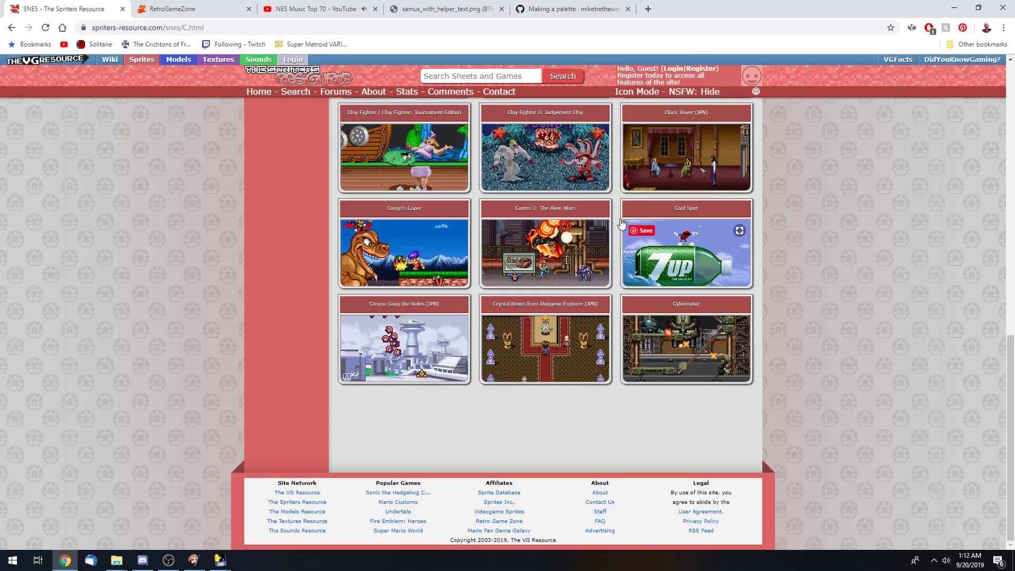
pyautogui.click(559, 255)
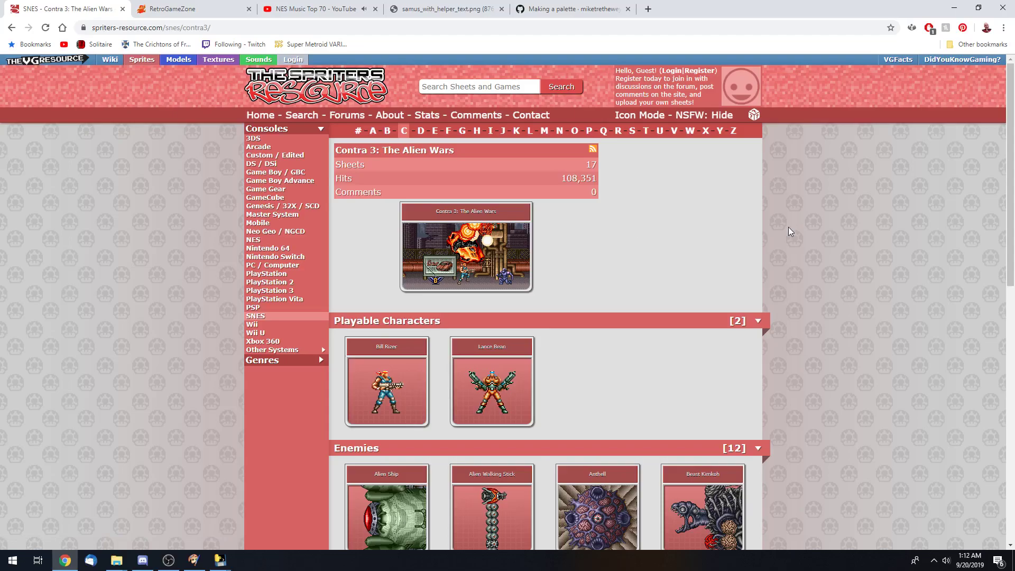
pyautogui.scroll(-2, 549, 262)
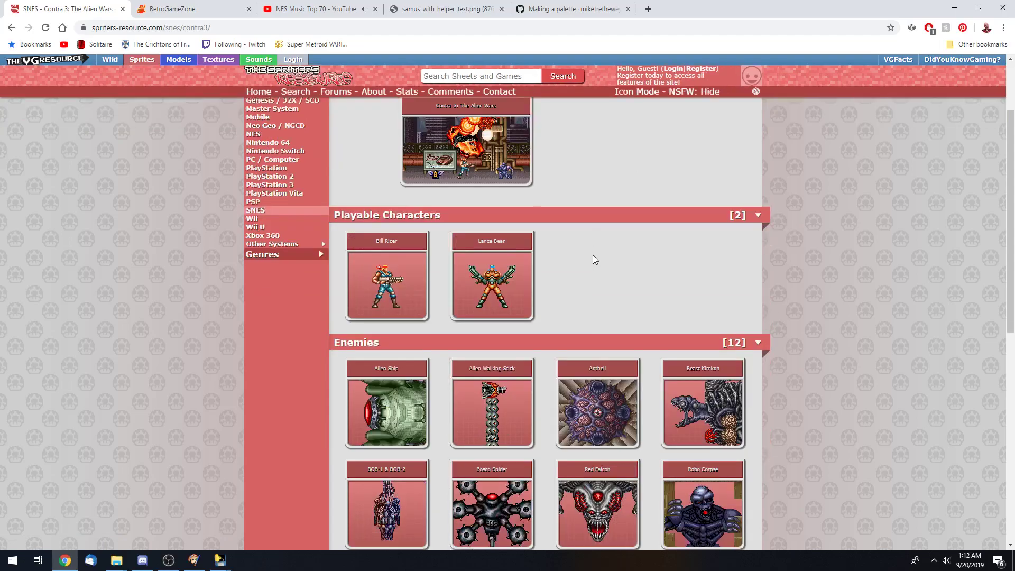
pyautogui.scroll(1, 593, 258)
# - On RetroGameZone, open the Contra 3 sprite page from the SNES game list
pyautogui.click(159, 6)
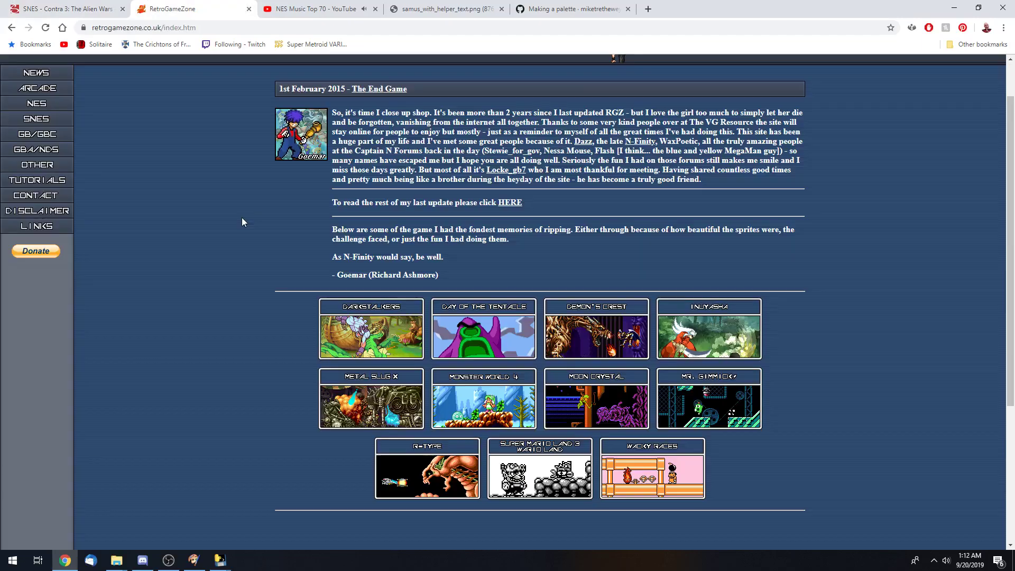
pyautogui.click(35, 118)
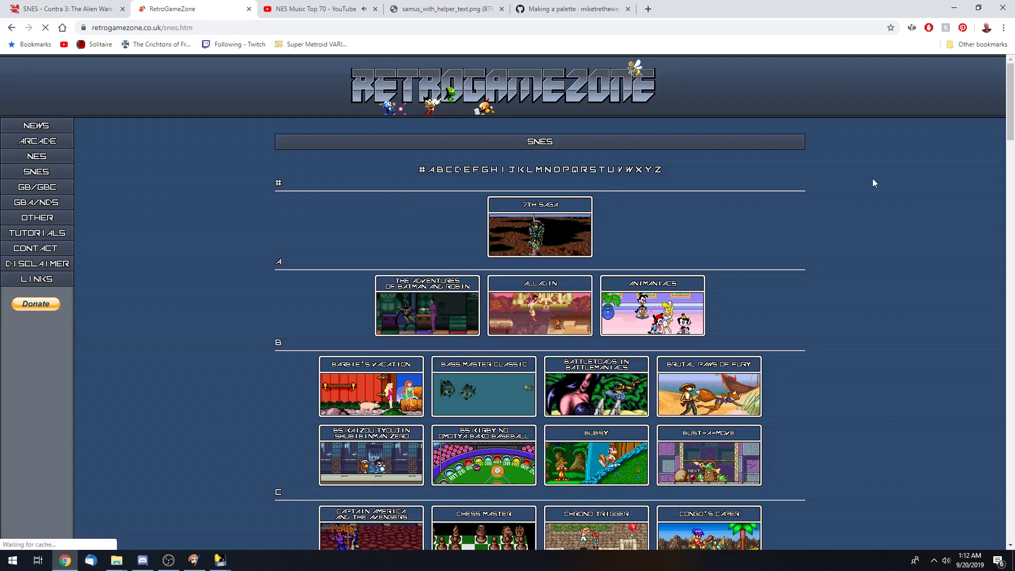
pyautogui.moveTo(1011, 113); pyautogui.dragTo(1013, 206)
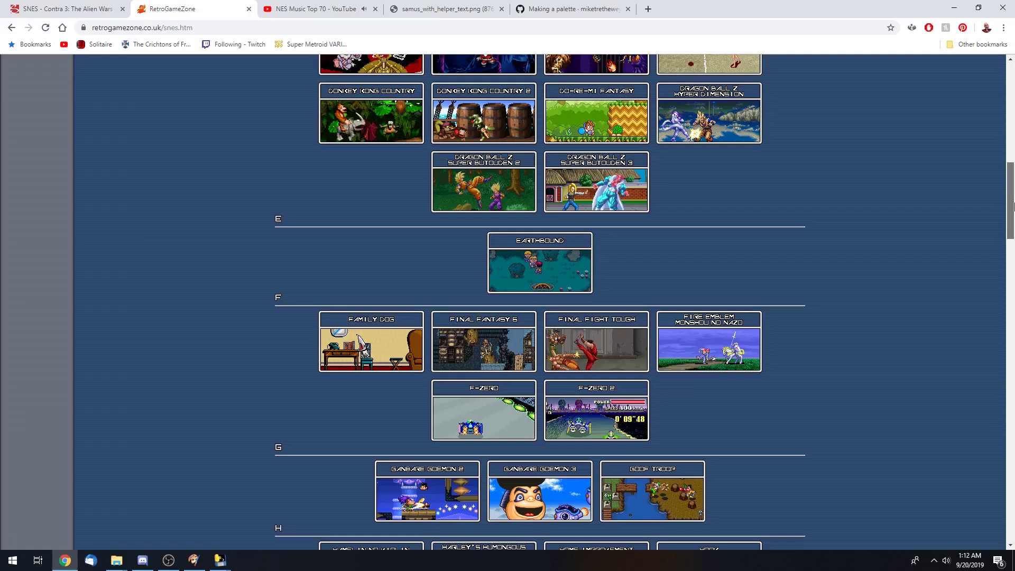
pyautogui.scroll(3, 478, 189)
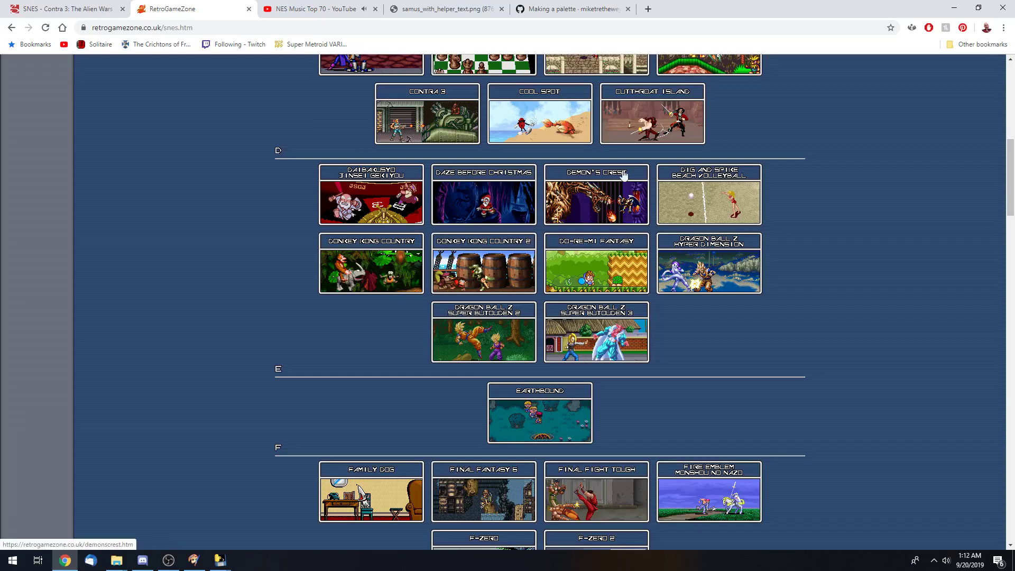
pyautogui.click(427, 116)
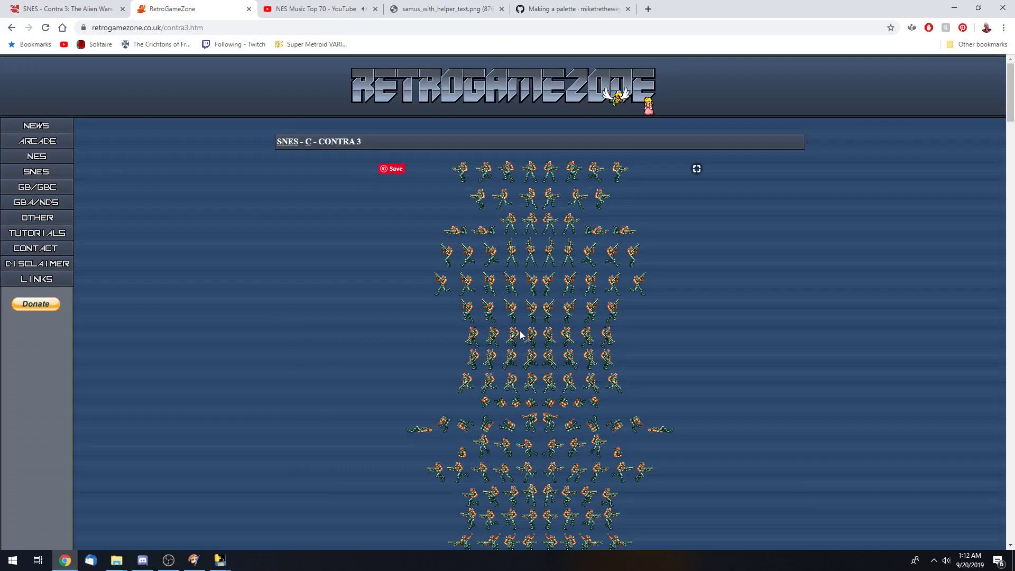
# - Examine the rows of character poses on the Contra 3 sprite page
pyautogui.moveTo(1010, 90)
pyautogui.mouseDown()
pyautogui.moveTo(1008, 140)
pyautogui.moveTo(998, 79)
pyautogui.mouseUp()
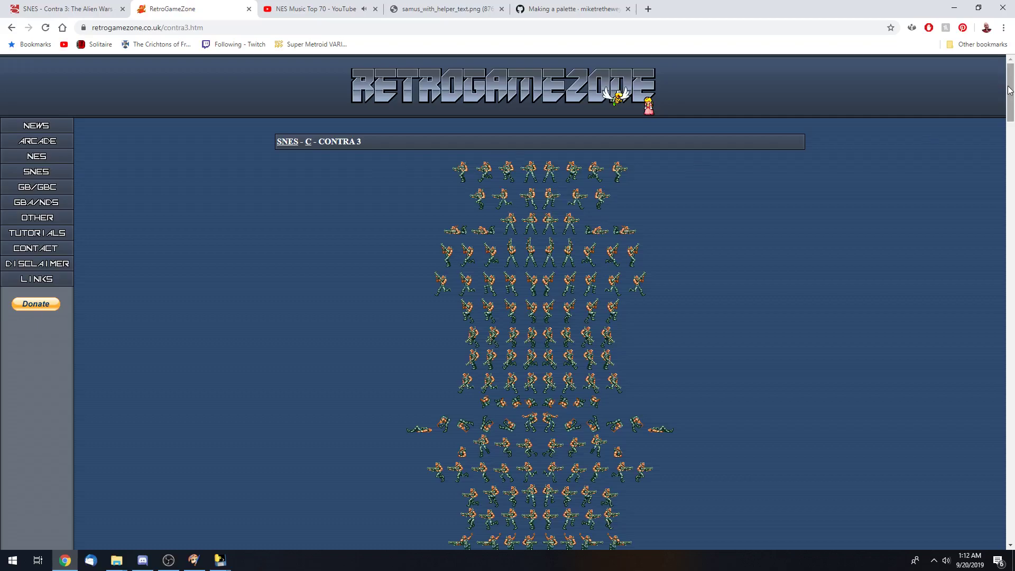
pyautogui.scroll(-7, 613, 213)
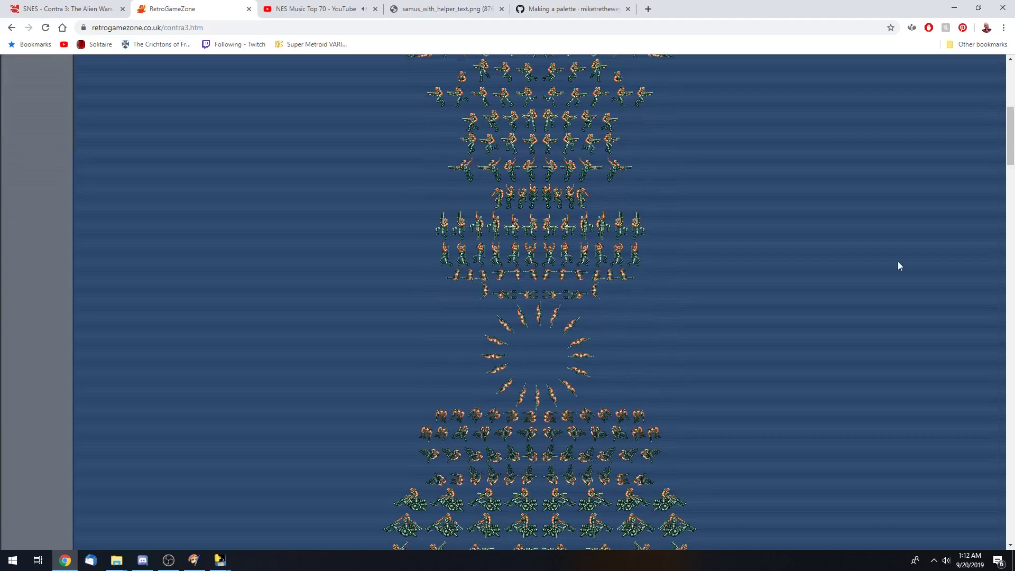
pyautogui.moveTo(1011, 154); pyautogui.dragTo(1010, 158)
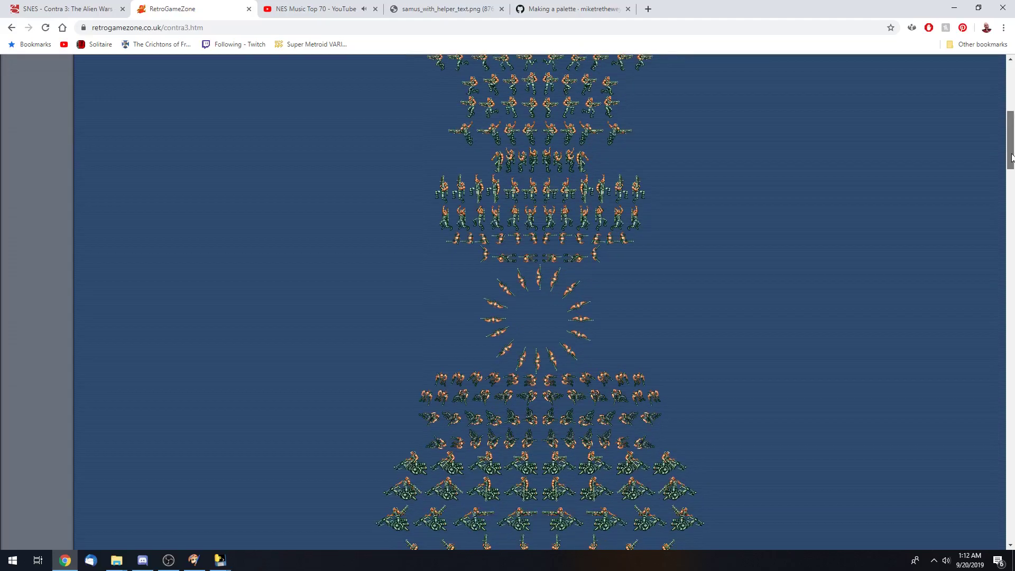
pyautogui.scroll(-7, 1011, 157)
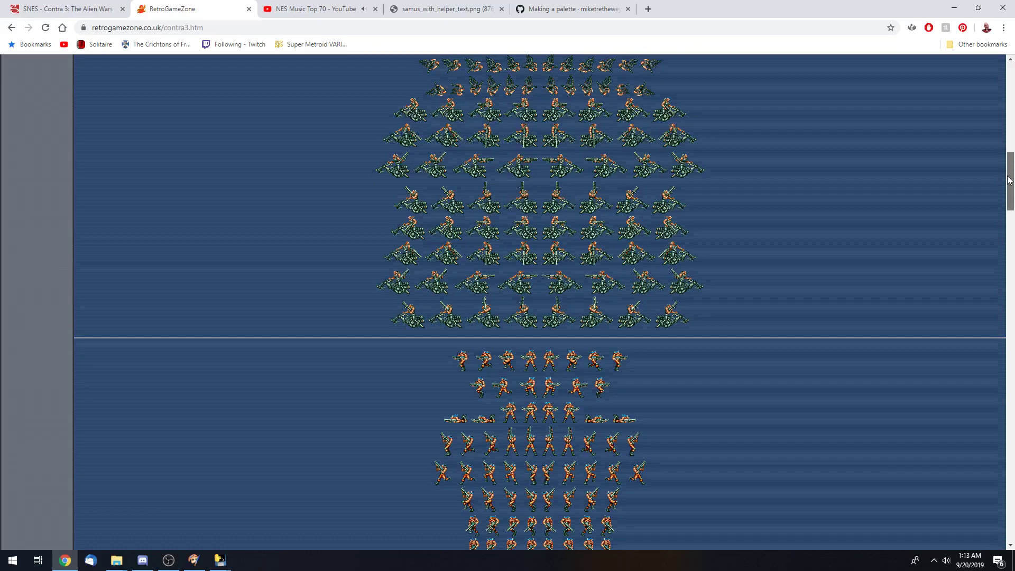
pyautogui.scroll(8, 1008, 180)
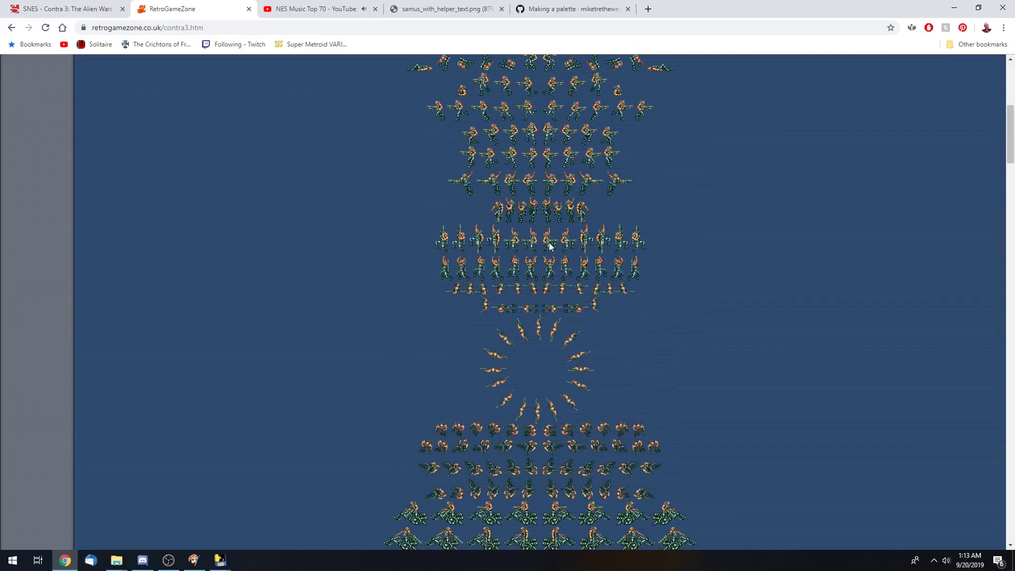
pyautogui.scroll(7, 1007, 180)
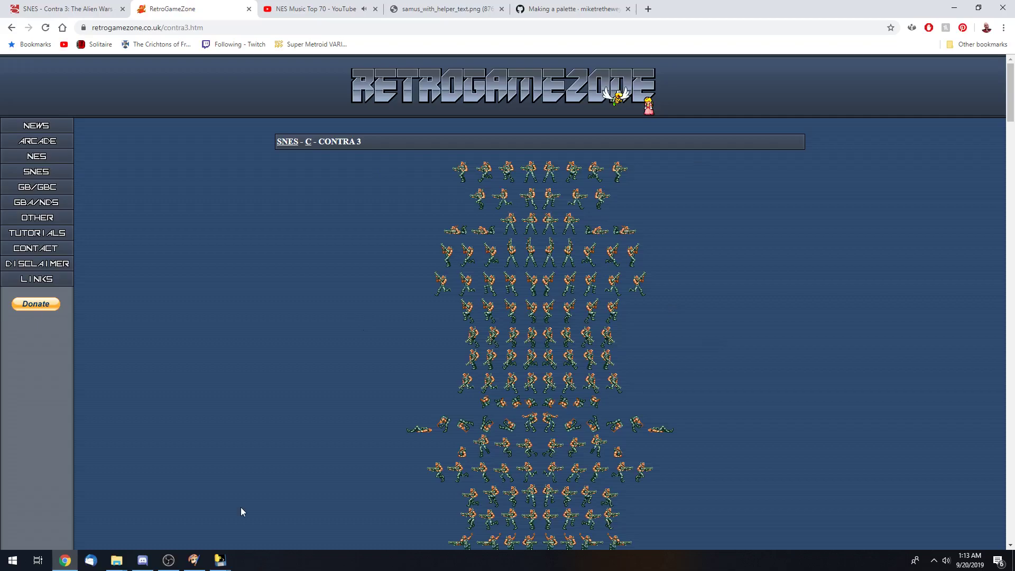
# - Return to the SpriteSomething window with Link's Prayer animation and place it in front of Paint Shop Pro
pyautogui.click(219, 560)
pyautogui.click(197, 511)
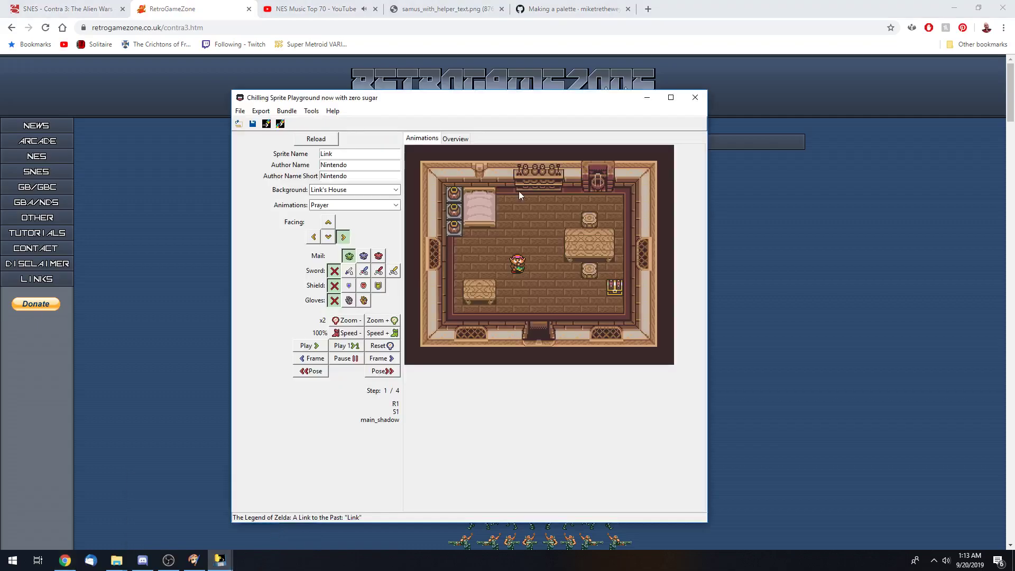
pyautogui.click(195, 560)
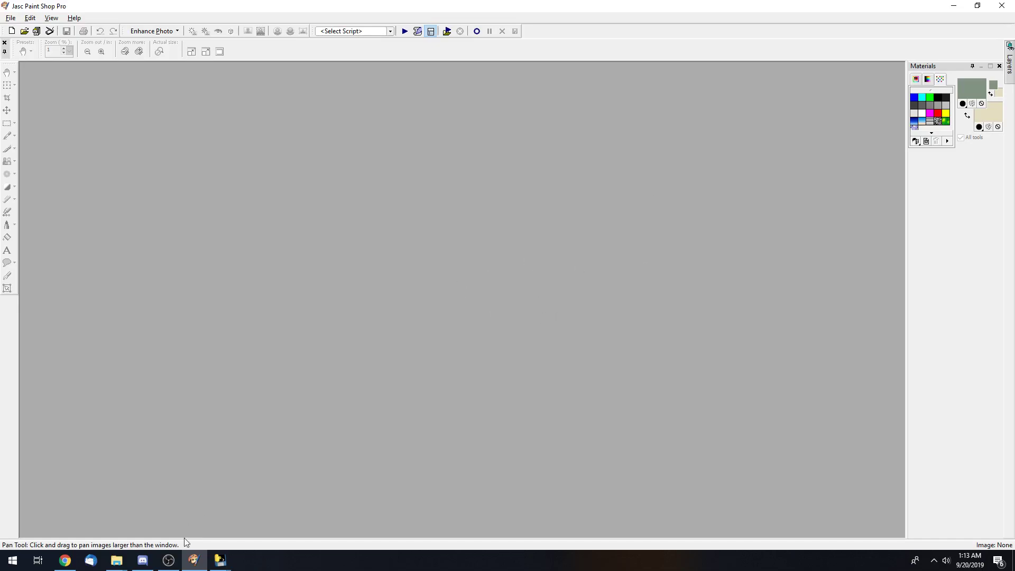
pyautogui.moveTo(220, 561)
pyautogui.click(280, 502)
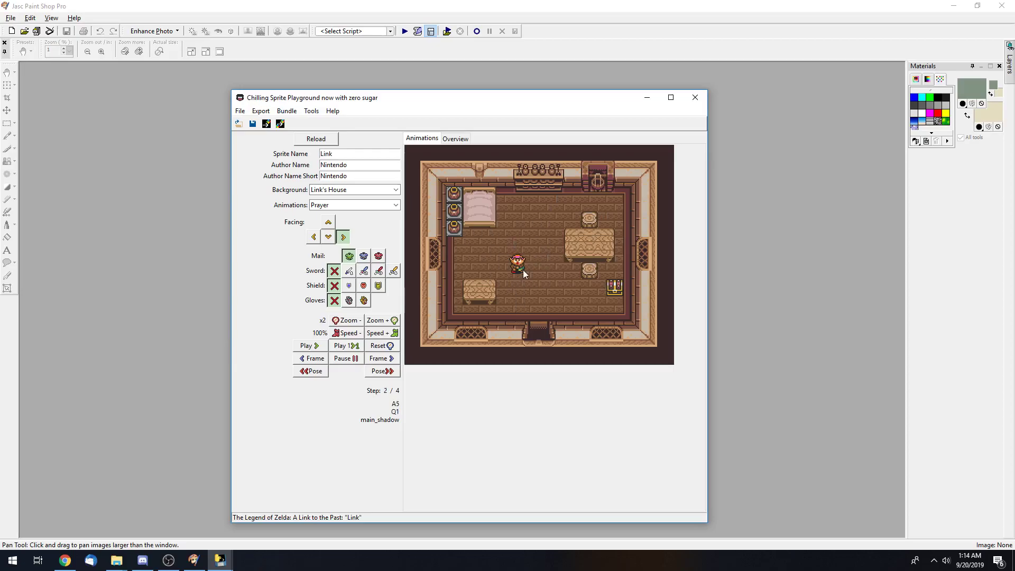
pyautogui.moveTo(525, 99); pyautogui.dragTo(538, 93)
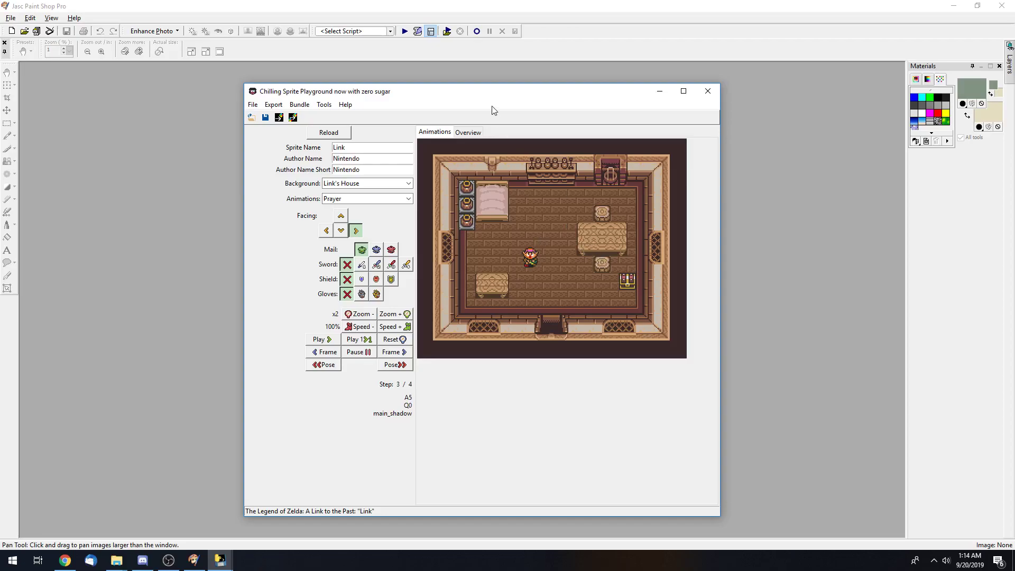
# - Switch to Paint Shop Pro and open the samus sheet from SpriteSomething's app_resources, metroid3, samus, sheets folder
pyautogui.click(146, 121)
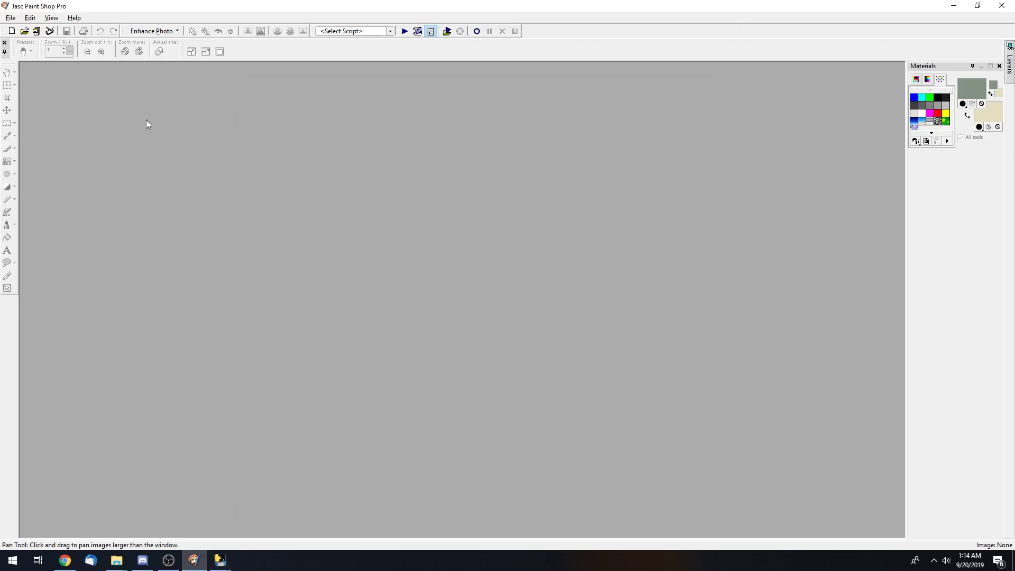
pyautogui.click(25, 30)
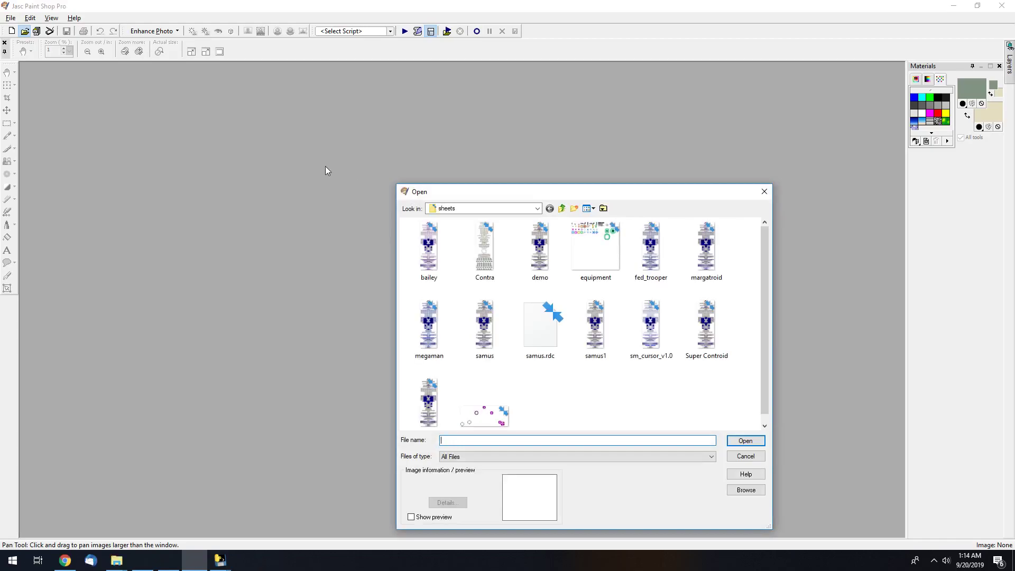
pyautogui.click(562, 209)
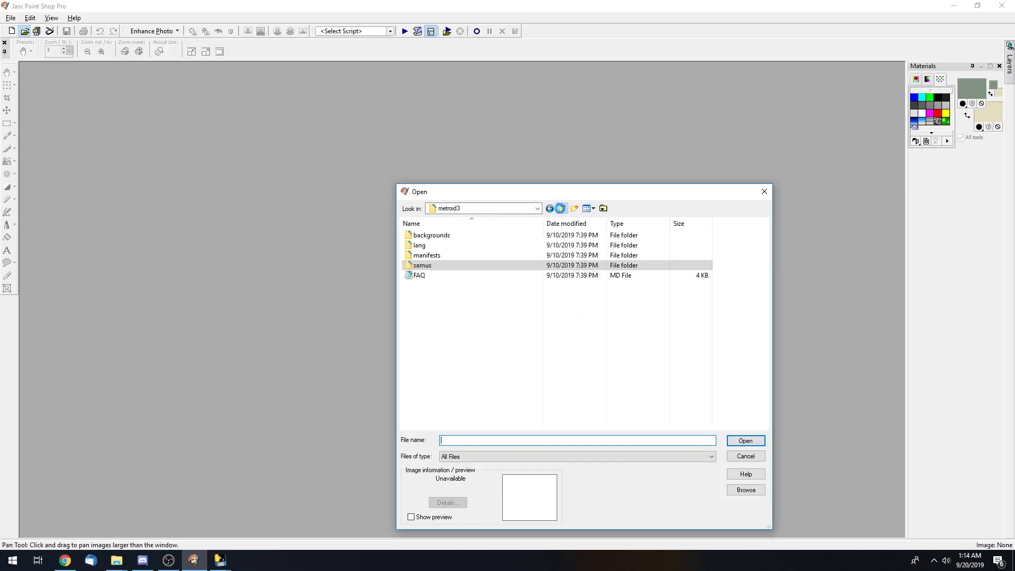
pyautogui.click(563, 208)
pyautogui.click(562, 209)
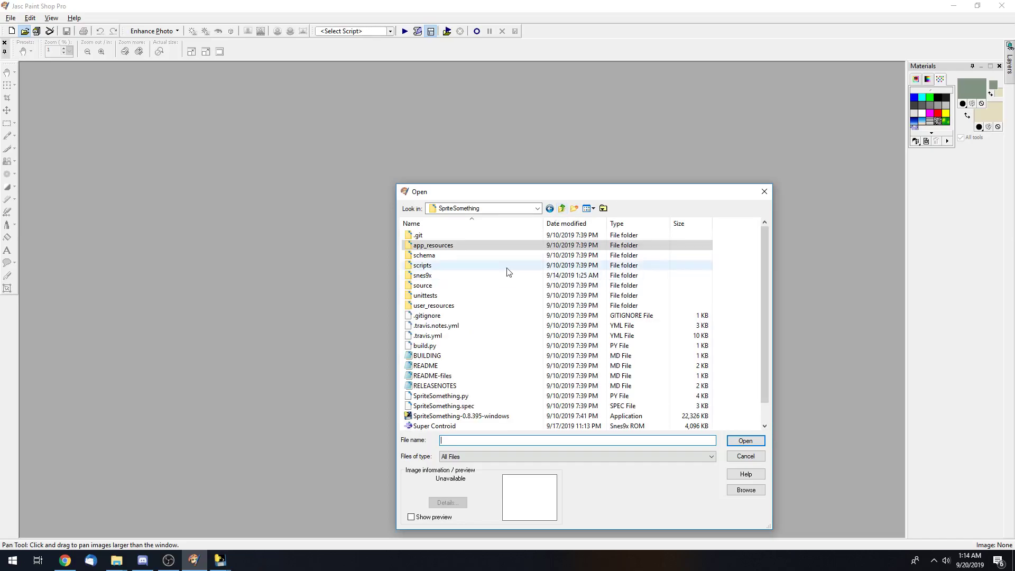
pyautogui.doubleClick(449, 248)
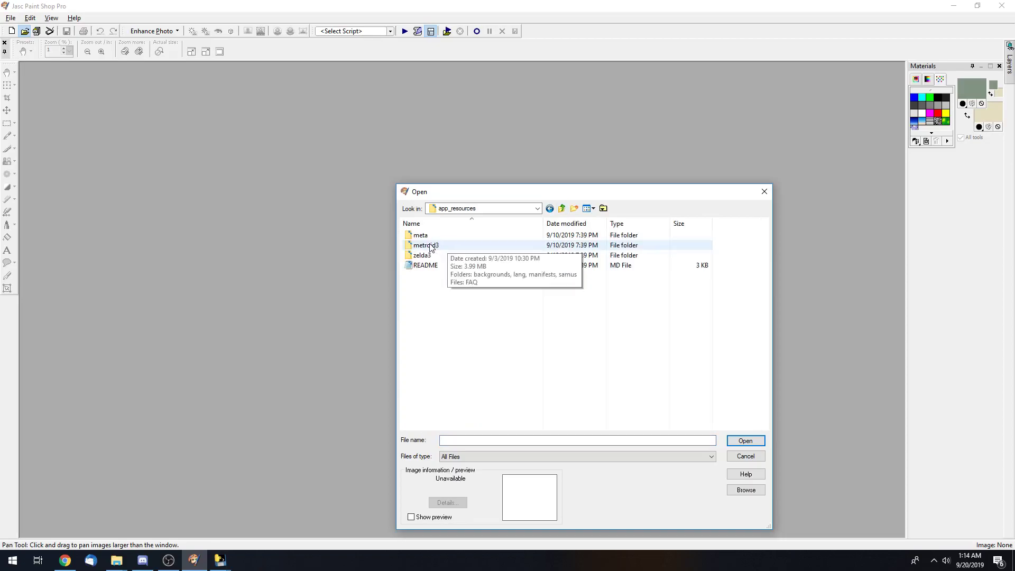
pyautogui.doubleClick(430, 246)
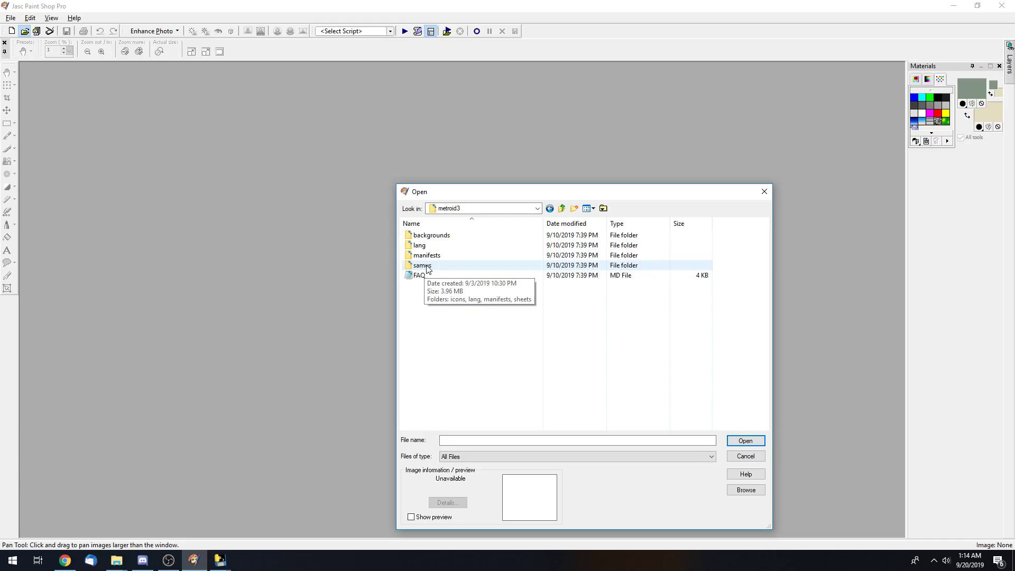
pyautogui.doubleClick(427, 266)
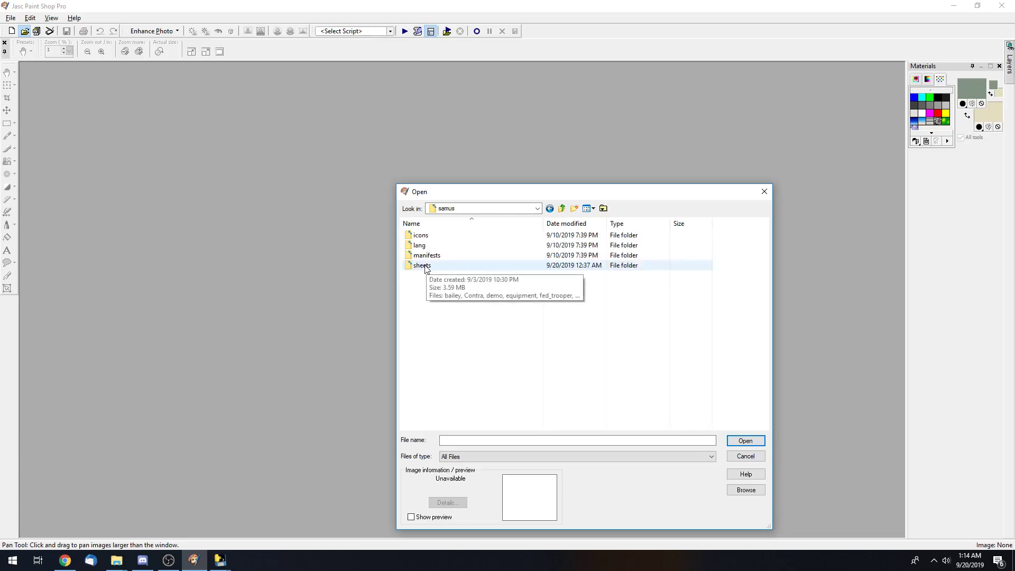
pyautogui.doubleClick(423, 266)
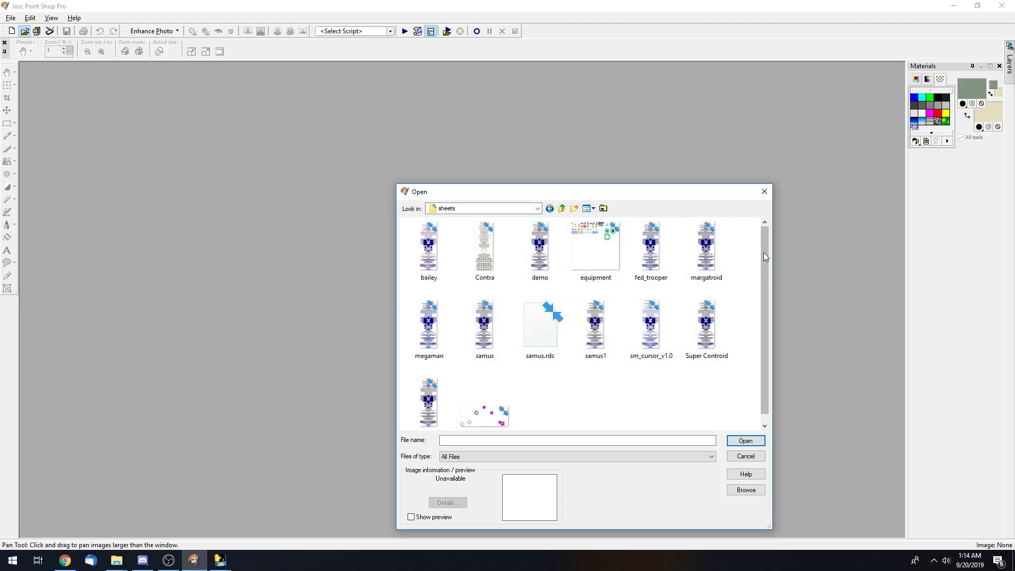
pyautogui.click(477, 326)
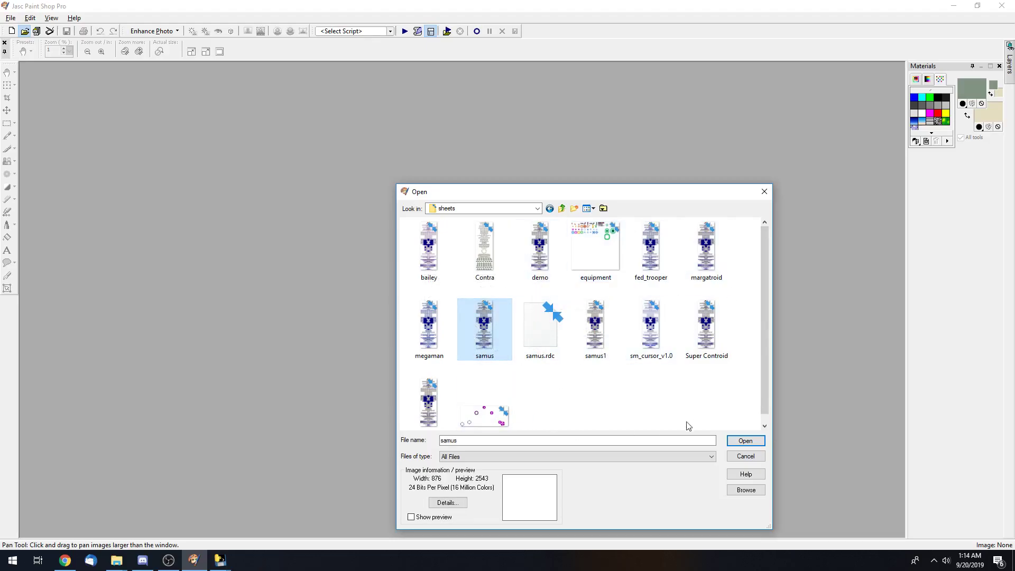
pyautogui.click(744, 441)
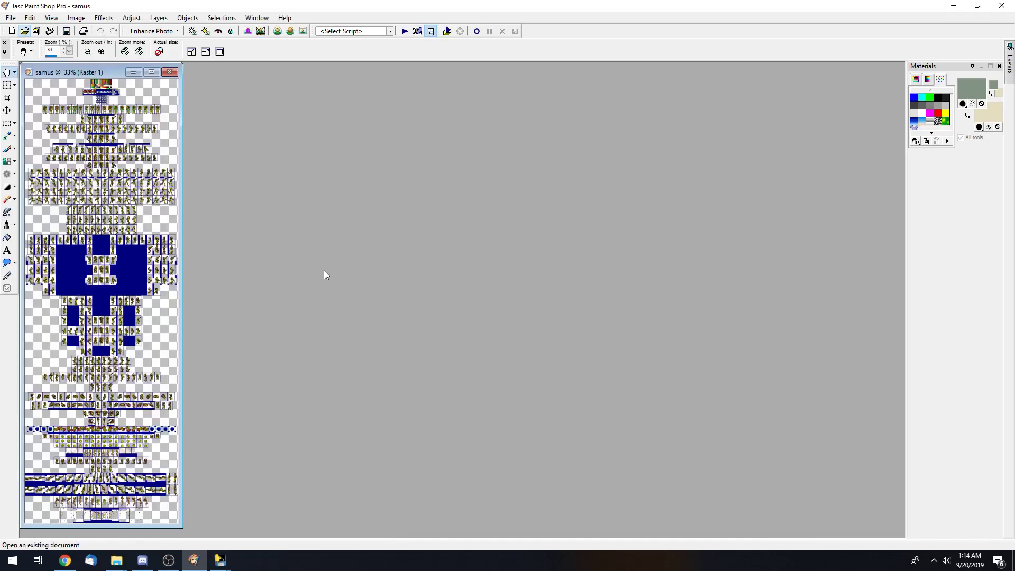
# - Move the samus sheet window to the middle of the workspace and examine its upper sprite rows at 150% zoom
pyautogui.moveTo(74, 78); pyautogui.dragTo(333, 78)
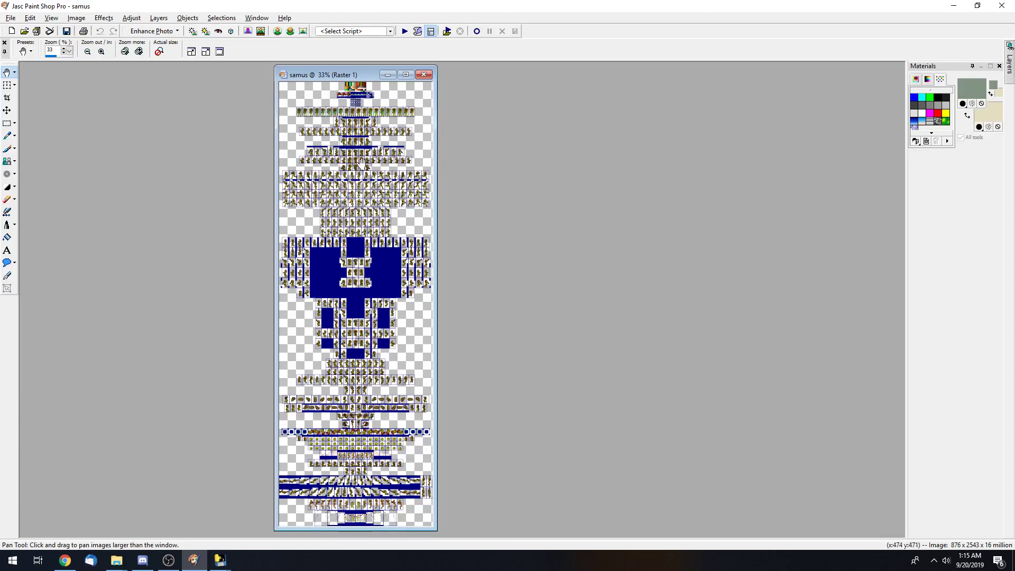
pyautogui.scroll(1, 367, 166)
pyautogui.scroll(2, 402, 124)
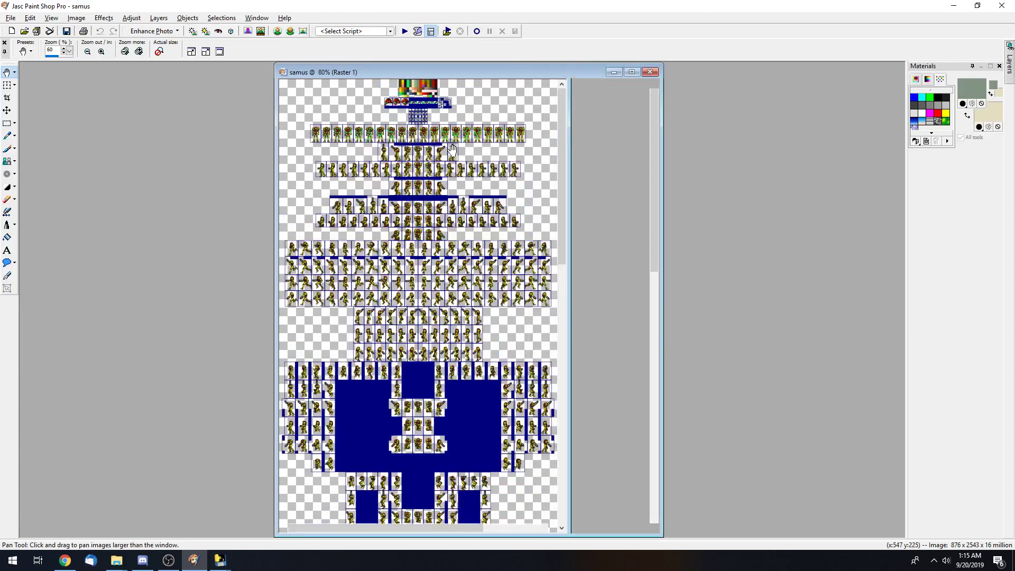
pyautogui.scroll(1, 529, 170)
pyautogui.moveTo(663, 74); pyautogui.dragTo(568, 73)
pyautogui.moveTo(744, 108)
pyautogui.mouseDown()
pyautogui.moveTo(744, 120)
pyautogui.moveTo(743, 103)
pyautogui.mouseUp()
pyautogui.scroll(1, 591, 131)
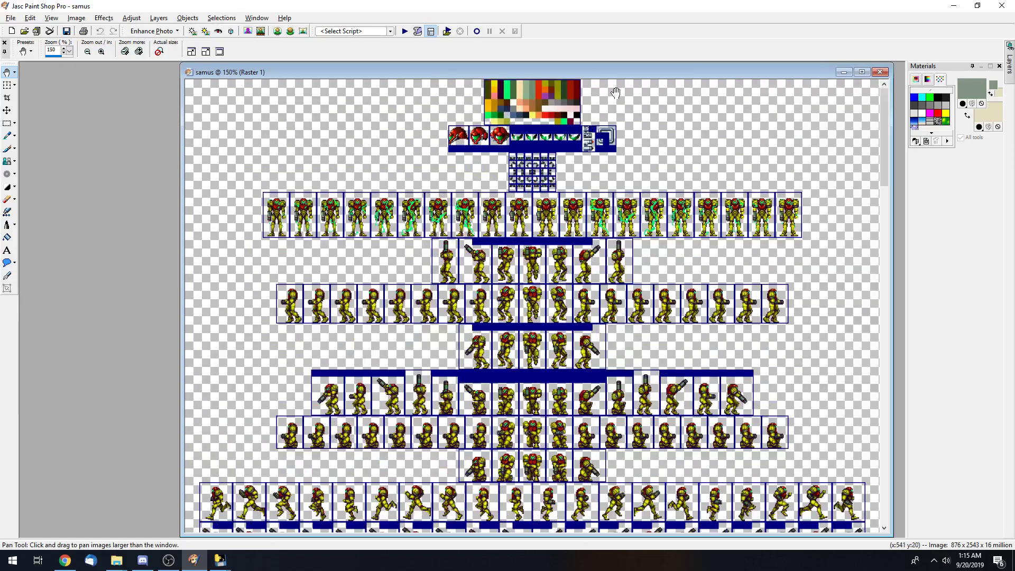
pyautogui.moveTo(630, 73); pyautogui.dragTo(556, 74)
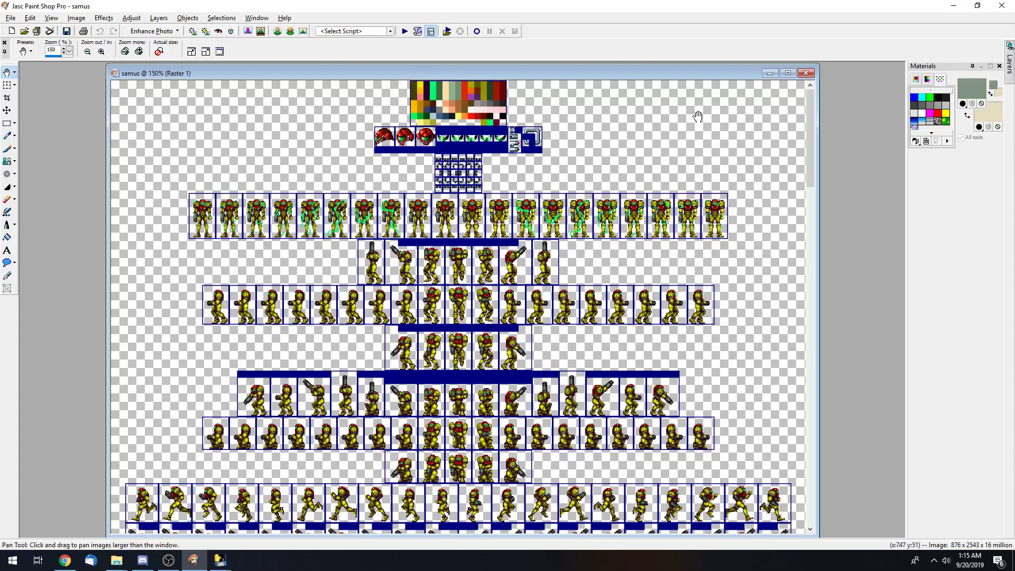
# - Examine the colour palette block at the top of the samus sheet at 600% zoom
pyautogui.scroll(2, 343, 164)
pyautogui.scroll(1, 342, 164)
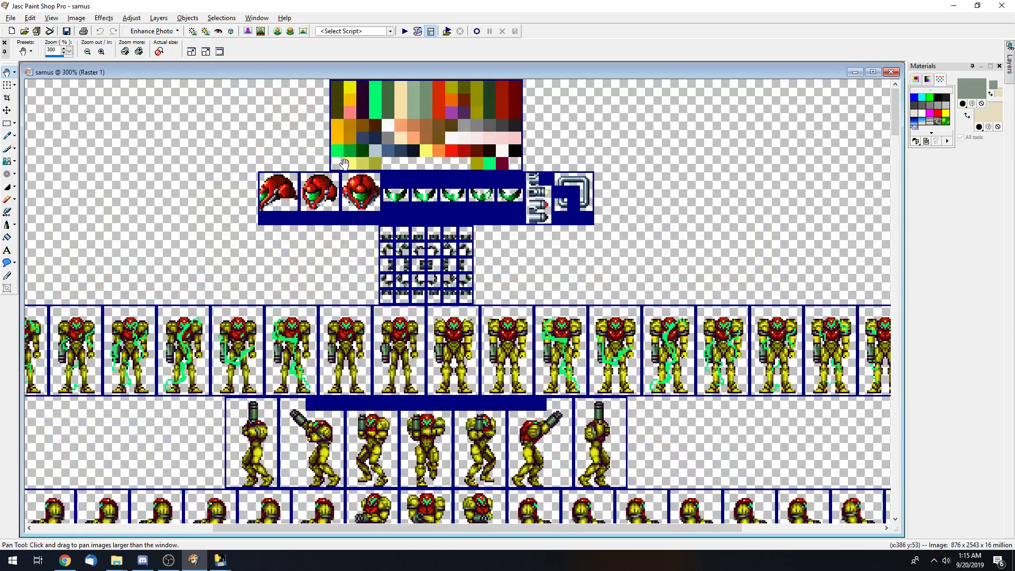
pyautogui.scroll(1, 559, 178)
pyautogui.scroll(1, 533, 128)
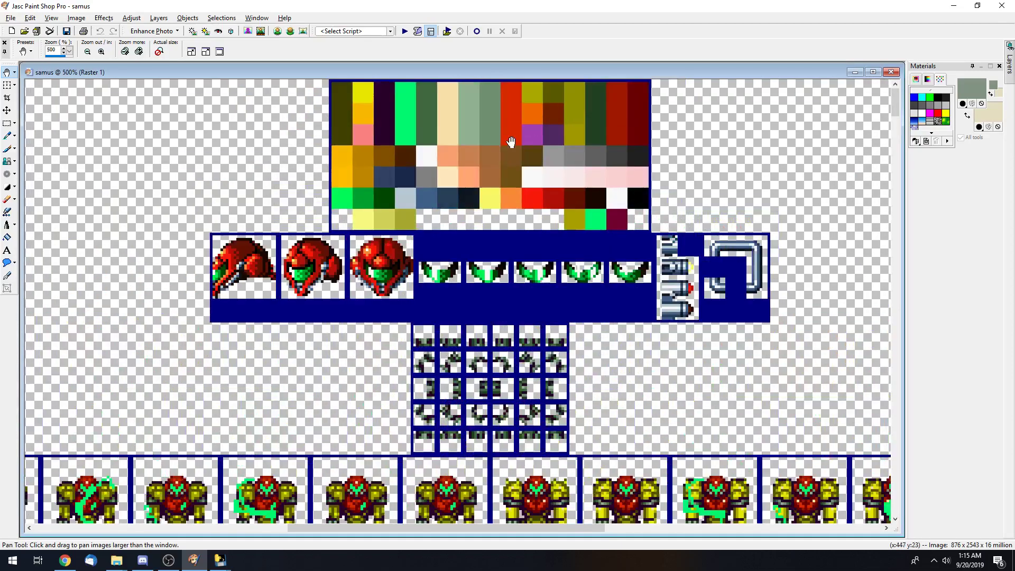
pyautogui.scroll(1, 452, 171)
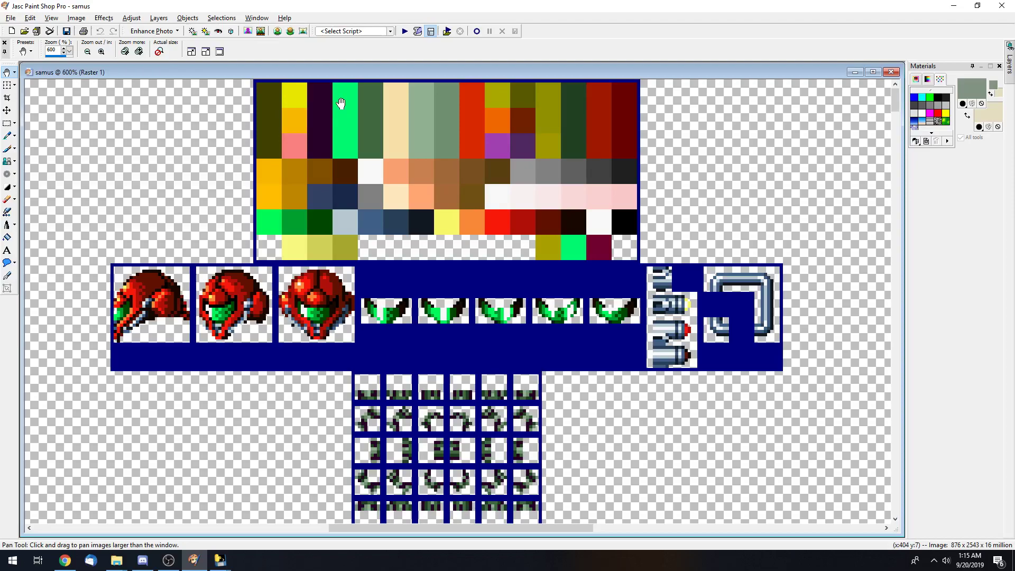
# - Look through the standing and aiming pose rows below the palette of the samus sheet, and return to the palette
pyautogui.moveTo(897, 94); pyautogui.dragTo(895, 117)
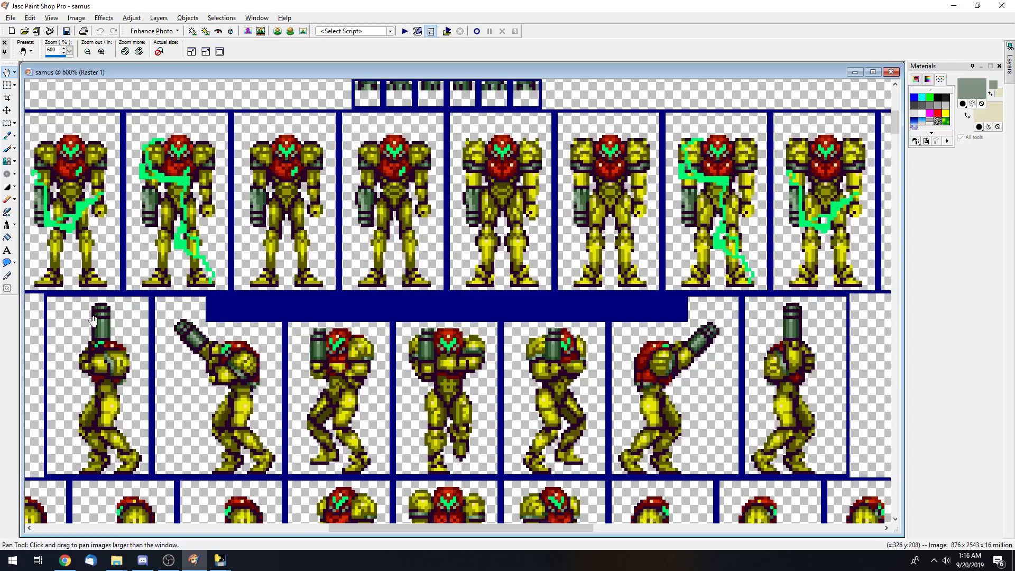
pyautogui.moveTo(893, 127); pyautogui.dragTo(894, 136)
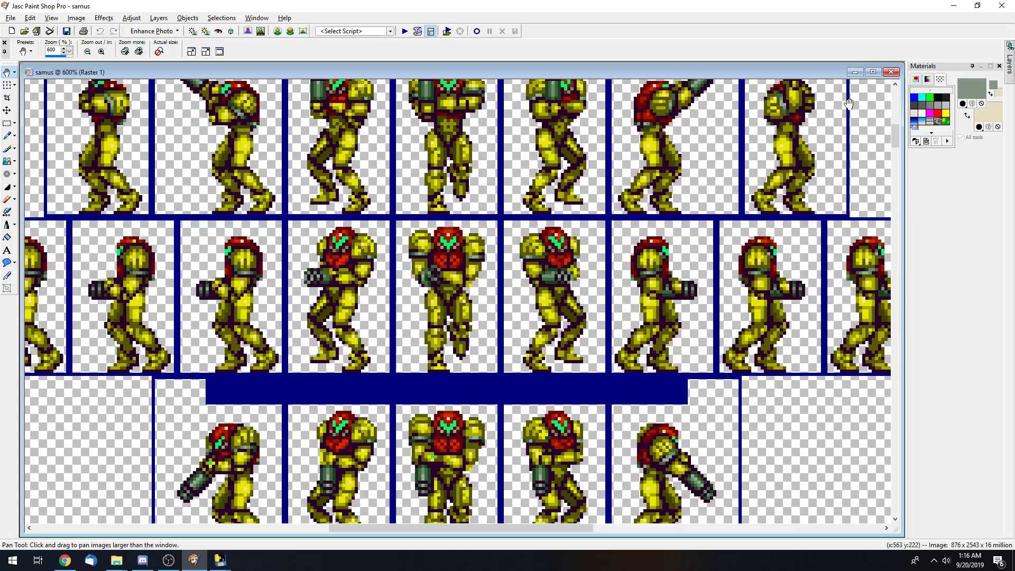
pyautogui.moveTo(894, 133); pyautogui.dragTo(896, 94)
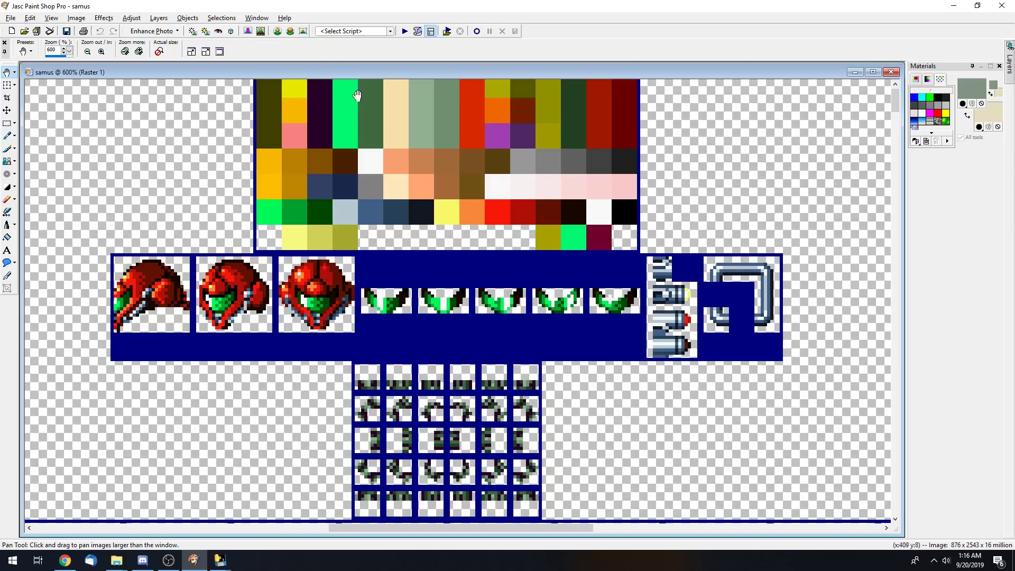
# - Examine the samus palette against the suit poses, and centre the palette and helmet graphics at 600% zoom
pyautogui.scroll(3, 734, 122)
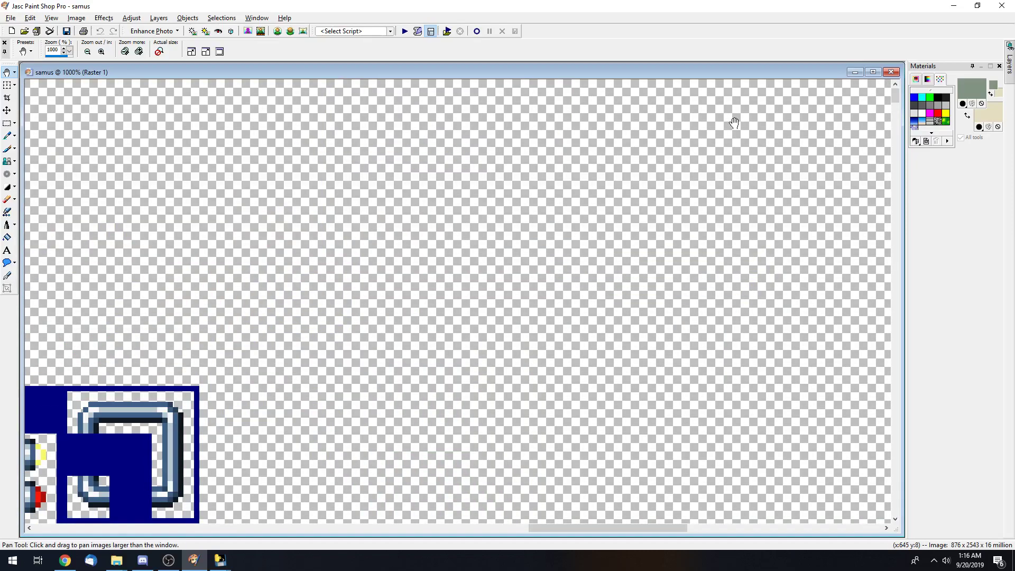
pyautogui.scroll(-5, 482, 165)
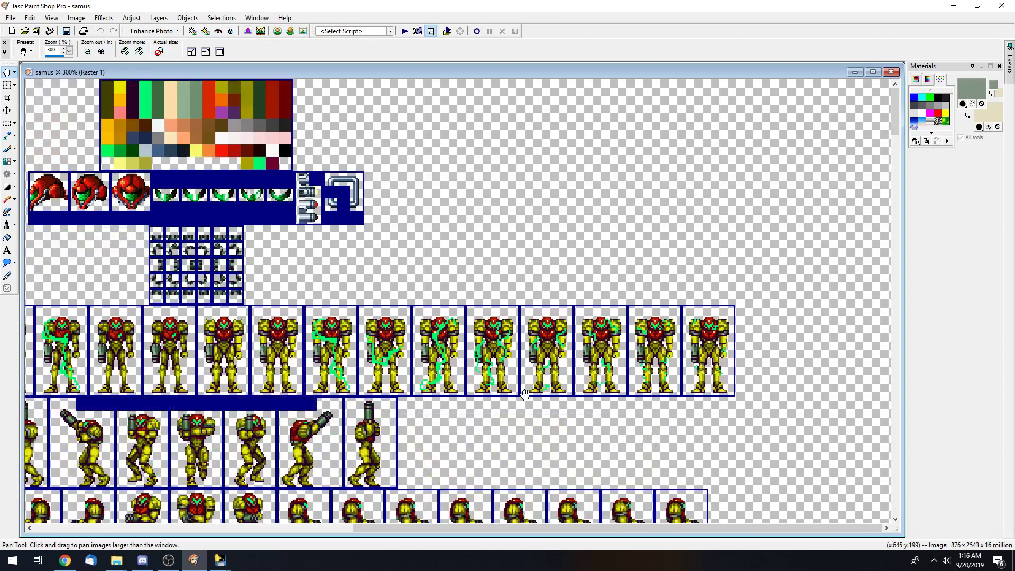
pyautogui.scroll(2, 399, 108)
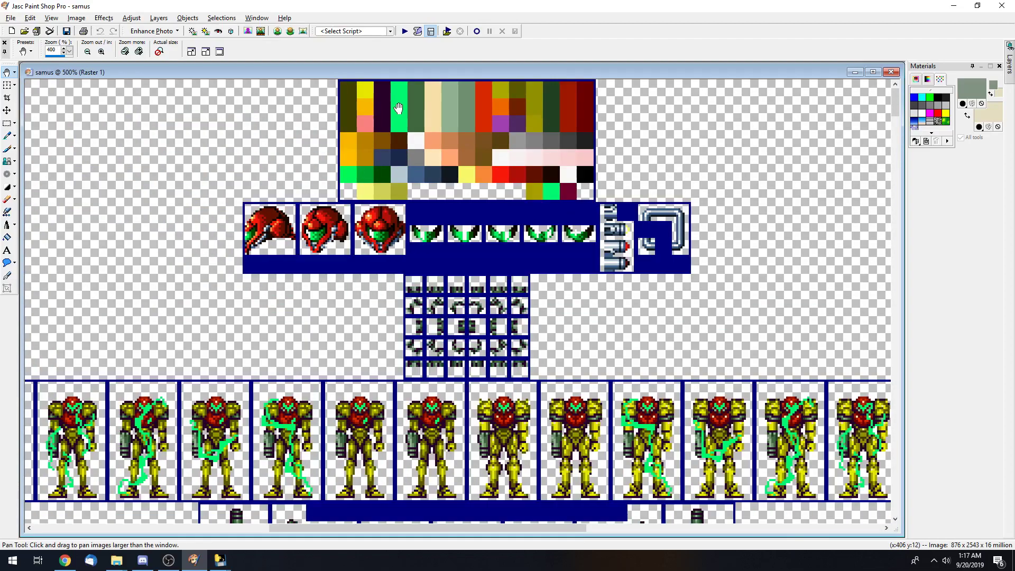
pyautogui.scroll(2, 398, 108)
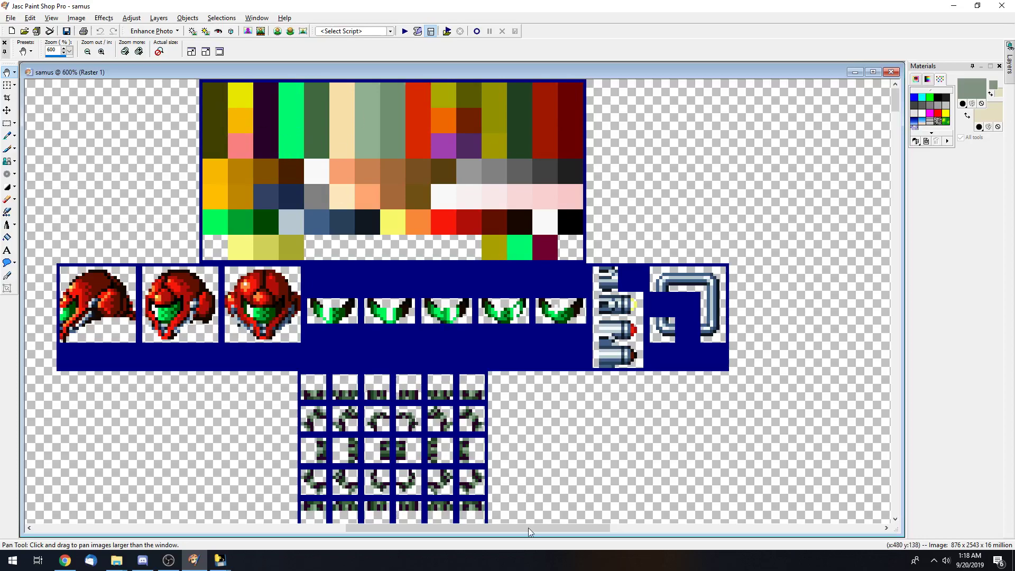
pyautogui.moveTo(503, 530); pyautogui.dragTo(459, 532)
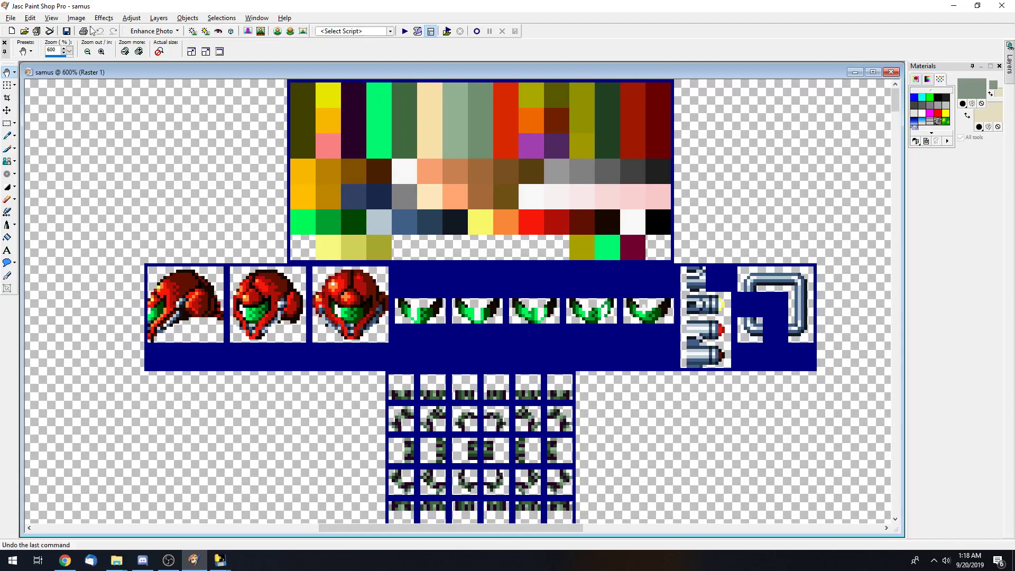
# - Open the Super_Controid PNG sheet from the Desktop alongside the samus sheet
pyautogui.click(24, 32)
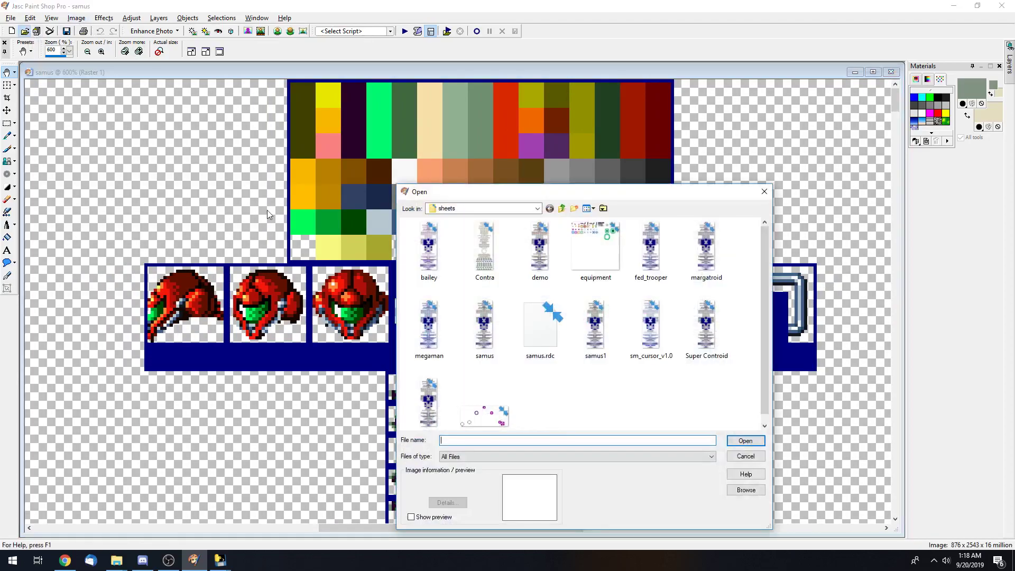
pyautogui.click(538, 209)
pyautogui.click(537, 209)
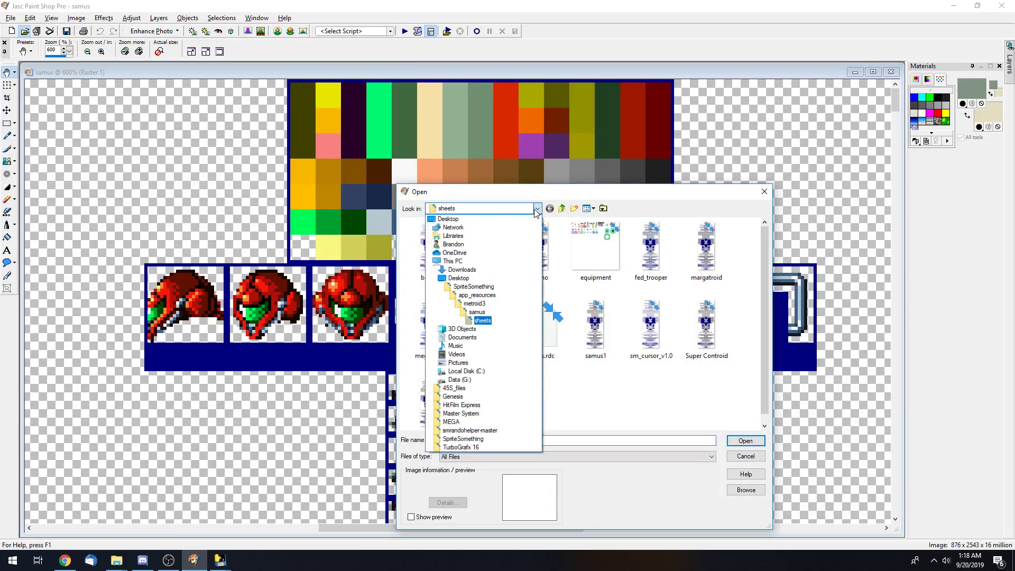
pyautogui.click(459, 223)
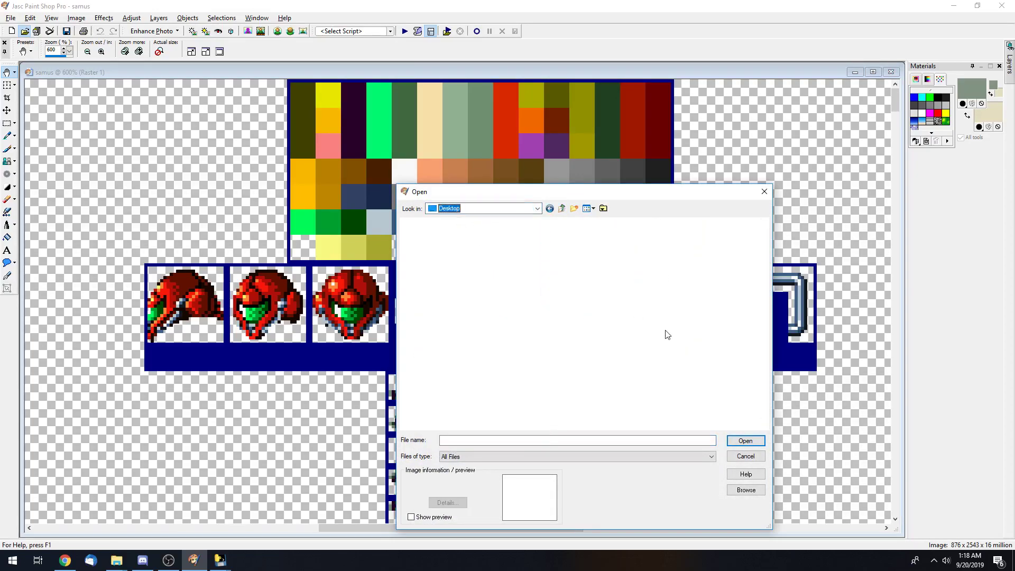
pyautogui.moveTo(766, 245); pyautogui.dragTo(758, 404)
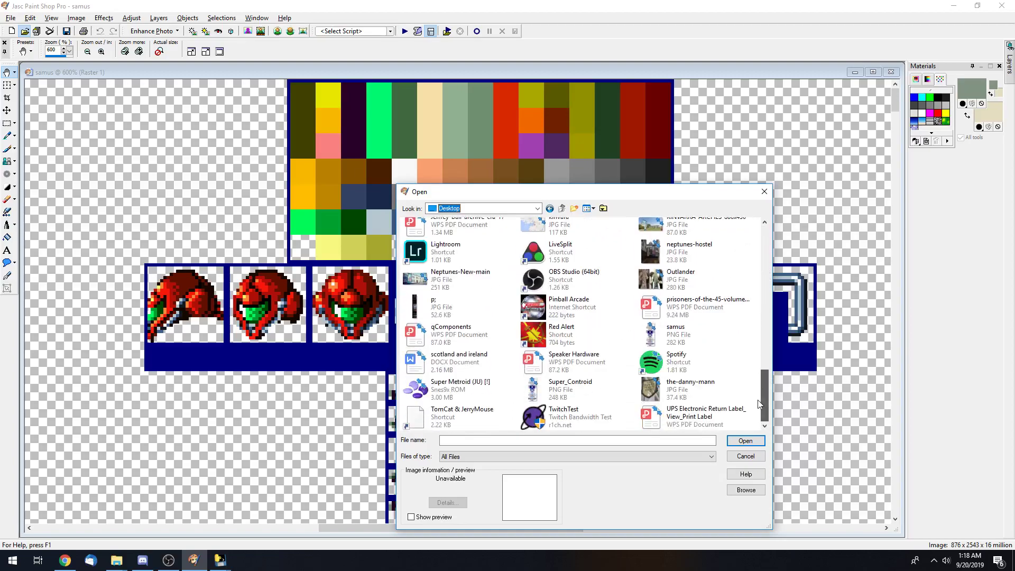
pyautogui.click(551, 393)
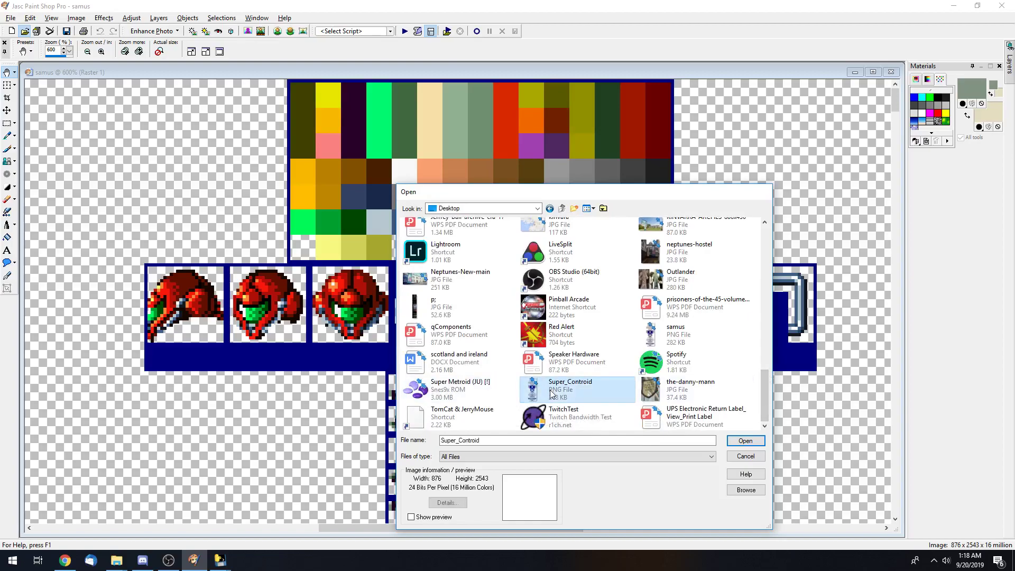
pyautogui.doubleClick(550, 392)
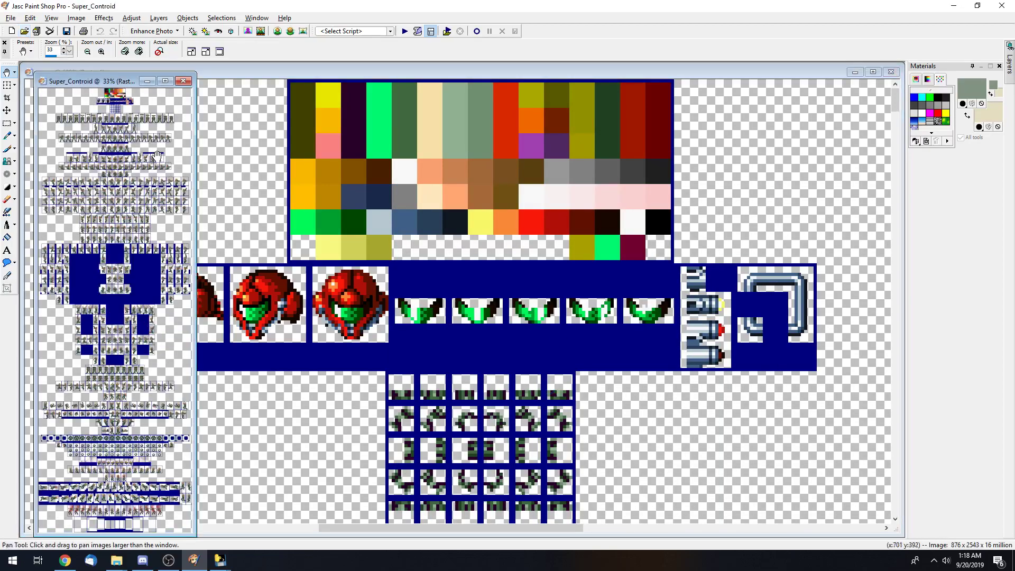
# - Examine the Super_Controid sheet at 100% zoom with its window maximized, and restore the window beside the samus sheet
pyautogui.scroll(3, 158, 156)
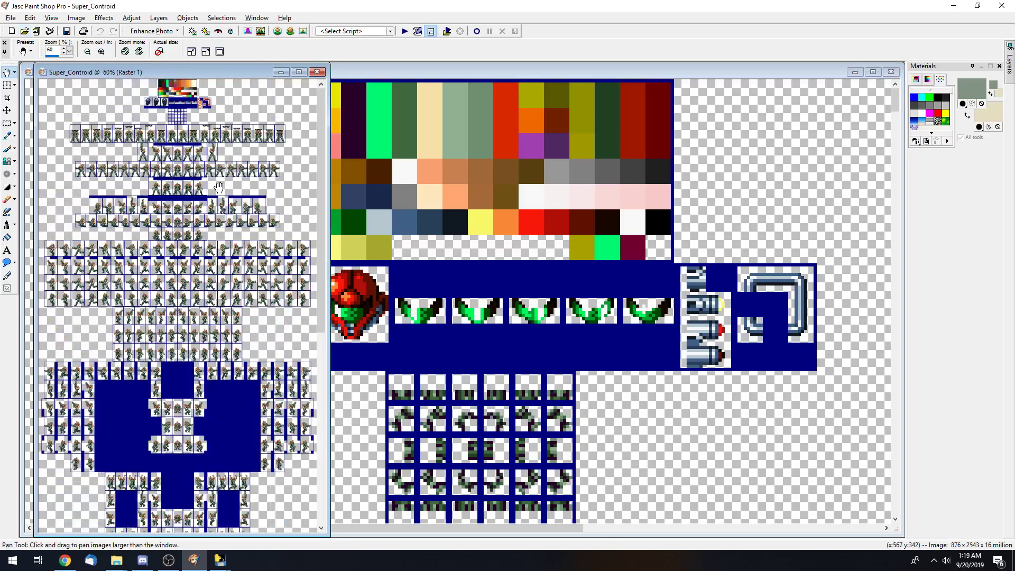
pyautogui.scroll(1, 219, 187)
pyautogui.scroll(1, 281, 219)
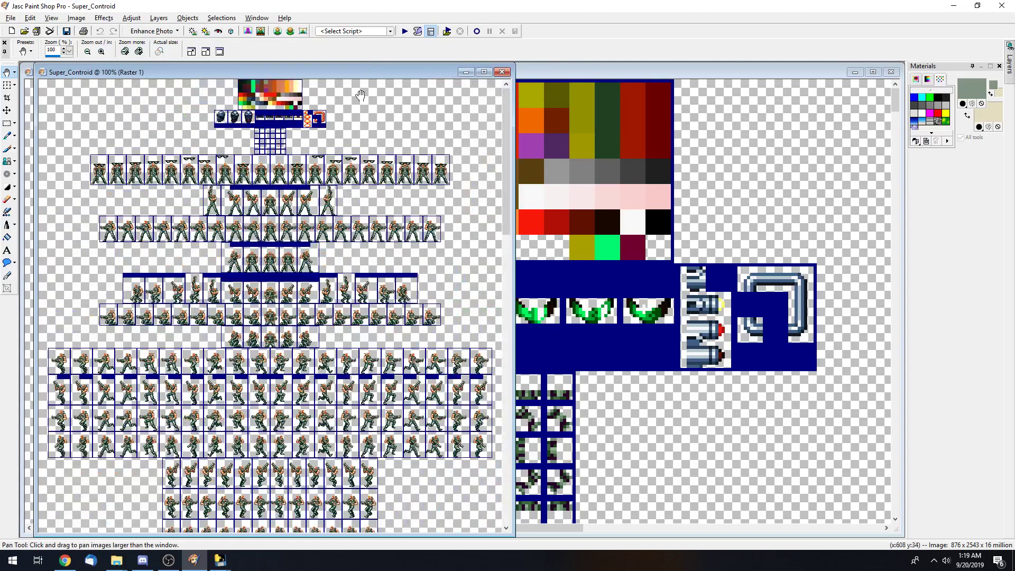
pyautogui.doubleClick(365, 72)
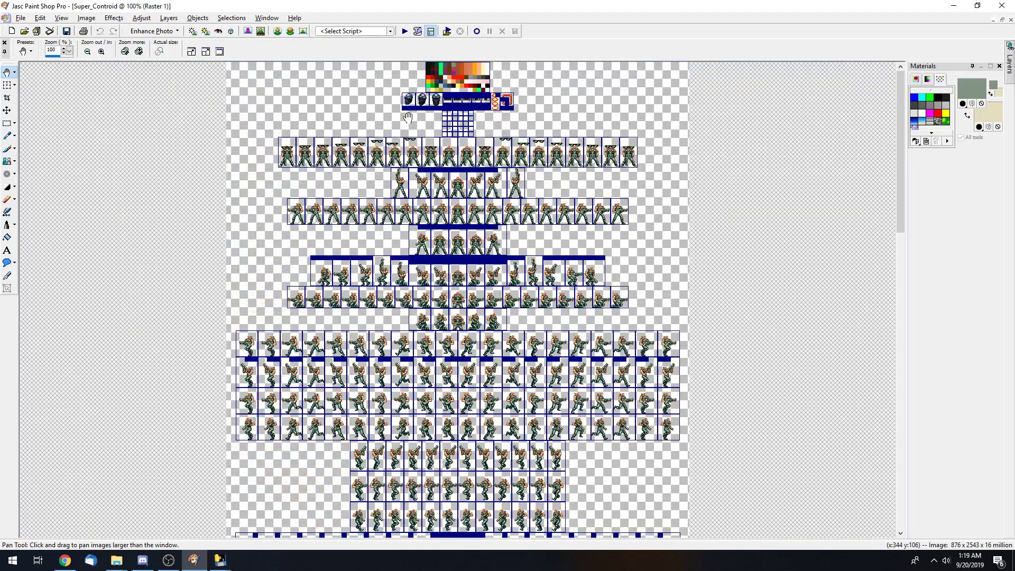
pyautogui.click(1001, 19)
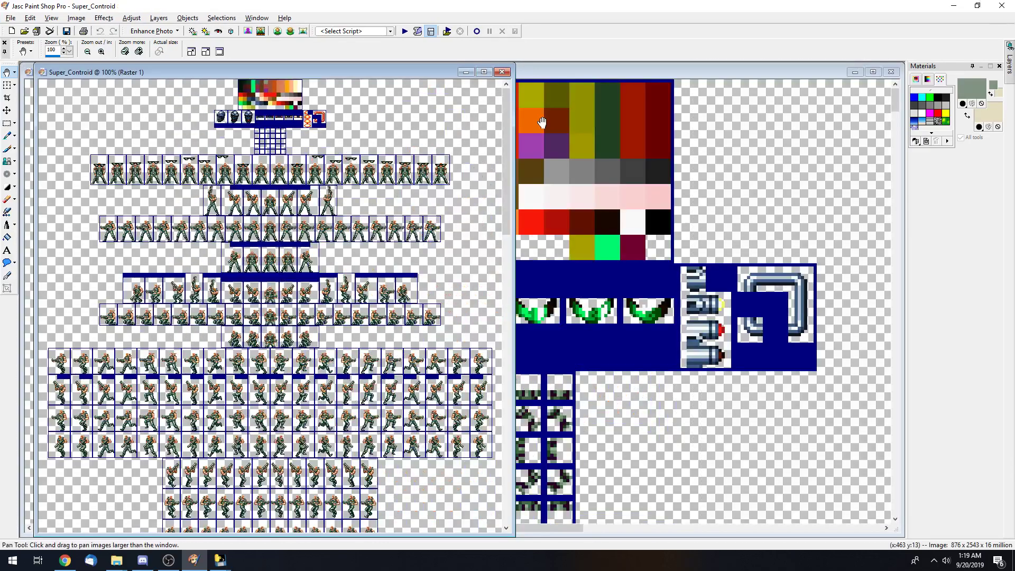
# - Compare the Super_Controid palette and pose rows at 200% zoom with the samus palette, and minimize the Super_Controid sheet
pyautogui.scroll(1, 340, 82)
pyautogui.scroll(1, 340, 81)
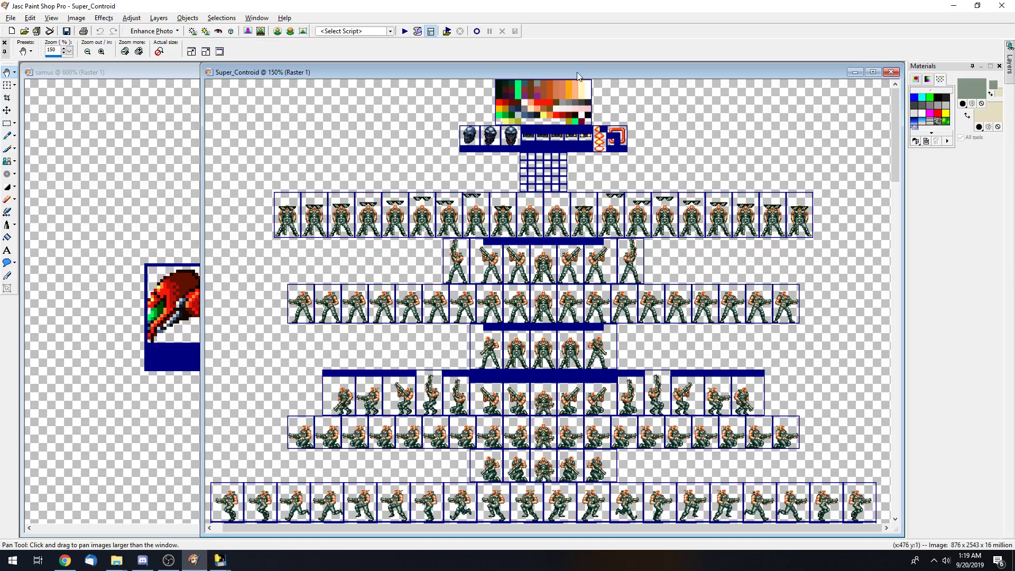
pyautogui.moveTo(576, 72); pyautogui.dragTo(500, 264)
pyautogui.scroll(1, 483, 293)
pyautogui.moveTo(537, 71); pyautogui.dragTo(571, 249)
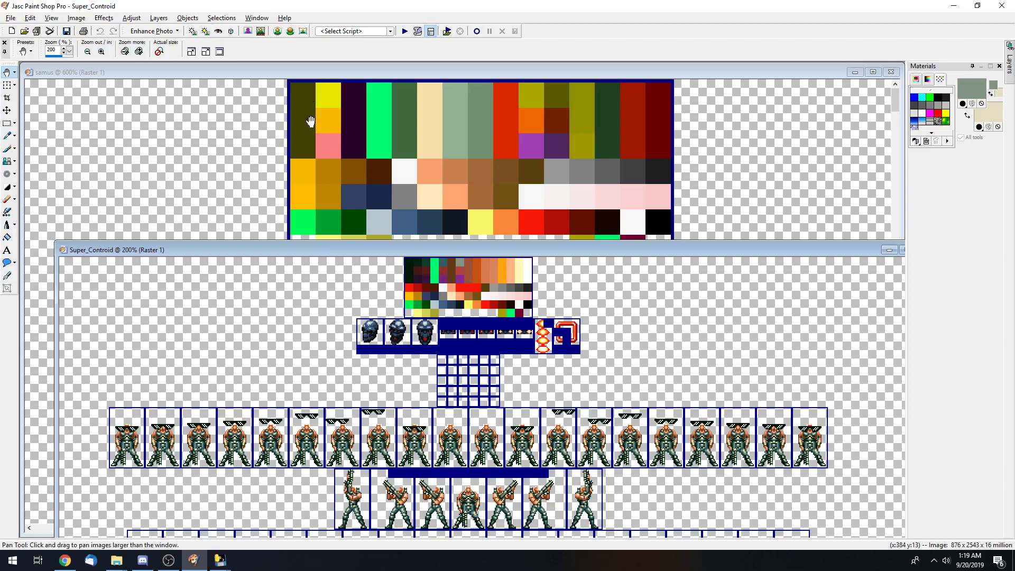
pyautogui.moveTo(490, 251); pyautogui.dragTo(457, 139)
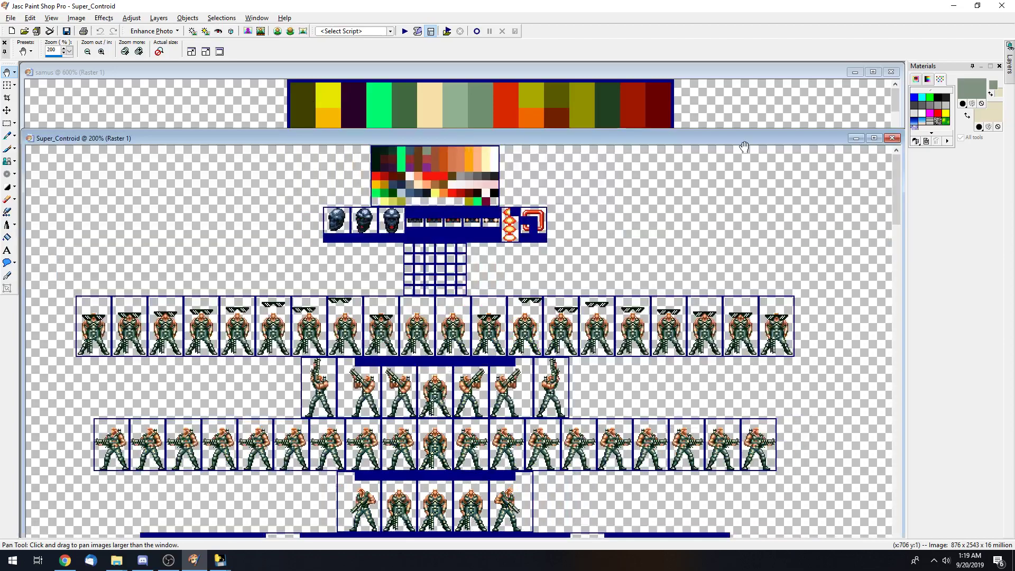
pyautogui.click(856, 139)
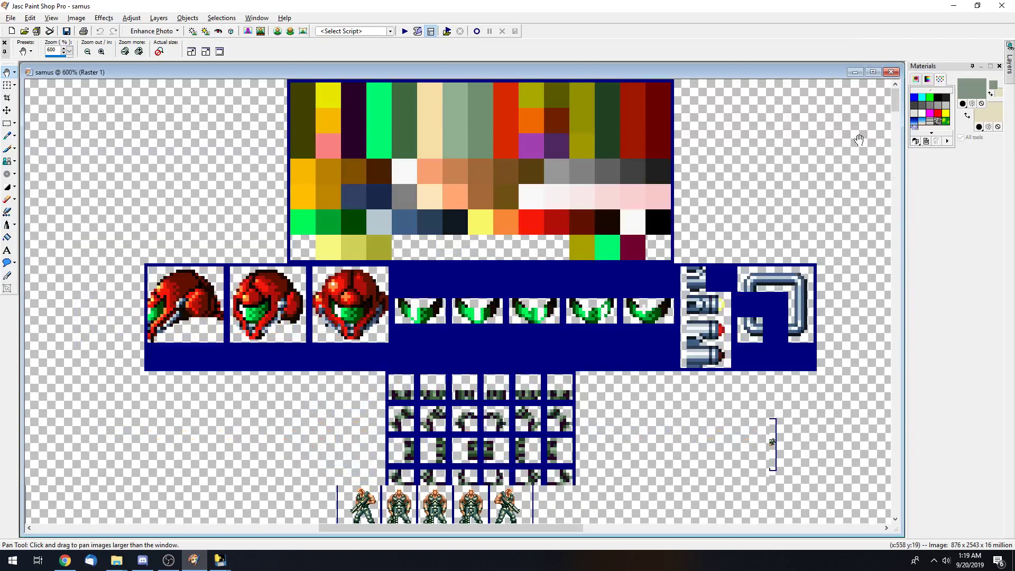
# - Open the Contra sprite sheet from the sheets folder inside SpriteSomething's app_resources on the Desktop
pyautogui.click(28, 30)
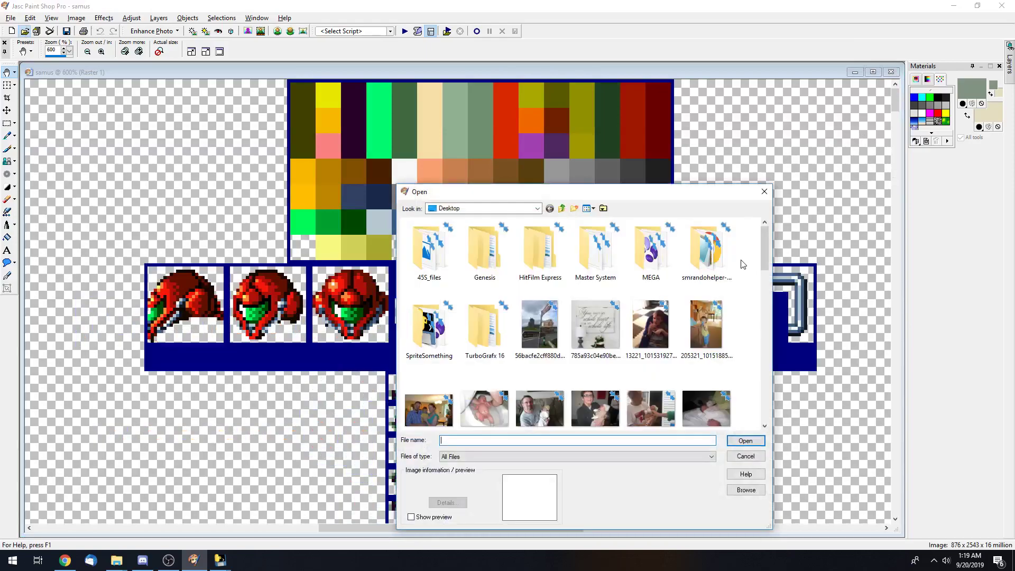
pyautogui.press('F4')
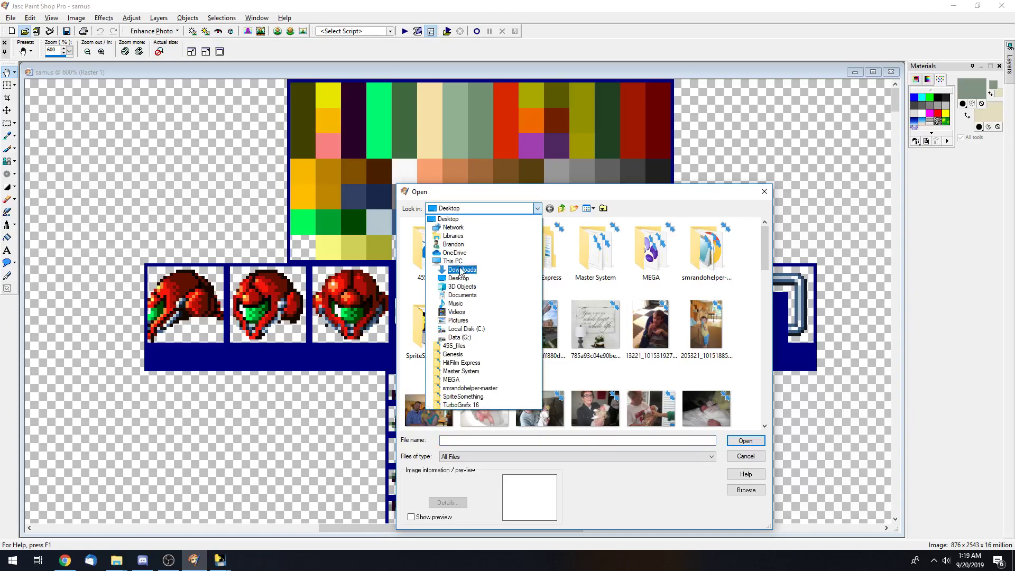
pyautogui.click(456, 219)
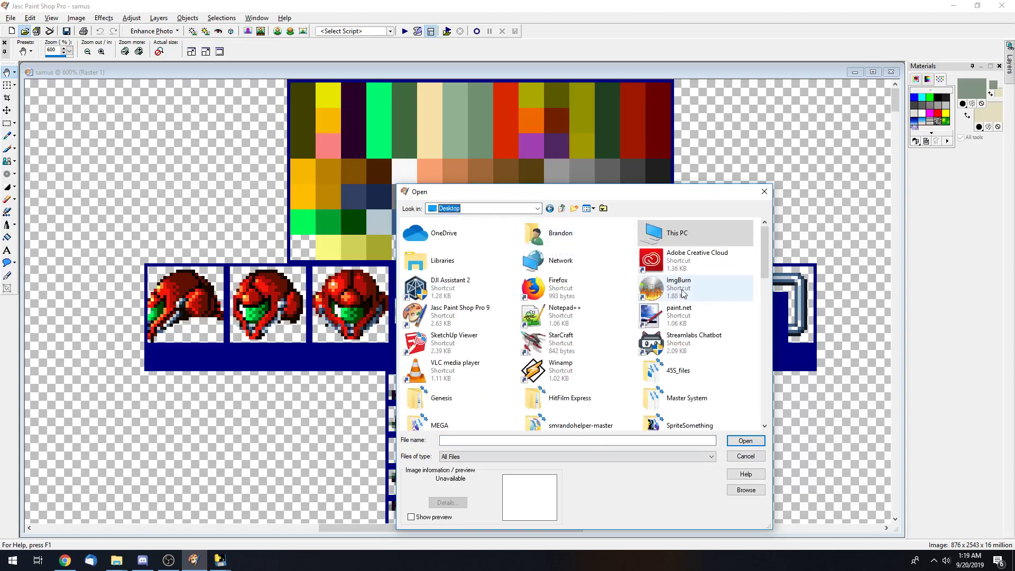
pyautogui.doubleClick(684, 426)
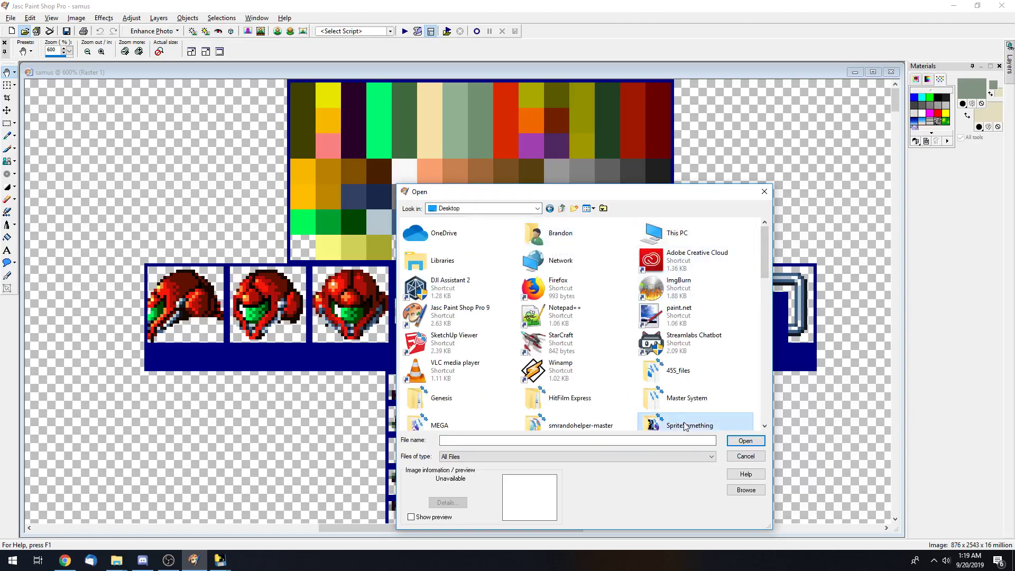
pyautogui.doubleClick(431, 245)
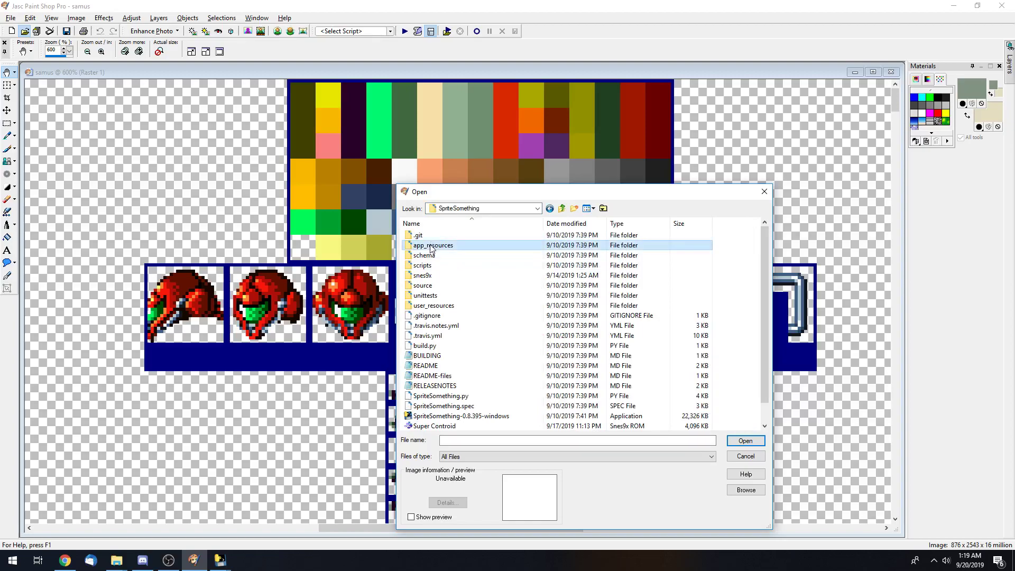
pyautogui.doubleClick(430, 245)
pyautogui.doubleClick(437, 268)
pyautogui.doubleClick(448, 259)
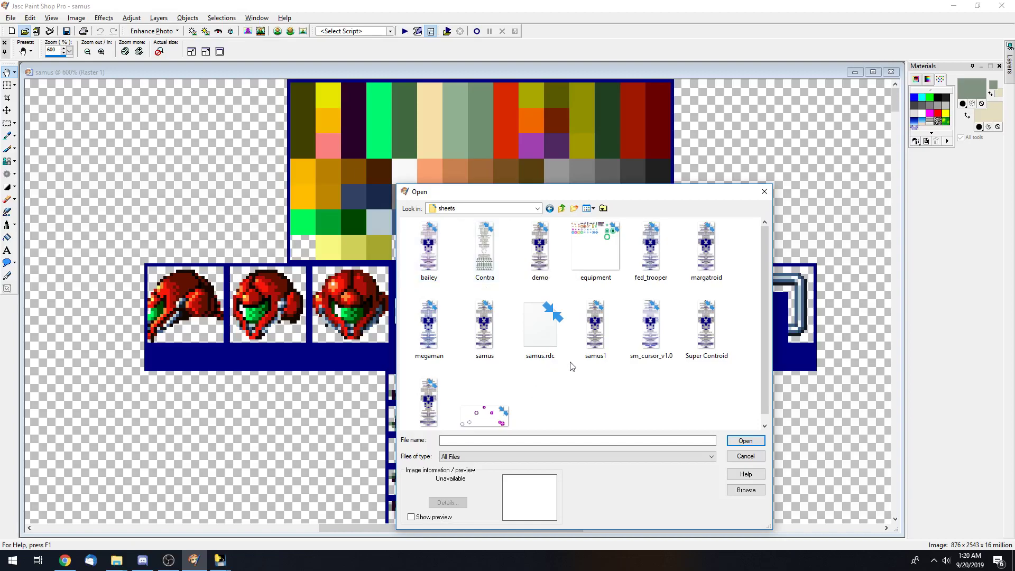
pyautogui.scroll(-1, 762, 284)
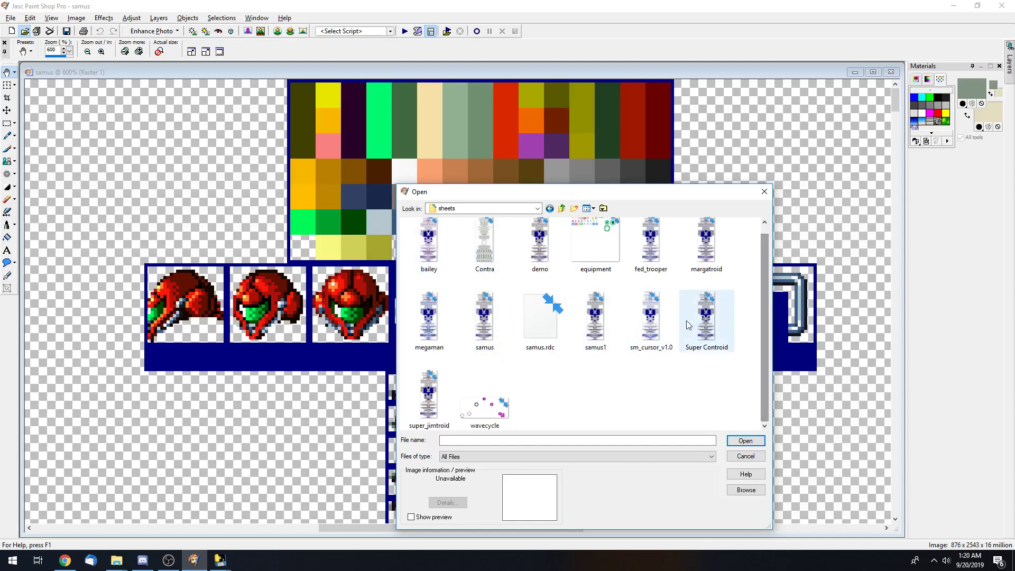
pyautogui.doubleClick(485, 243)
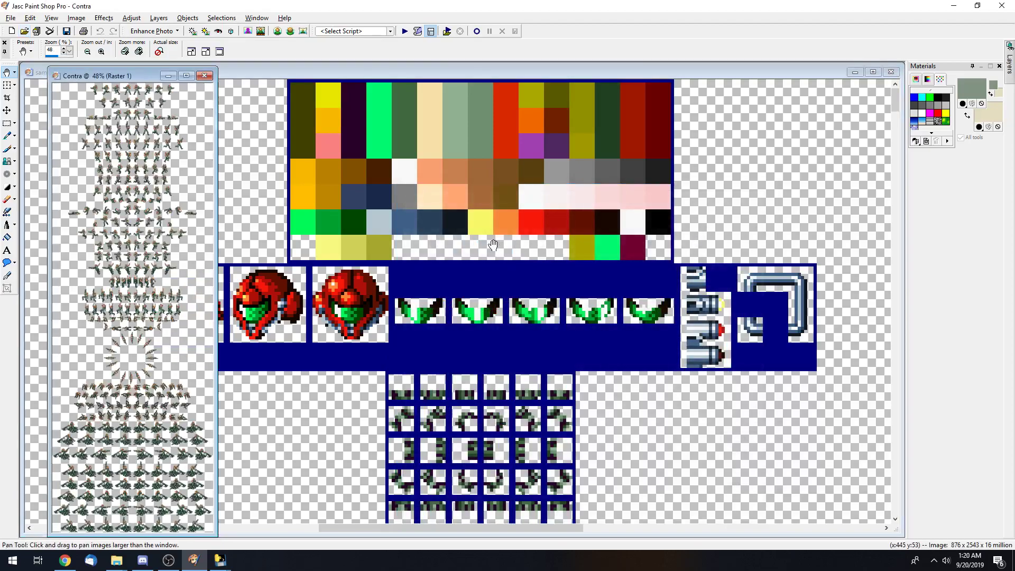
# - Examine the Contra soldier rows at 120% zoom, and check the Contra 3 sprite page on RetroGameZone in Chrome before returning to Paint Shop Pro
pyautogui.moveTo(108, 80); pyautogui.dragTo(477, 200)
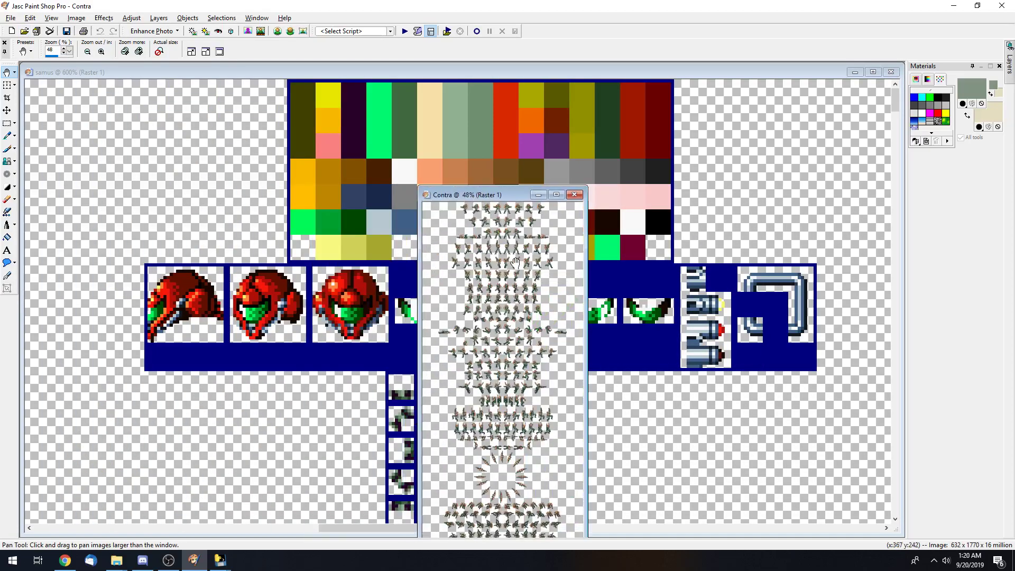
pyautogui.scroll(1, 516, 263)
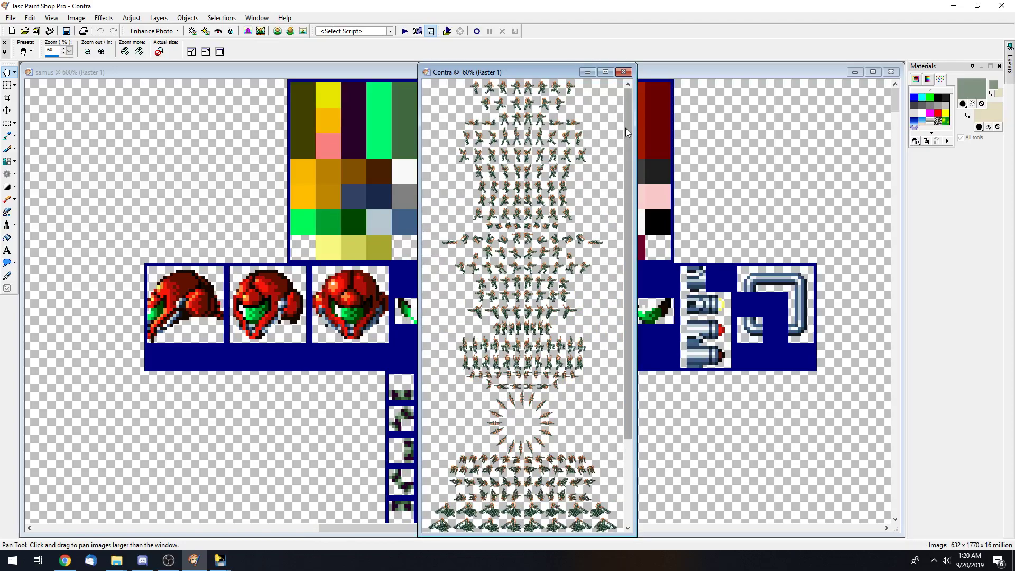
pyautogui.scroll(2, 535, 202)
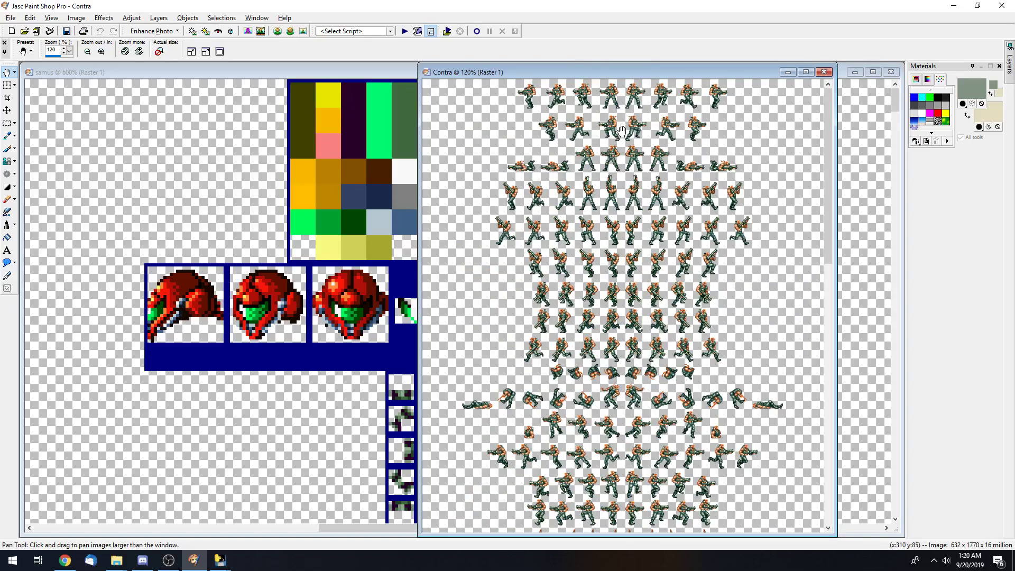
pyautogui.scroll(-1, 448, 171)
pyautogui.scroll(1, 449, 170)
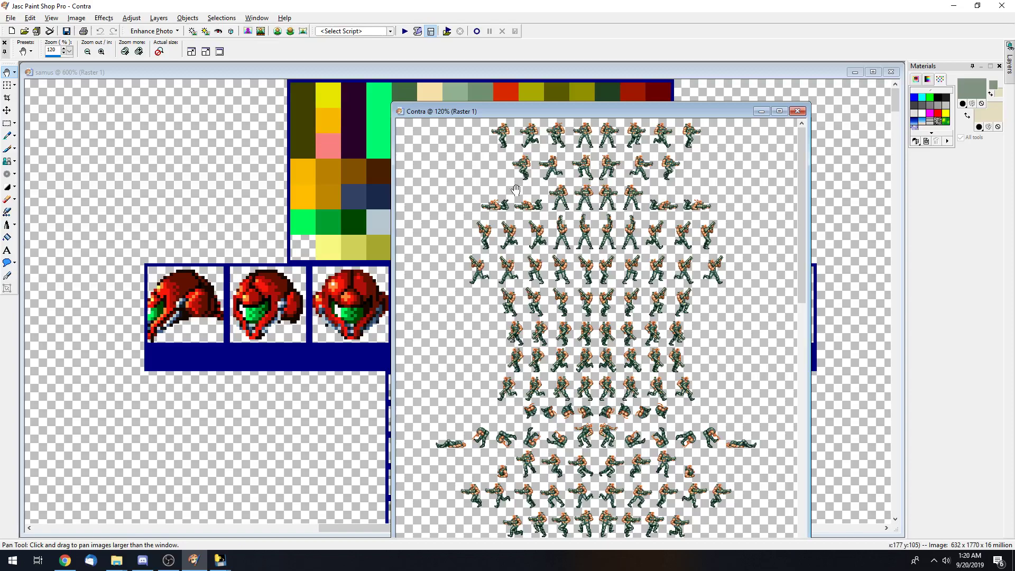
pyautogui.click(73, 564)
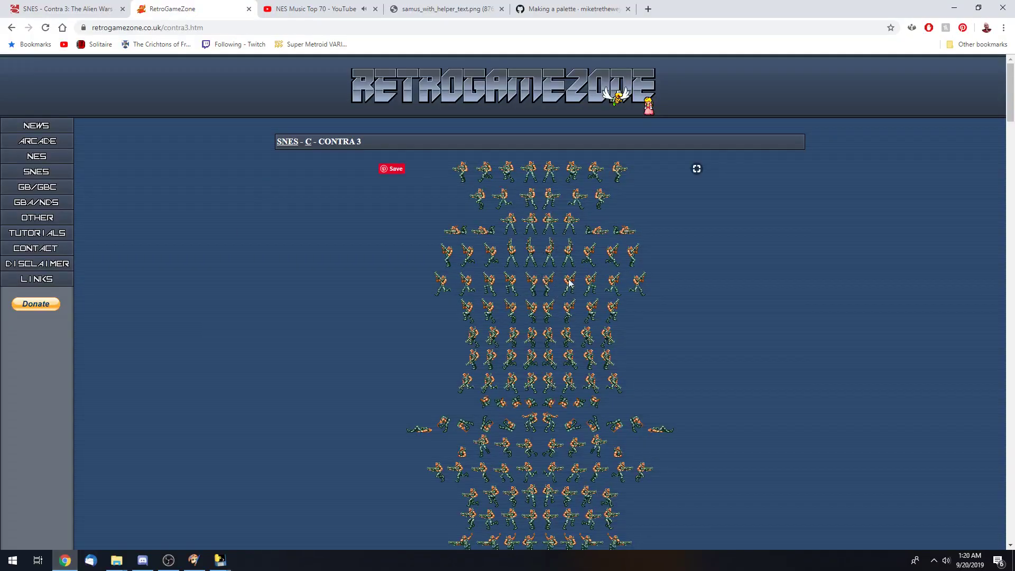
pyautogui.click(194, 560)
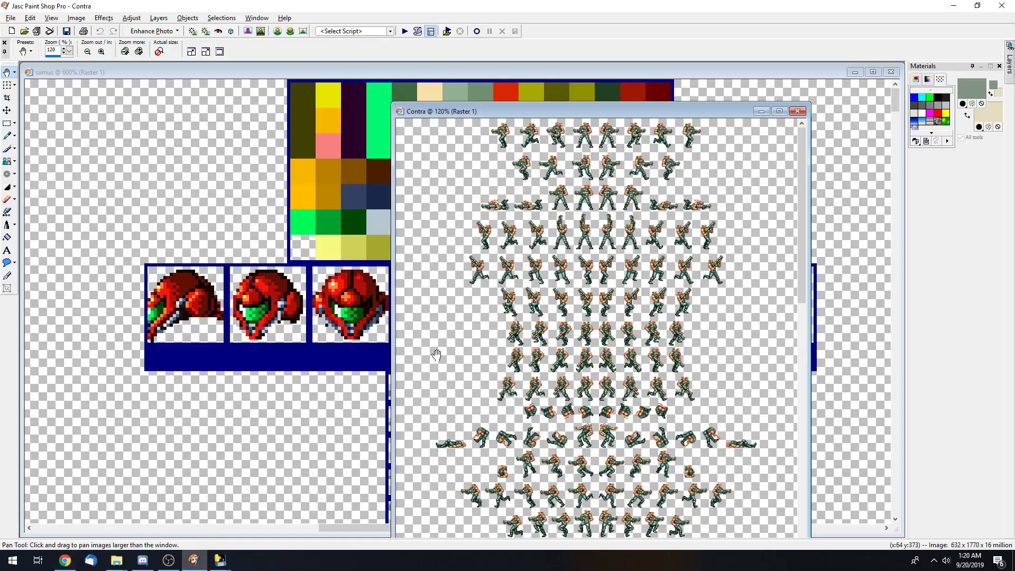
# - Copy the first soldier in the Contra sheet's top row and paste it into the empty area beside the samus palette
pyautogui.scroll(1, 663, 189)
pyautogui.moveTo(690, 71); pyautogui.dragTo(512, 209)
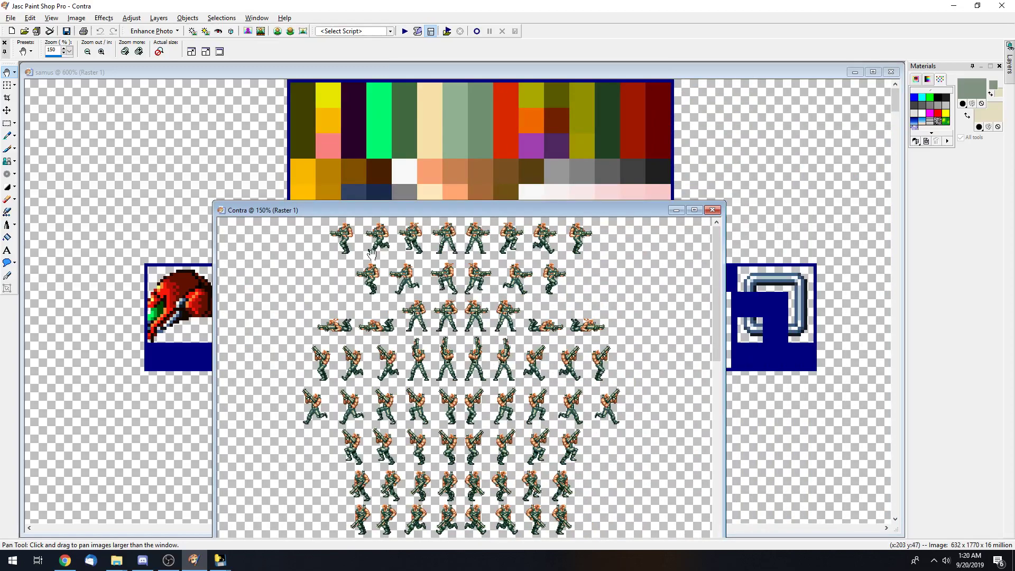
pyautogui.click(7, 122)
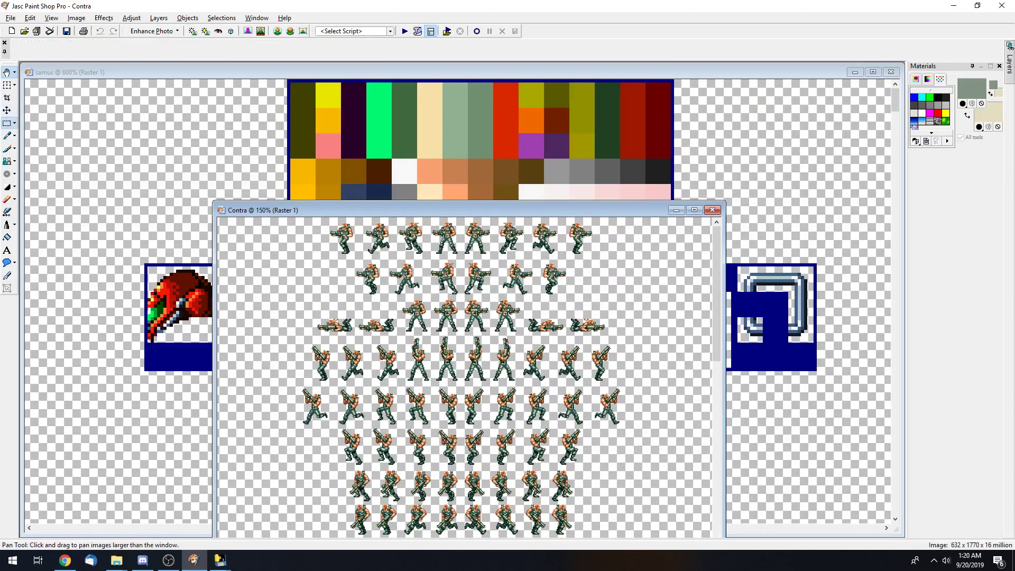
pyautogui.moveTo(327, 219); pyautogui.dragTo(355, 261)
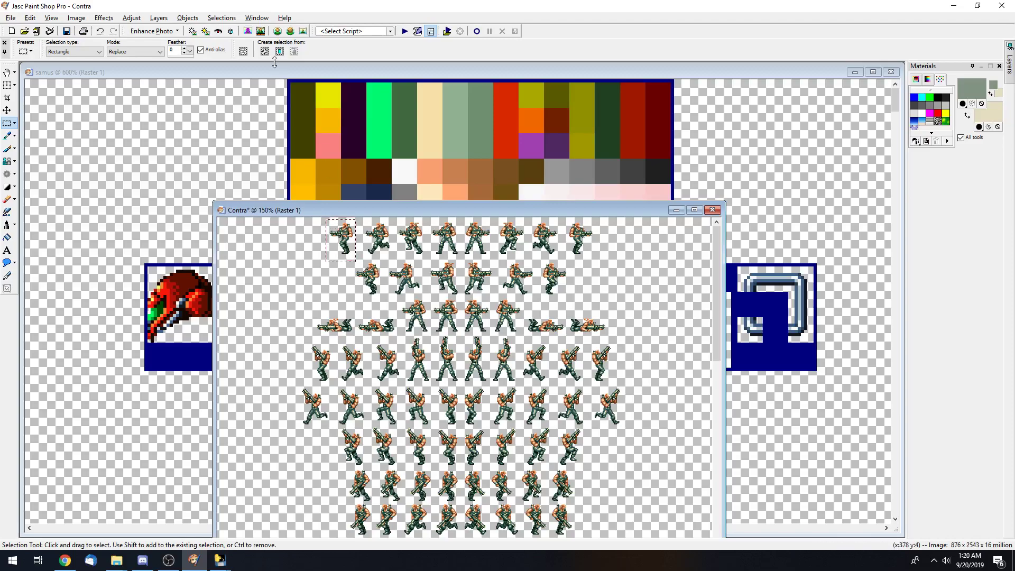
pyautogui.press('ctrl')
pyautogui.click(252, 72)
pyautogui.press('ctrl')
pyautogui.hotkey('ctrl', 'e')
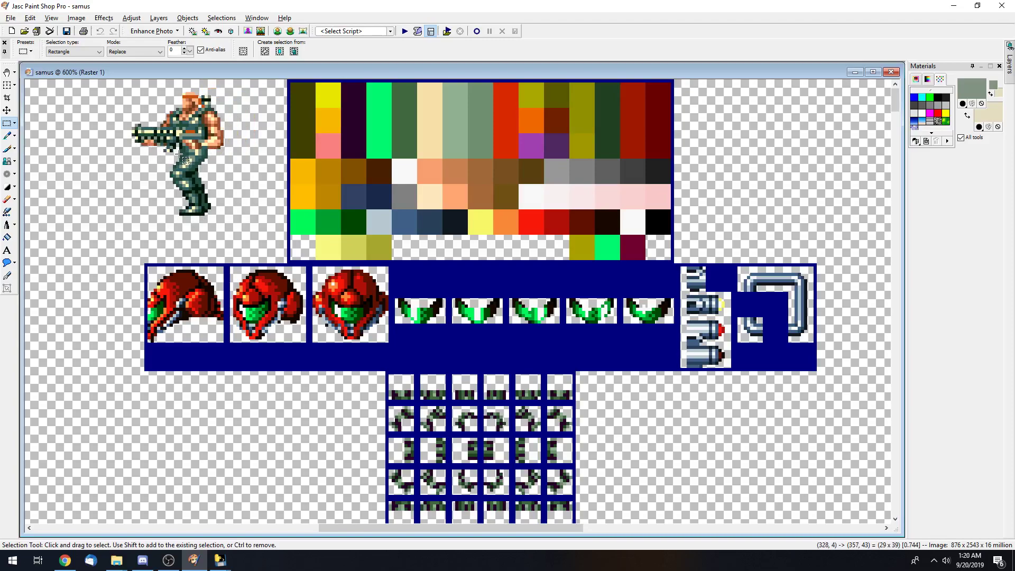
pyautogui.click(207, 165)
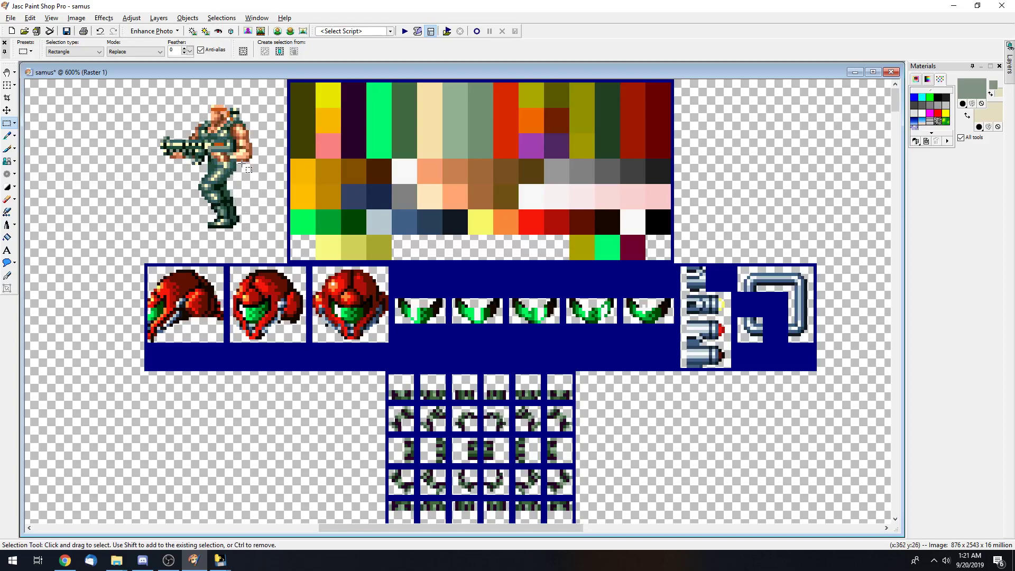
# - Sample the yellow, bright green, dark green and cream swatches in the samus palette's top row with the Dropper at 800% zoom
pyautogui.scroll(1, 248, 169)
pyautogui.moveTo(341, 524); pyautogui.dragTo(403, 524)
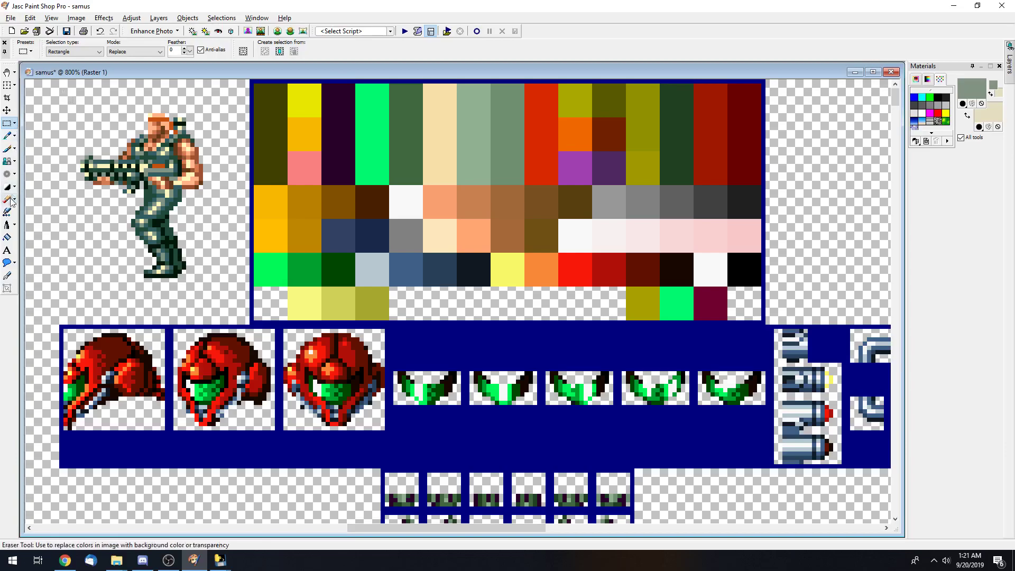
pyautogui.click(7, 137)
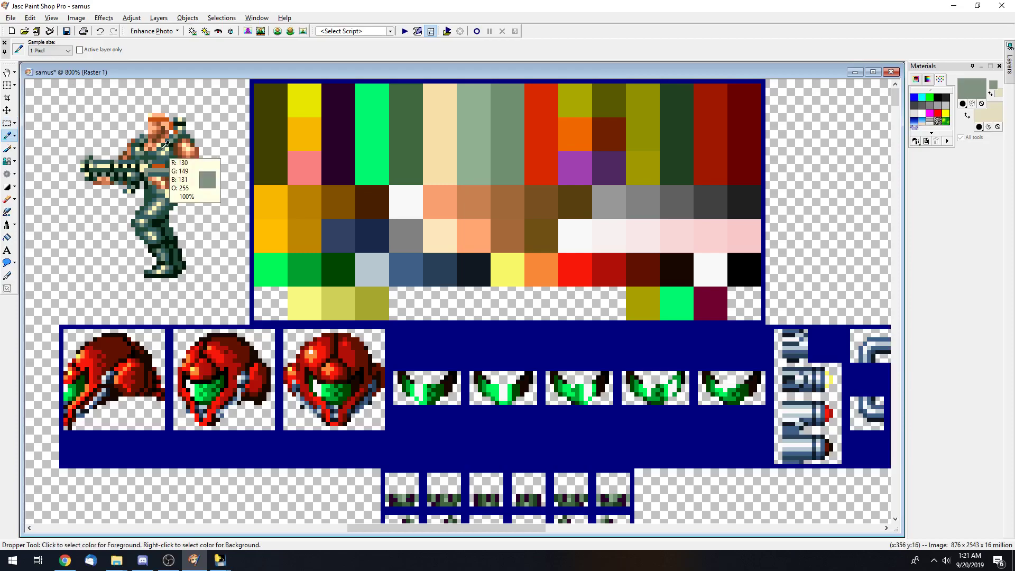
pyautogui.click(316, 88)
pyautogui.click(379, 90)
pyautogui.click(408, 91)
pyautogui.click(440, 97)
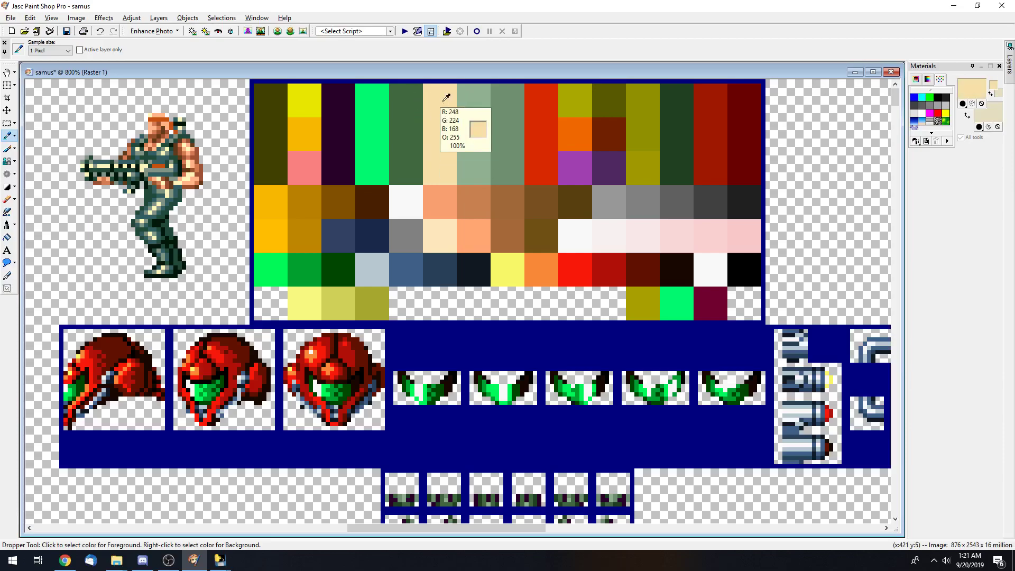
# - Sample the peach tone from the soldier's head and paint it over the top of the first palette column with the 8-pixel square brush
pyautogui.click(157, 118)
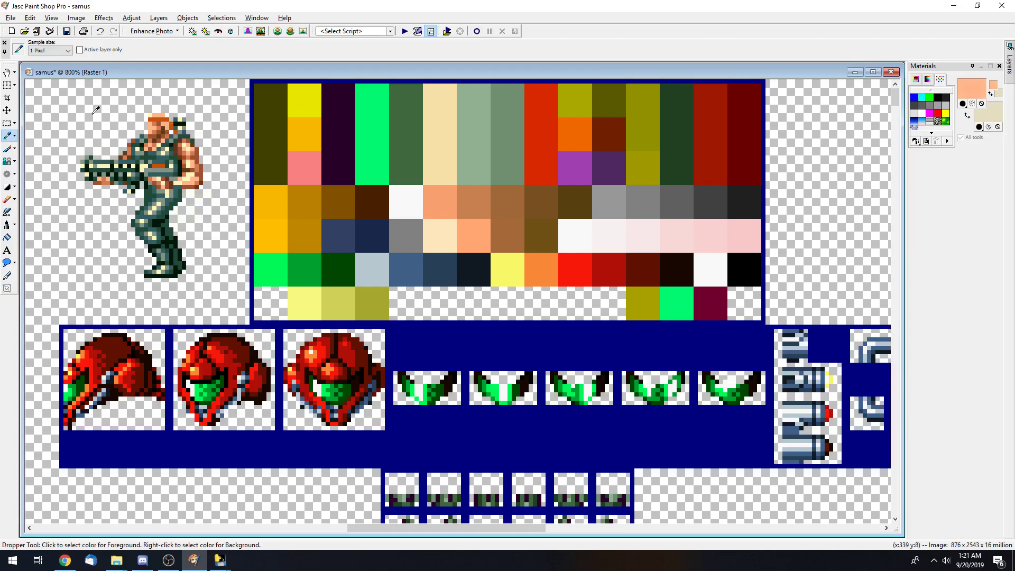
pyautogui.click(7, 148)
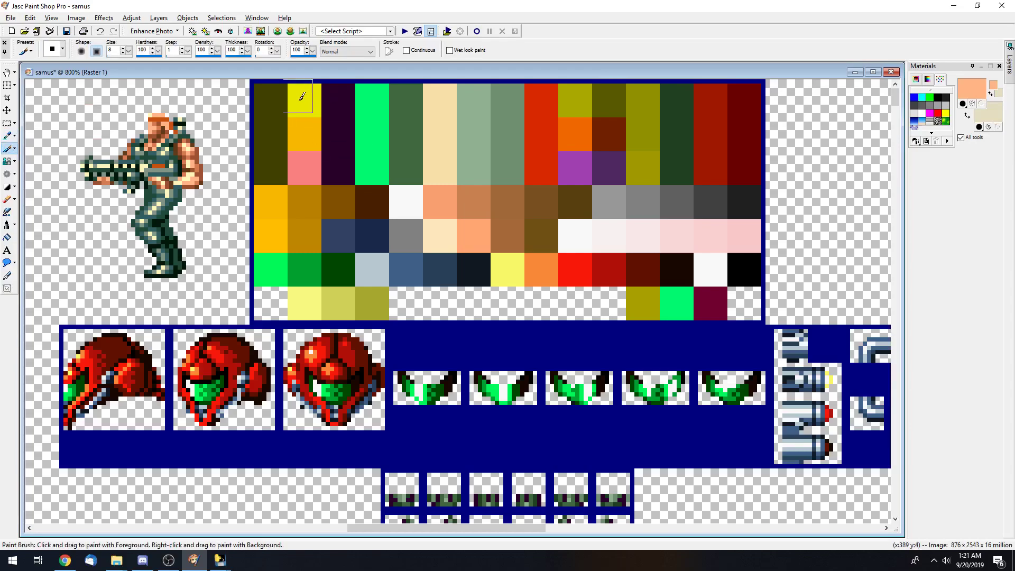
pyautogui.click(277, 99)
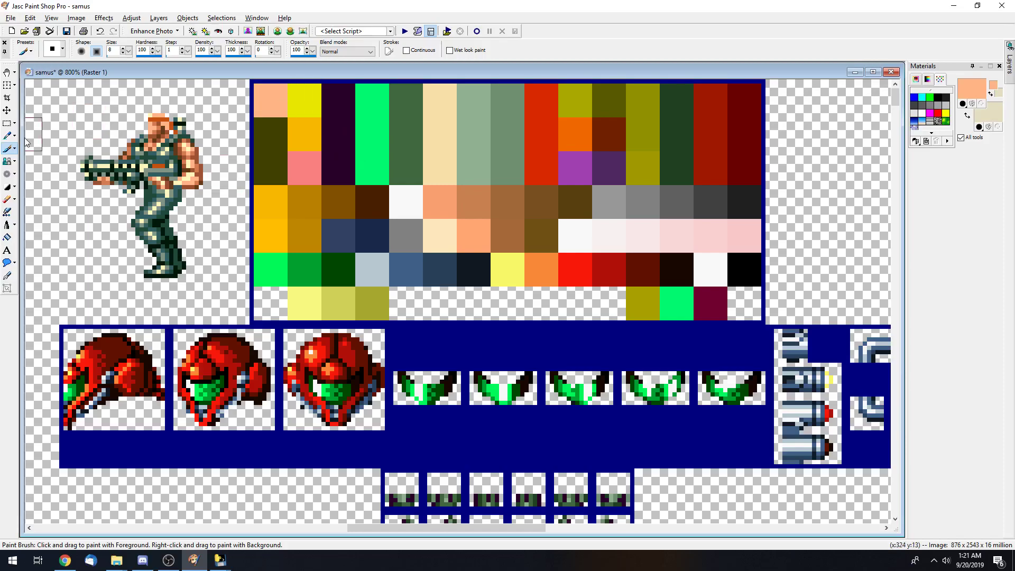
# - Sample the orange hair colour from the soldier and paint it over the top of the third palette column
pyautogui.press('e')
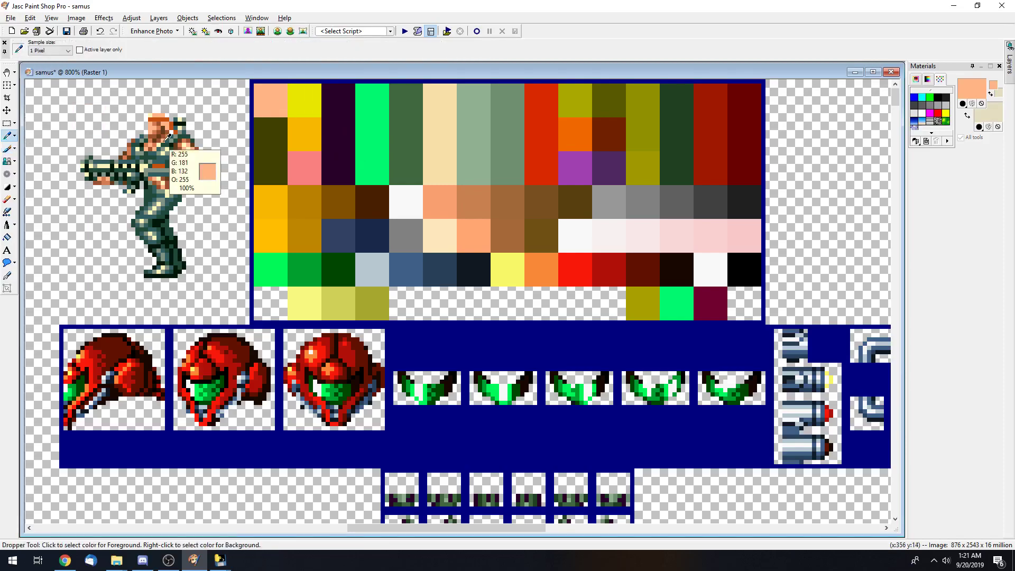
pyautogui.click(166, 112)
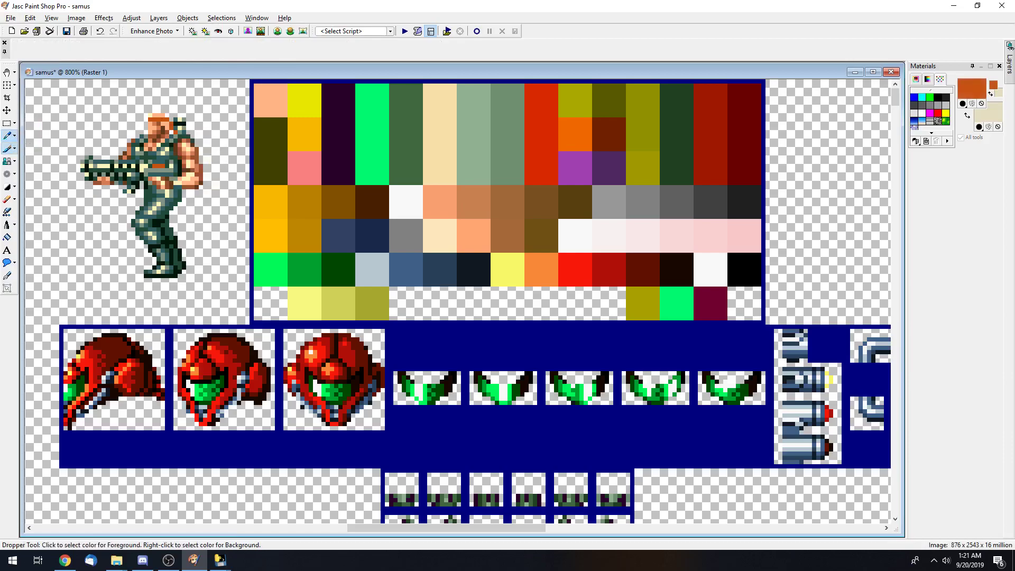
pyautogui.press('b')
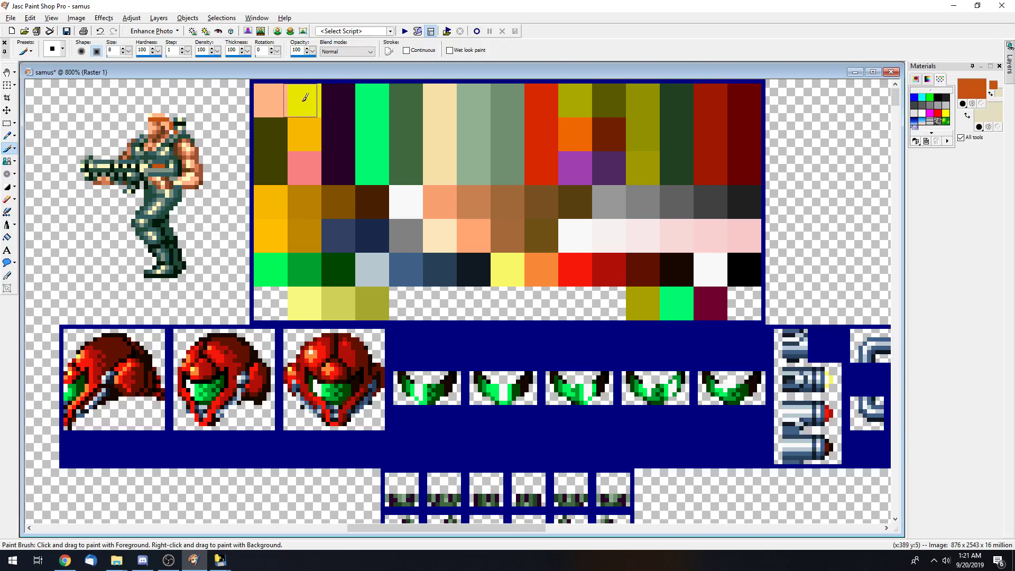
pyautogui.click(339, 99)
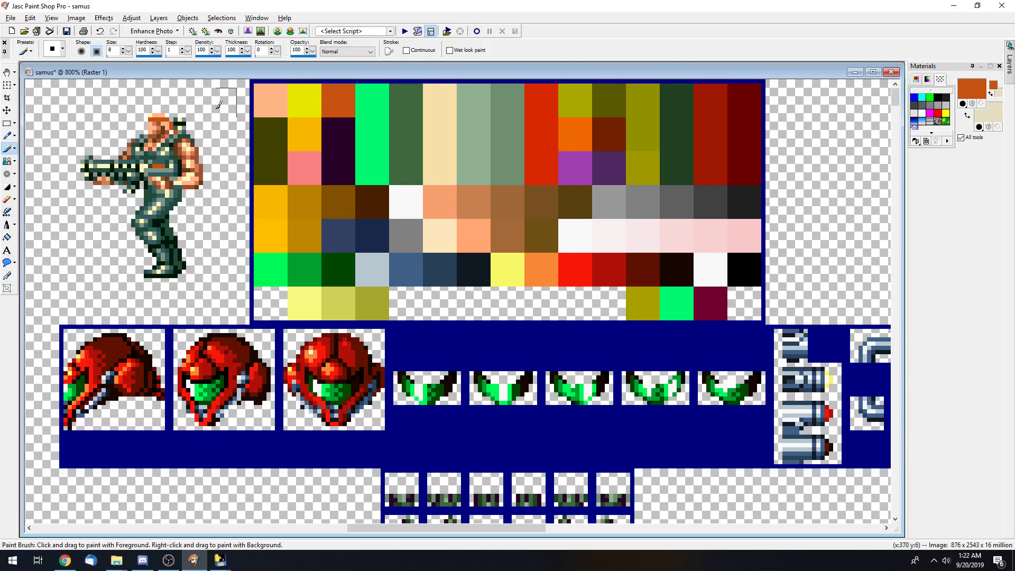
# - Sample the peach skin tone from the soldier's head and paint it over the top of the fifth palette column
pyautogui.click(9, 137)
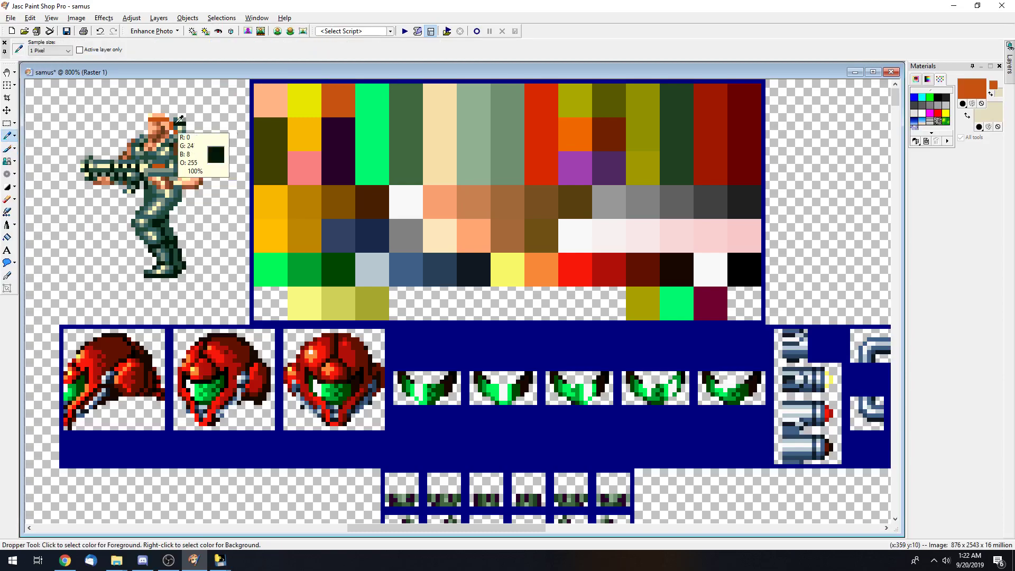
pyautogui.click(151, 121)
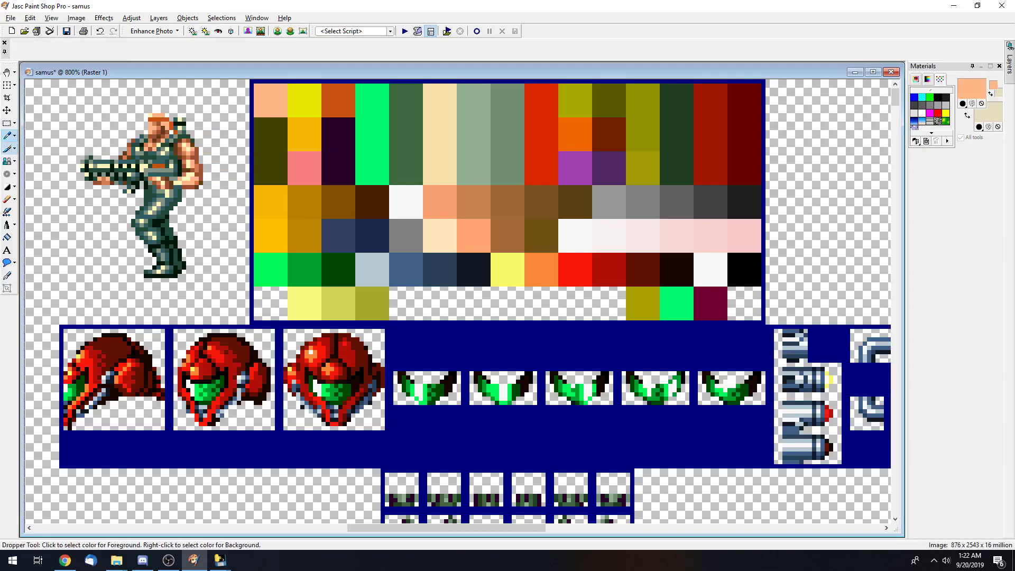
pyautogui.press('b')
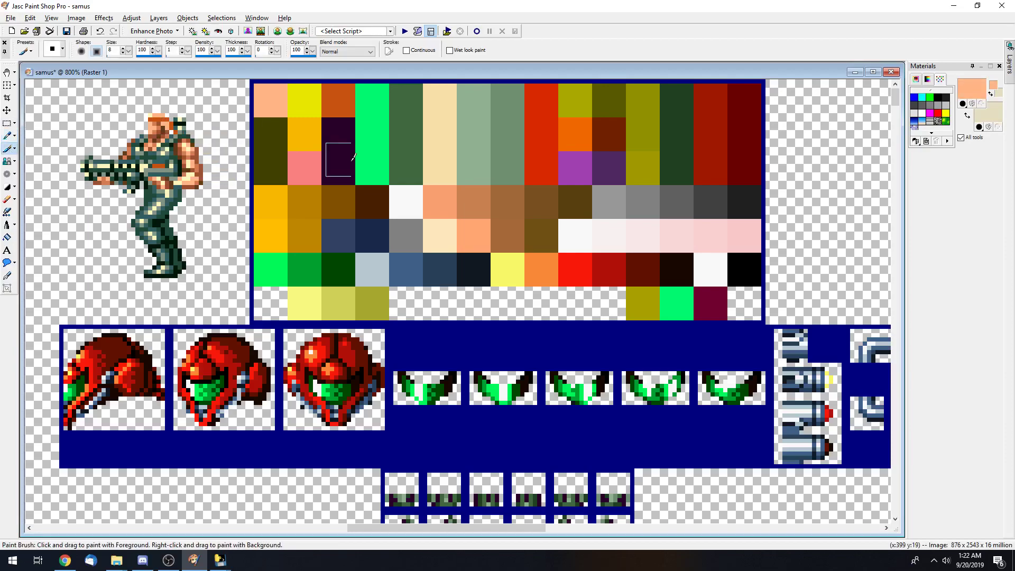
pyautogui.click(412, 97)
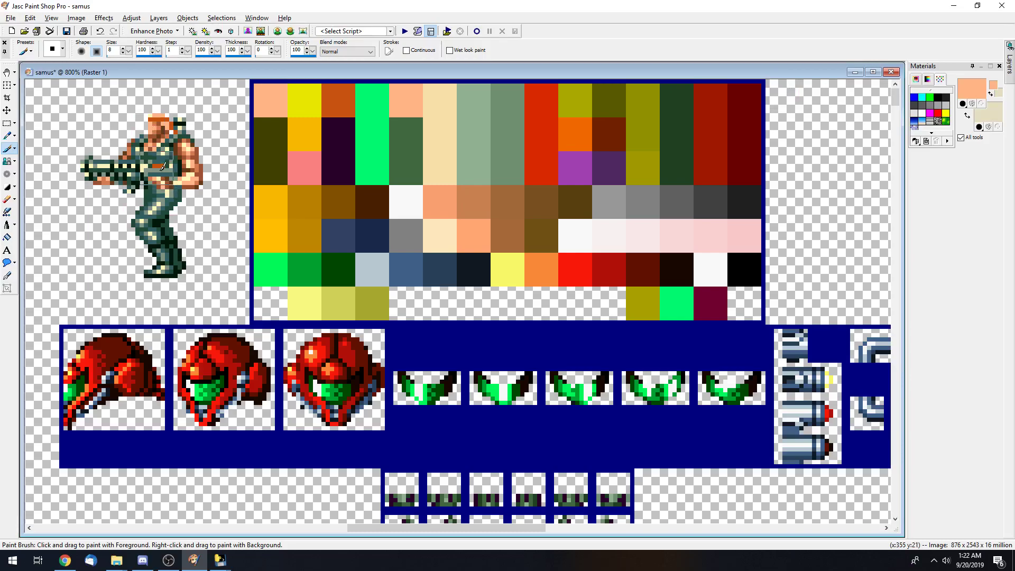
# - Sample the dark green (RGB 33, 74, 57) from the soldier's trousers and paint it over the top of the eleventh palette column
pyautogui.press('s')
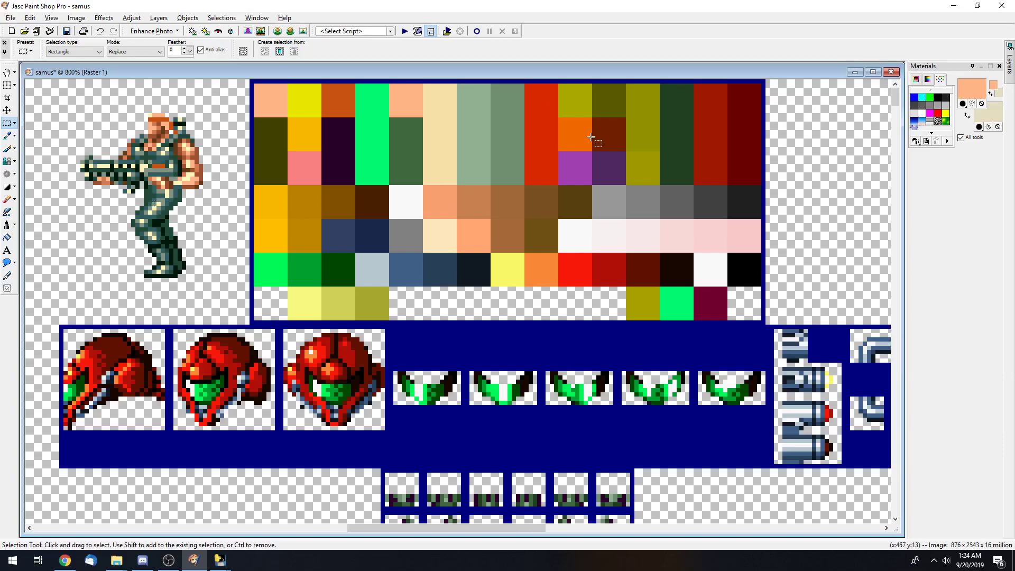
pyautogui.click(8, 135)
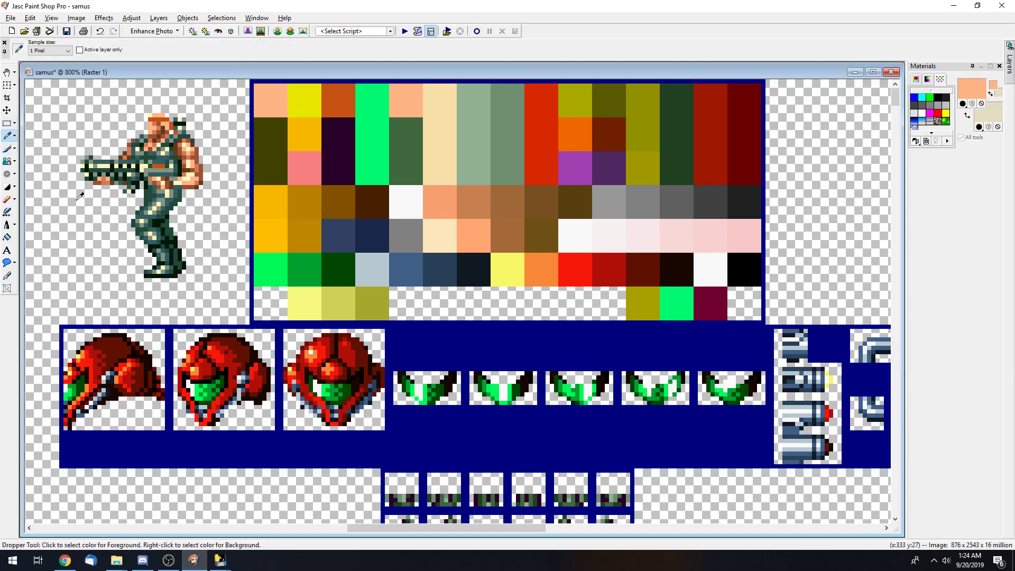
pyautogui.moveTo(174, 206)
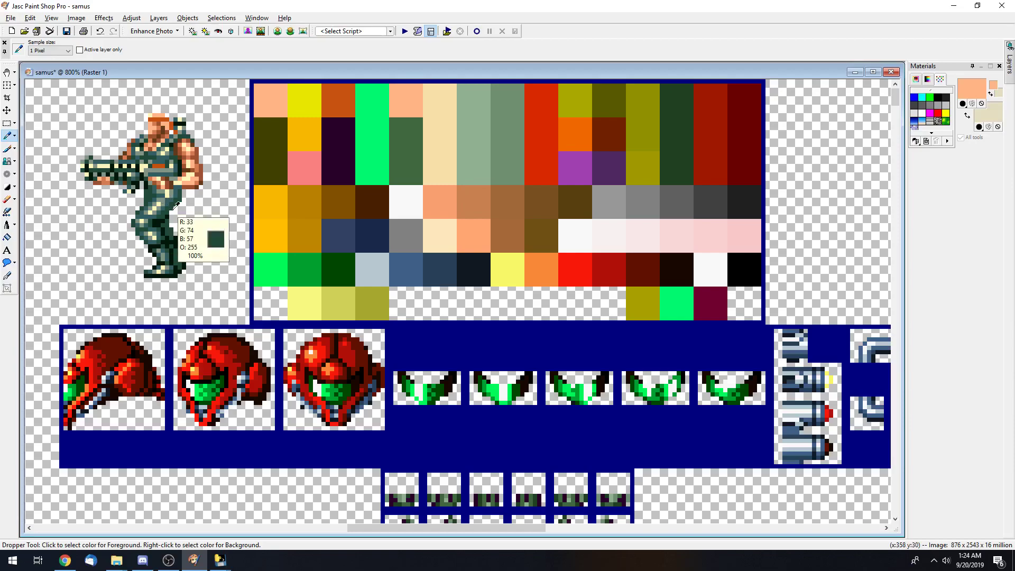
pyautogui.click(179, 212)
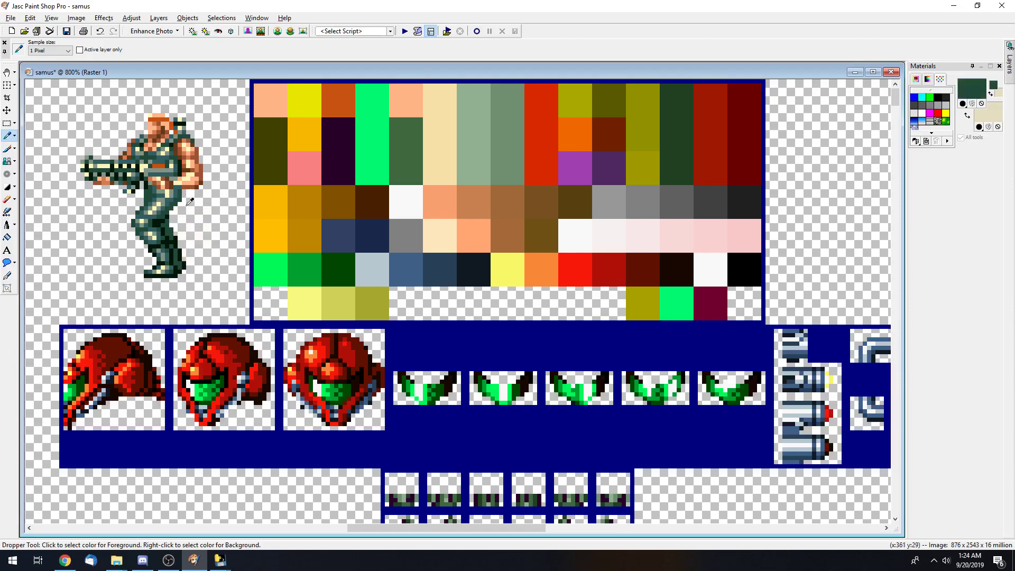
pyautogui.click(7, 148)
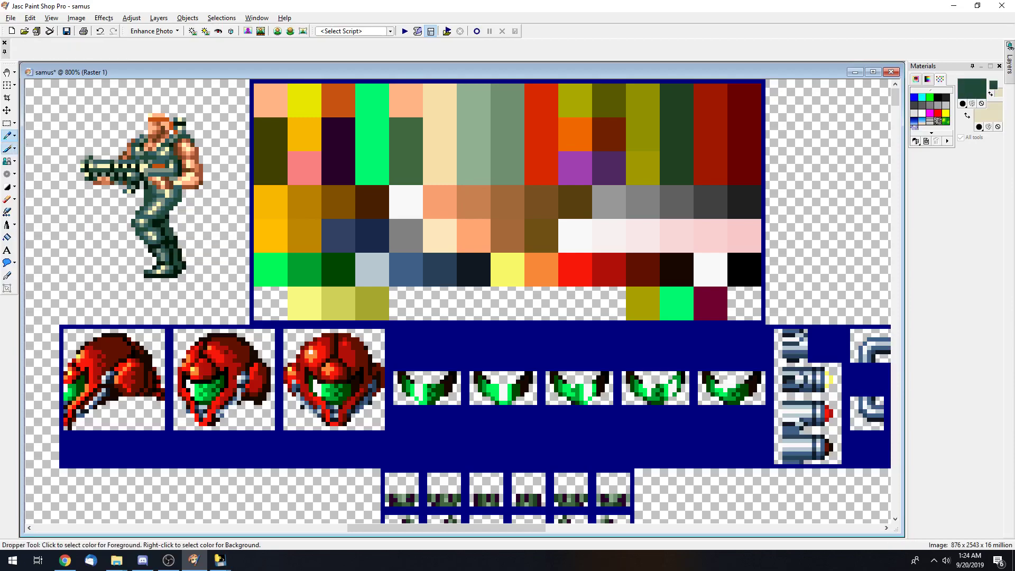
pyautogui.click(610, 101)
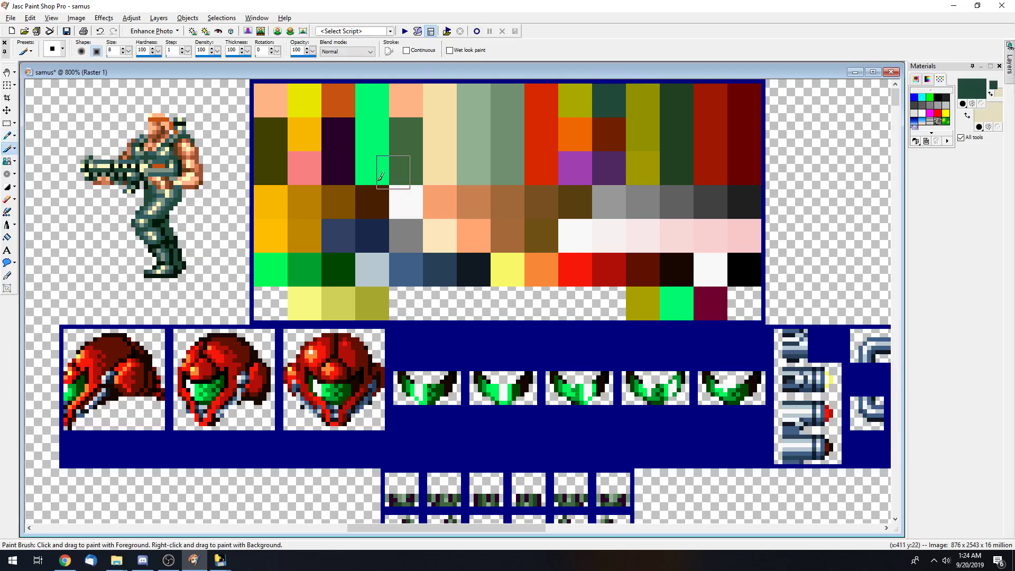
# - Sample the teal (RGB 49, 94, 98) from the soldier's trousers and paint it over the top of the tenth palette column
pyautogui.click(7, 136)
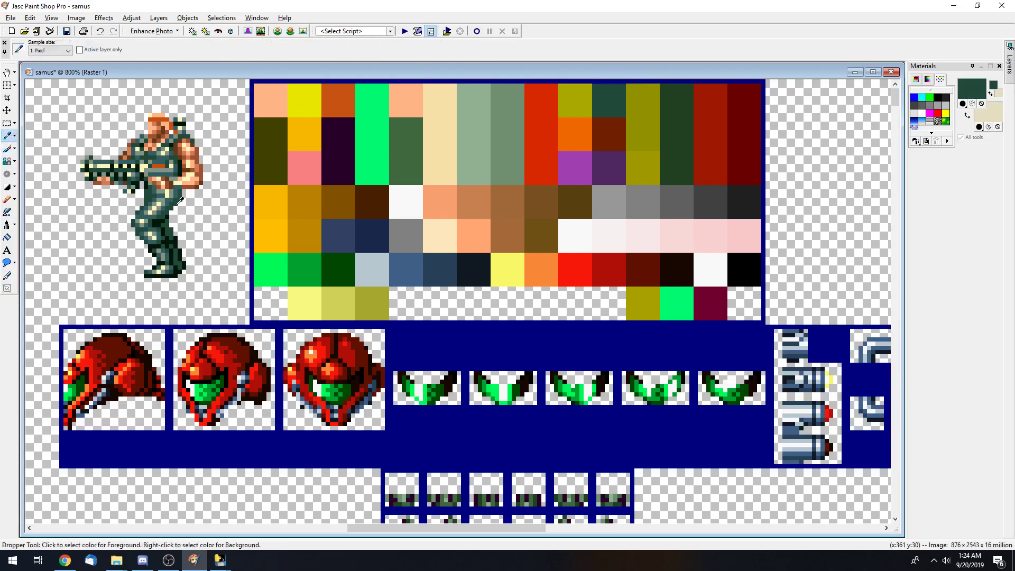
pyautogui.click(169, 199)
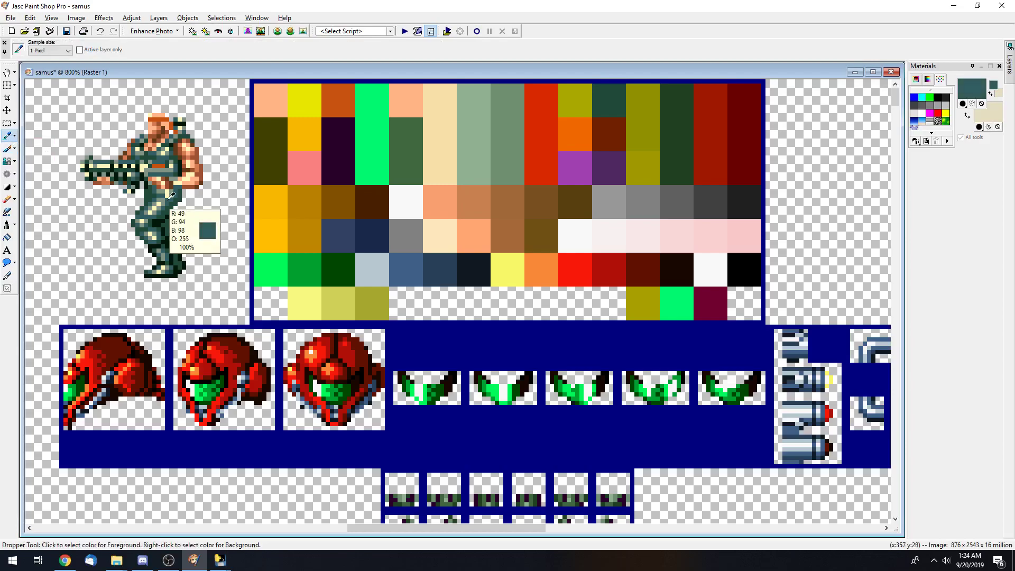
pyautogui.click(7, 148)
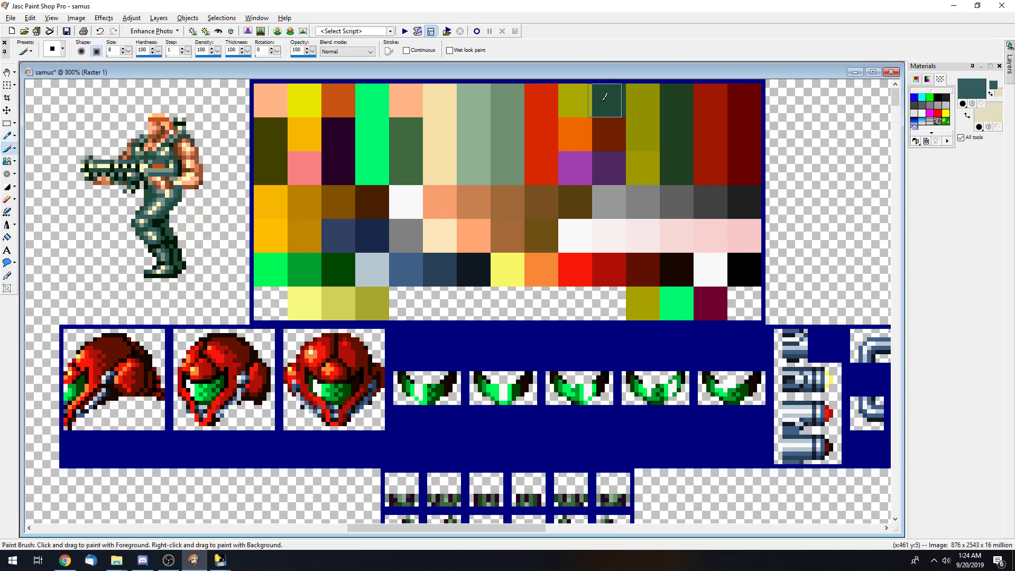
pyautogui.click(580, 98)
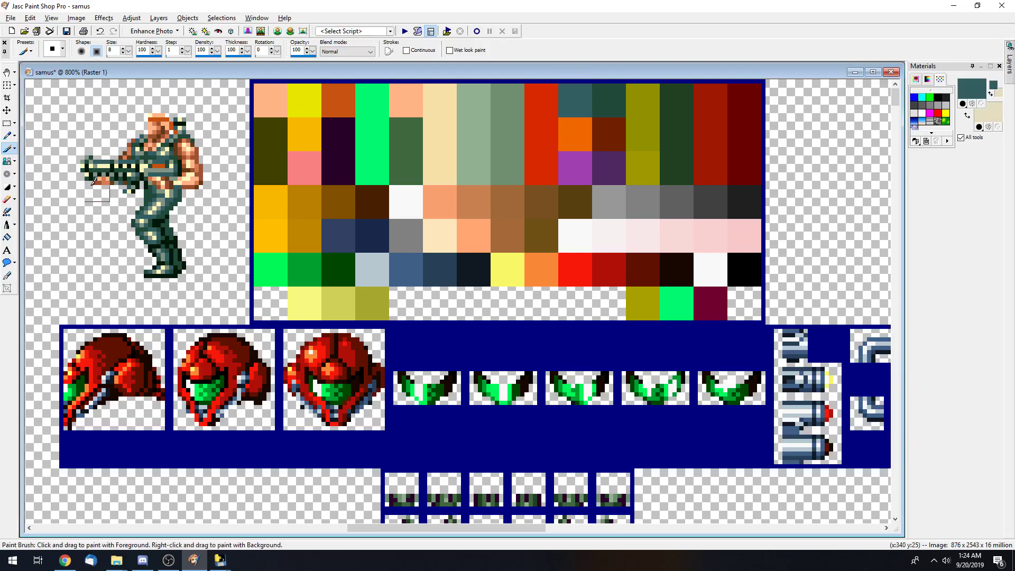
# - Sample the light grey-green from the soldier's trousers and paint it over the top of the second palette column
pyautogui.click(7, 139)
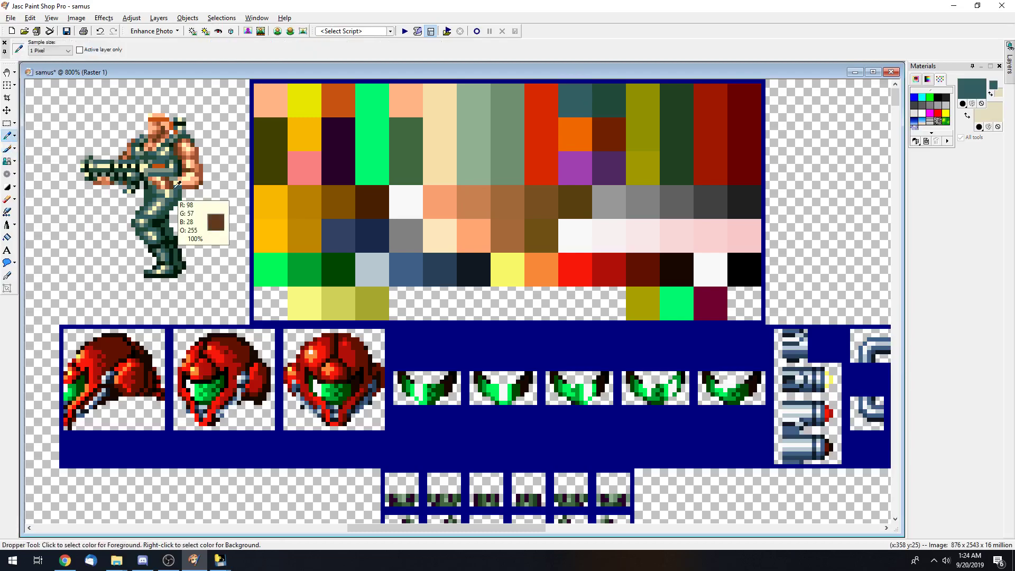
pyautogui.click(167, 197)
pyautogui.click(6, 148)
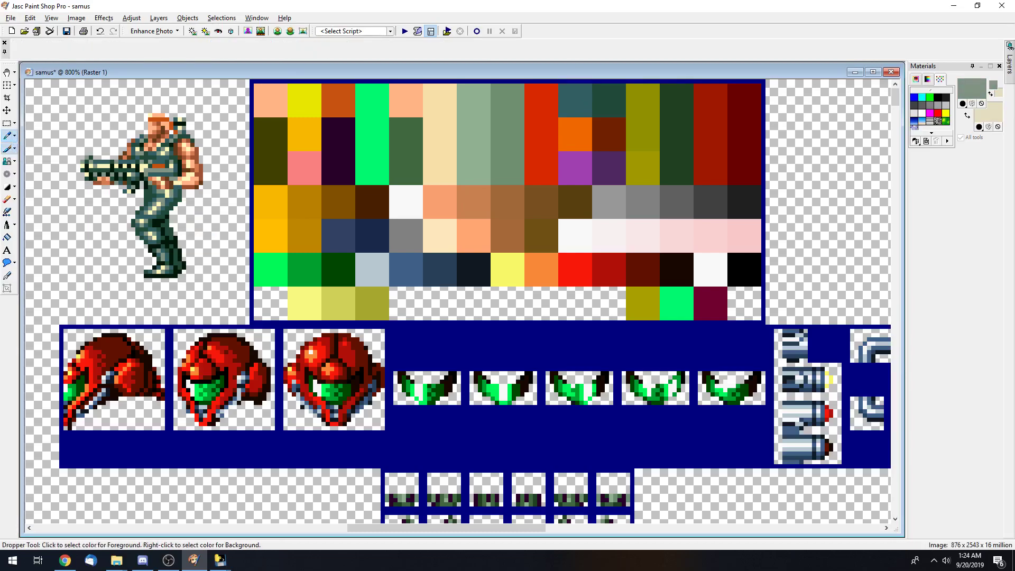
pyautogui.click(310, 100)
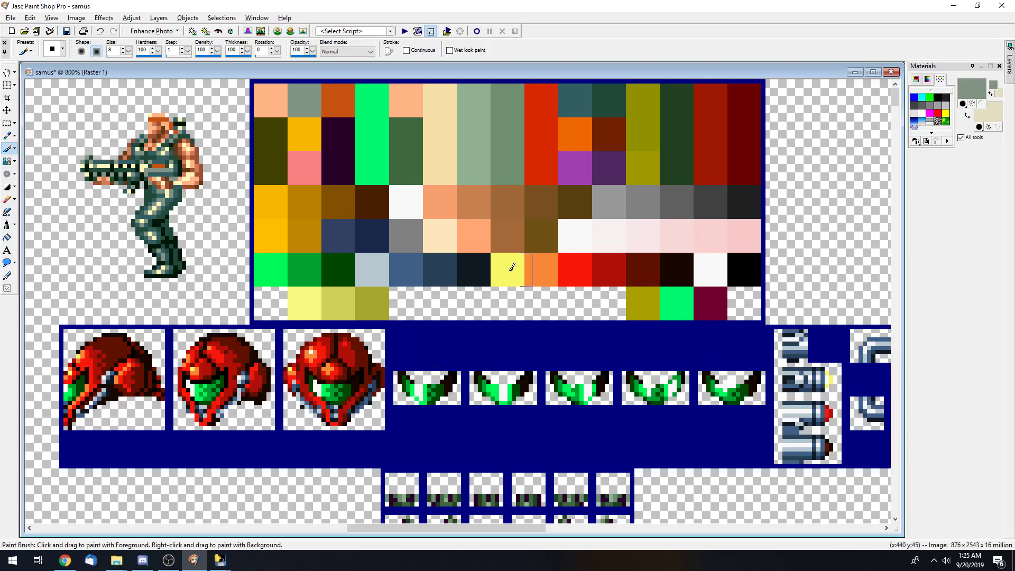
# - Examine the pose rows across the samus sheet, from the palette and standing frames down through the running and jumping frames
pyautogui.moveTo(819, 70); pyautogui.dragTo(825, 73)
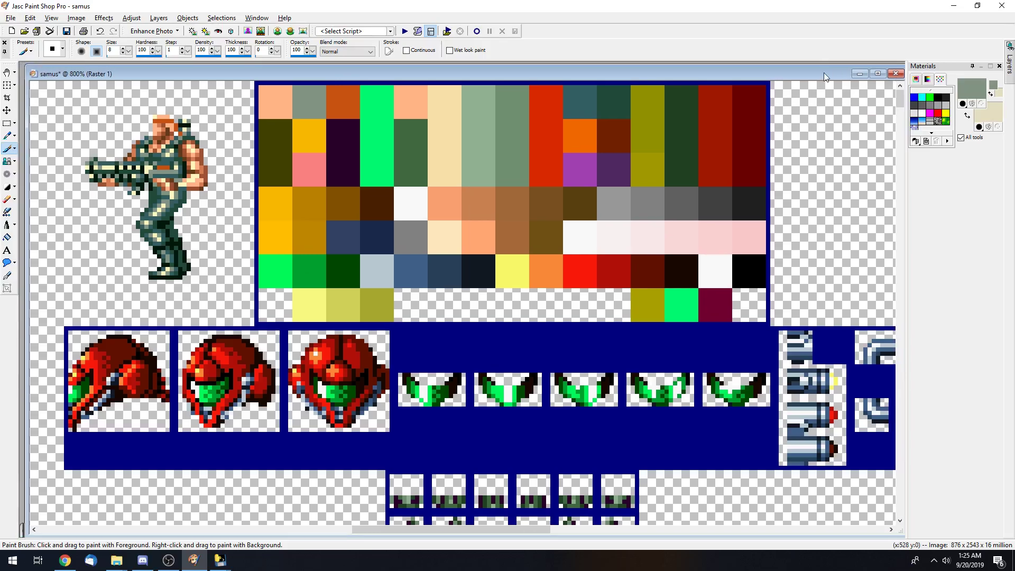
pyautogui.moveTo(636, 71); pyautogui.dragTo(629, 68)
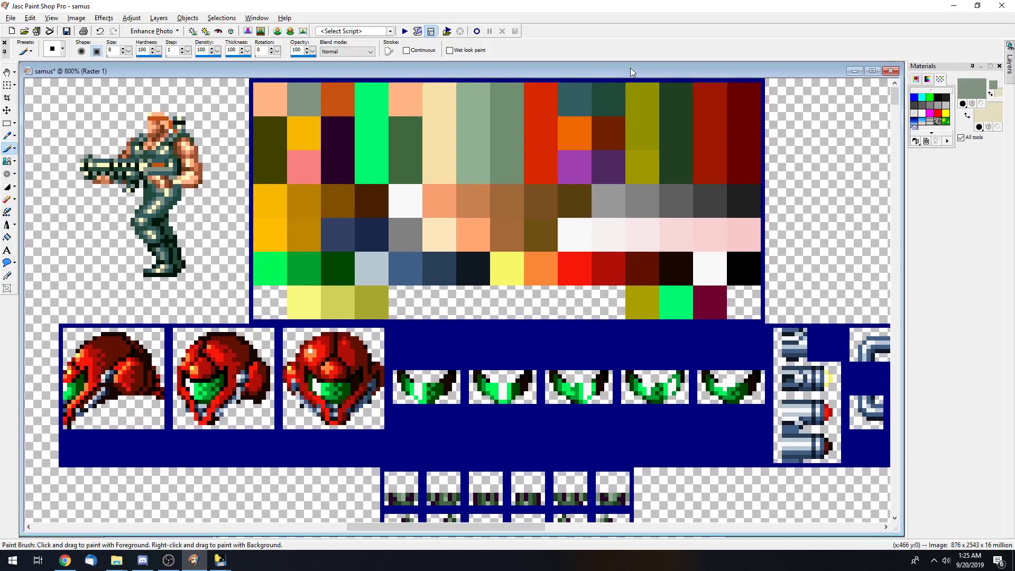
pyautogui.scroll(-2, 680, 229)
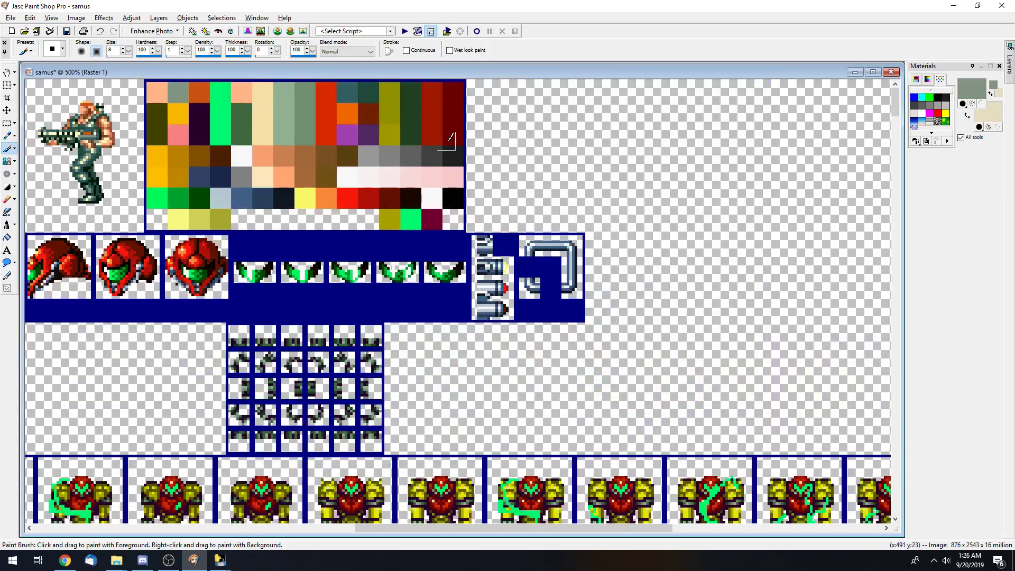
pyautogui.moveTo(486, 69); pyautogui.dragTo(526, 71)
pyautogui.scroll(-2, 474, 288)
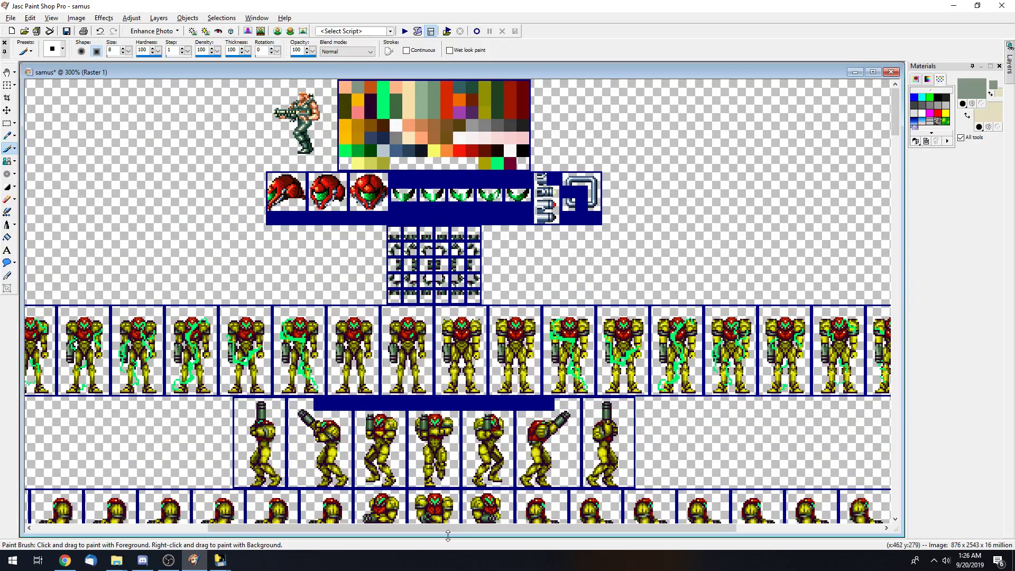
pyautogui.moveTo(448, 526); pyautogui.dragTo(408, 526)
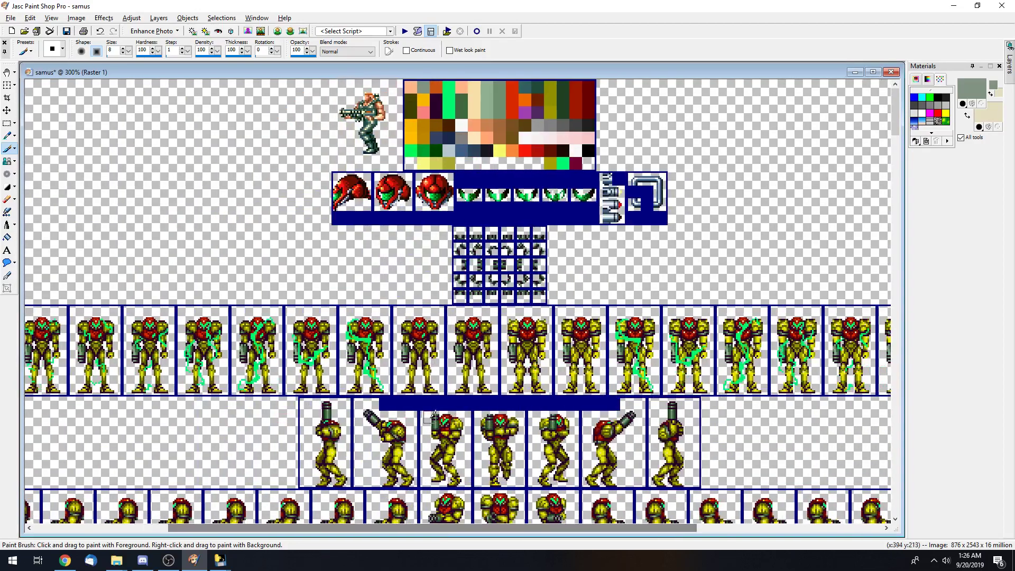
pyautogui.scroll(-1, 404, 518)
pyautogui.scroll(-1, 412, 526)
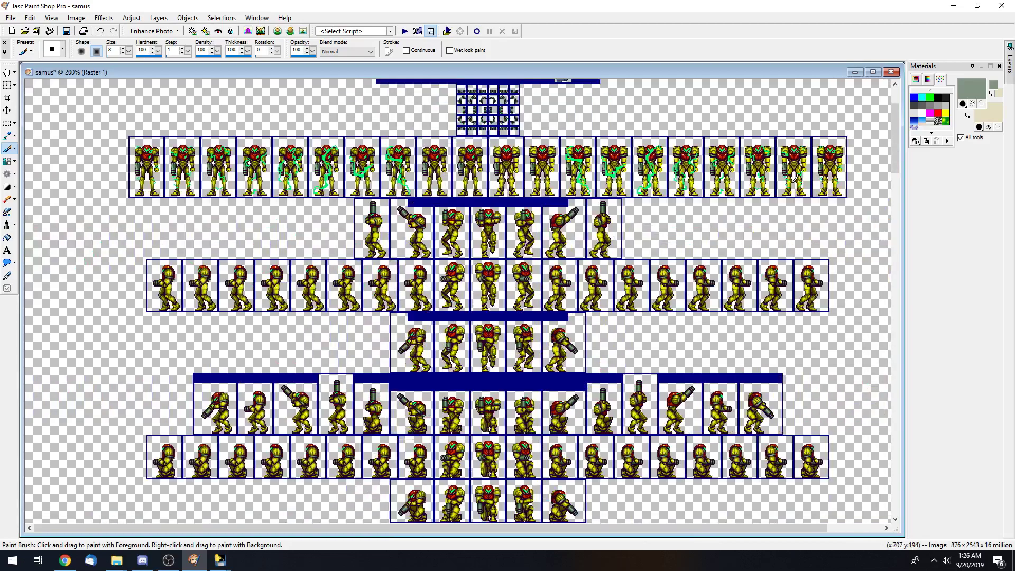
pyautogui.moveTo(895, 118); pyautogui.dragTo(875, 219)
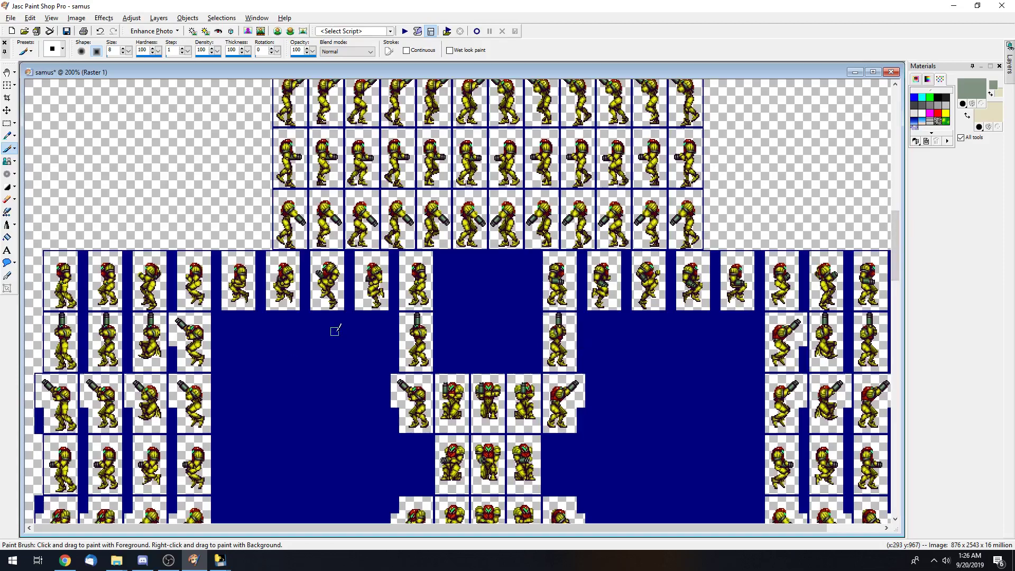
pyautogui.moveTo(895, 225); pyautogui.dragTo(897, 250)
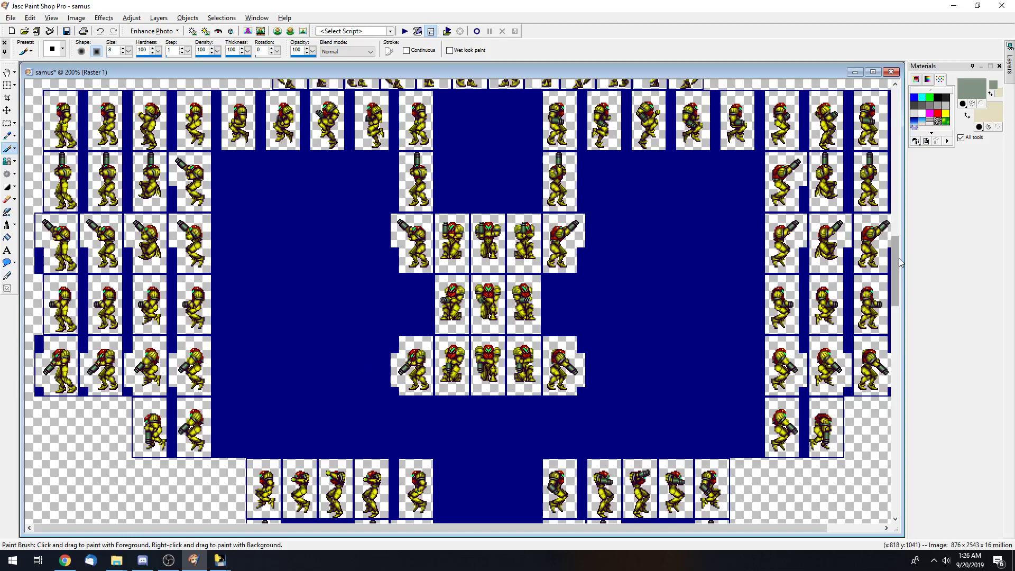
pyautogui.moveTo(900, 275); pyautogui.dragTo(900, 152)
pyautogui.press('KP_Subtract')
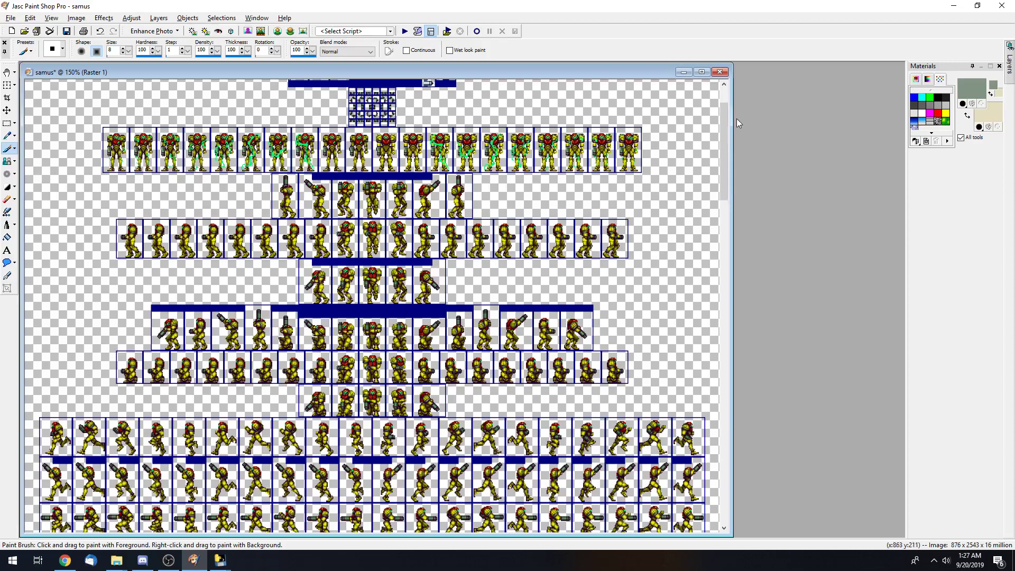
pyautogui.moveTo(723, 122); pyautogui.dragTo(722, 107)
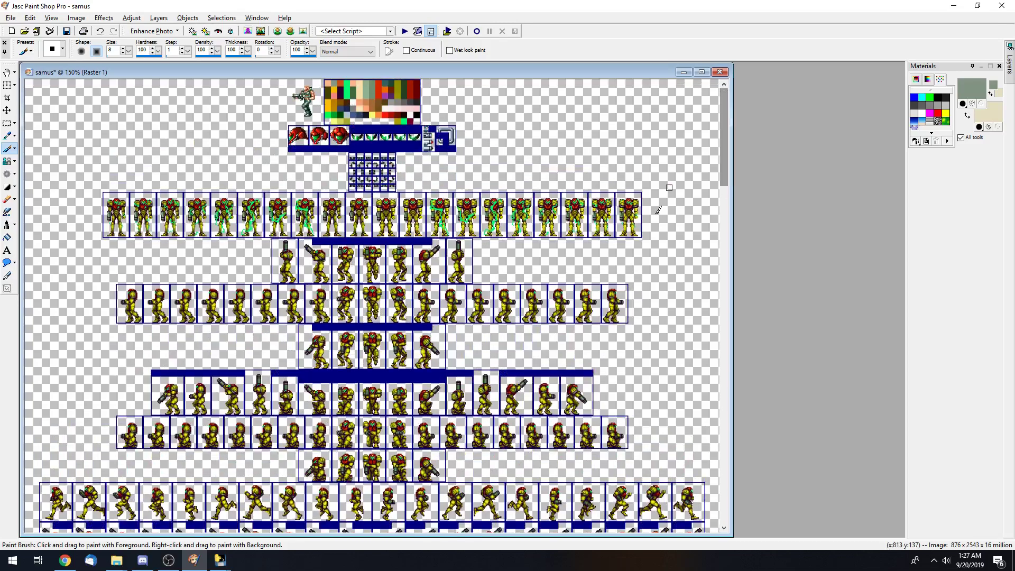
pyautogui.scroll(-5, 725, 157)
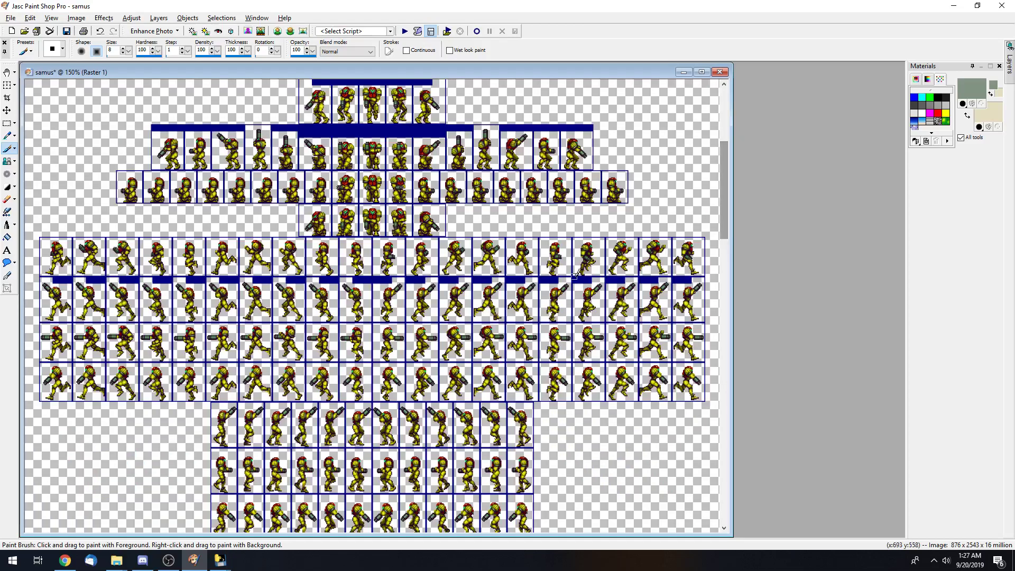
pyautogui.scroll(1, 573, 275)
# - Switch to the Contra sheet and copy the sixth soldier in its top row with a rectangular selection
pyautogui.moveTo(369, 71); pyautogui.dragTo(400, 274)
pyautogui.click(433, 210)
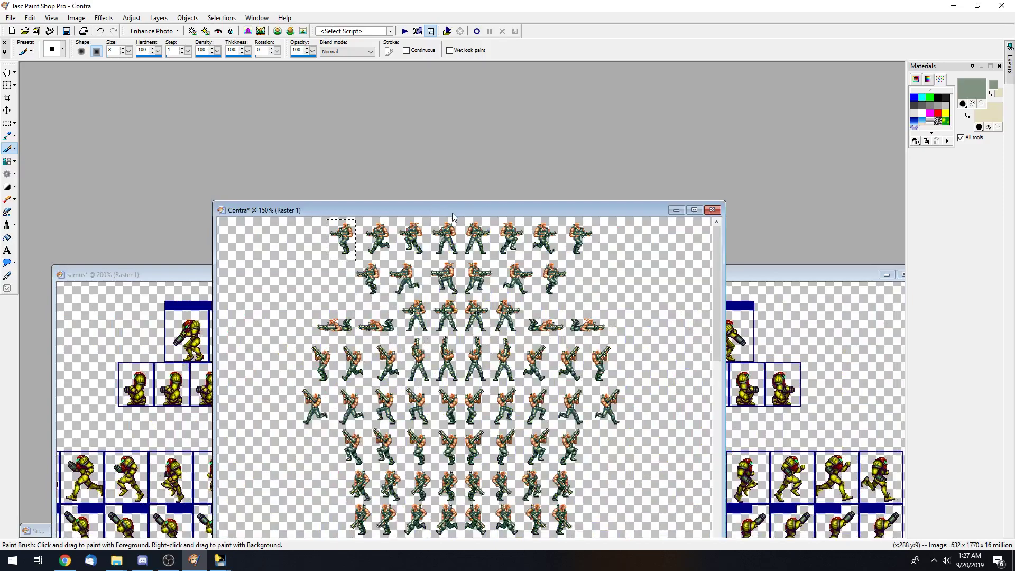
pyautogui.moveTo(452, 212); pyautogui.dragTo(390, 119)
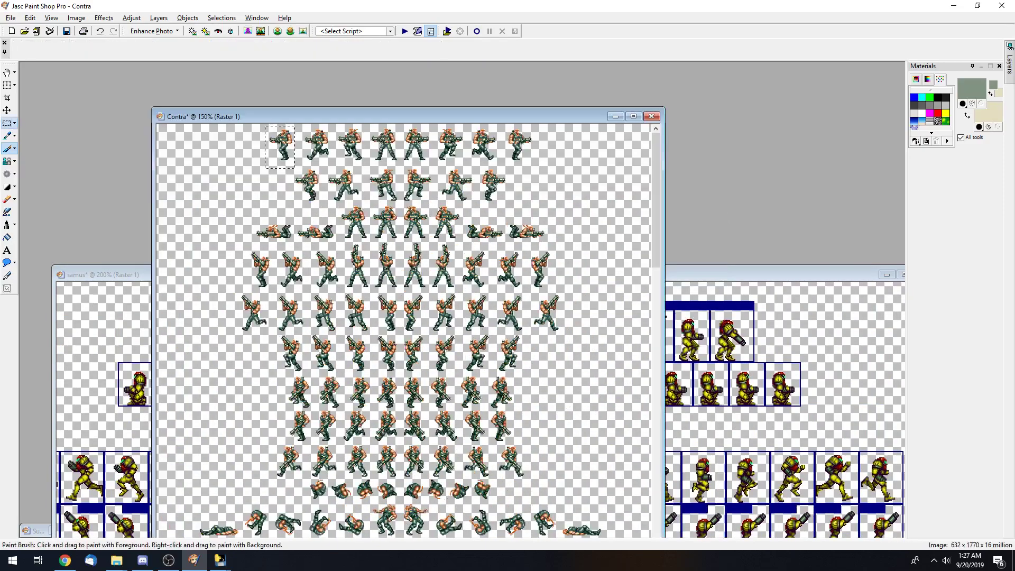
pyautogui.press('s')
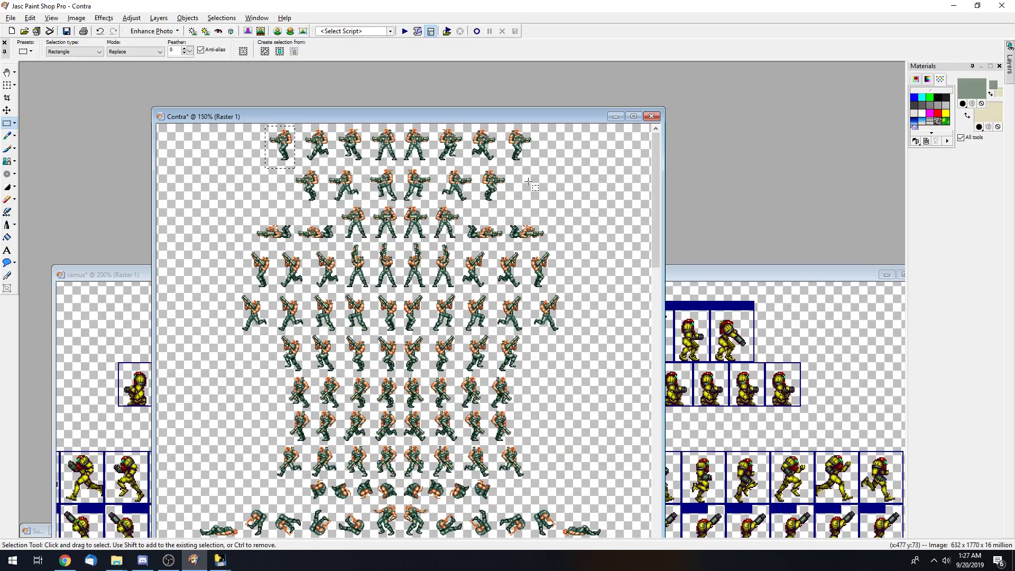
pyautogui.moveTo(539, 117); pyautogui.dragTo(525, 80)
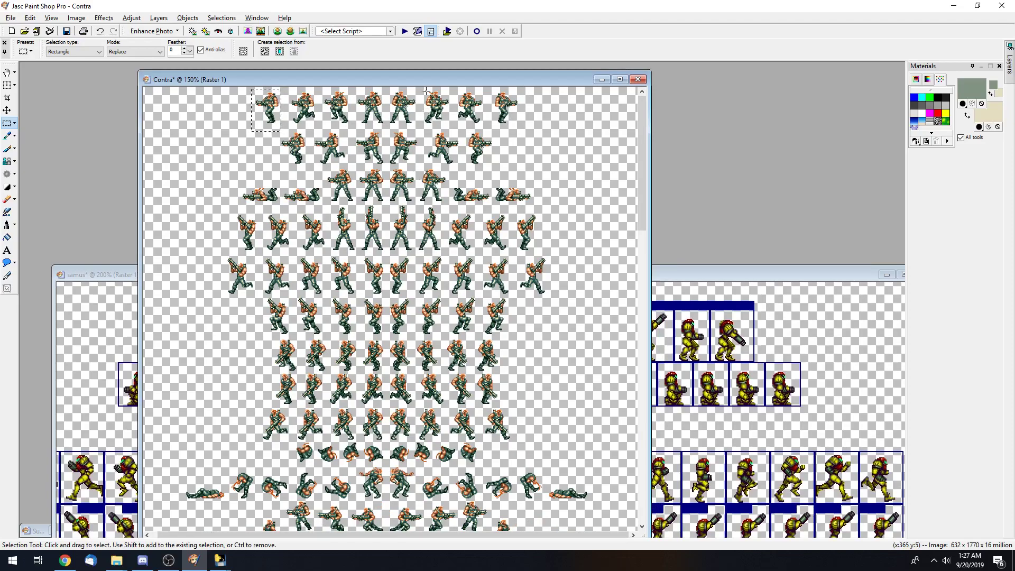
pyautogui.moveTo(424, 92); pyautogui.dragTo(451, 127)
pyautogui.press('ctrl')
# - Switch to the samus sheet and clear the second through sixth right-facing frames in the uppermost running row
pyautogui.click(761, 273)
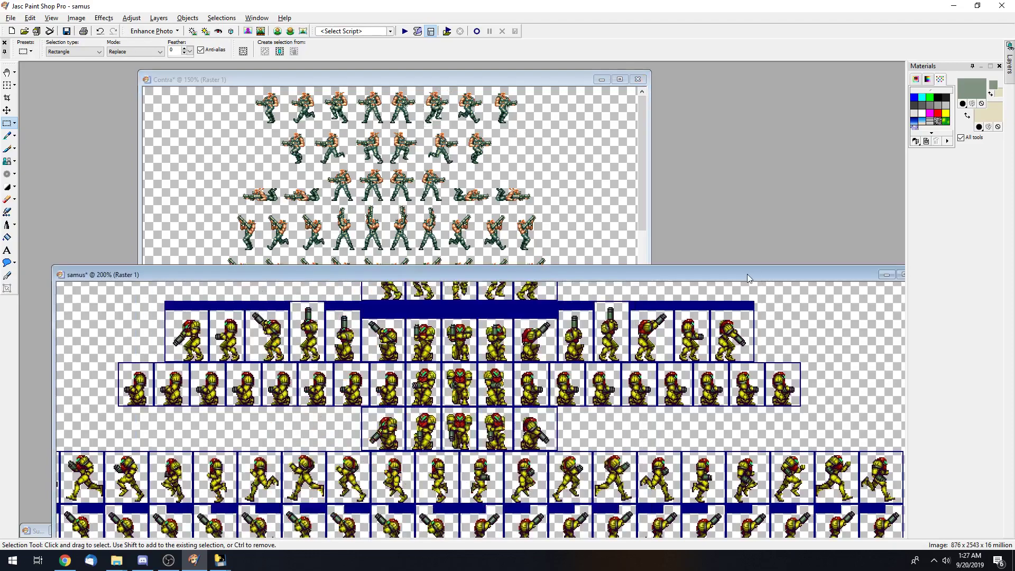
pyautogui.moveTo(747, 273); pyautogui.dragTo(715, 71)
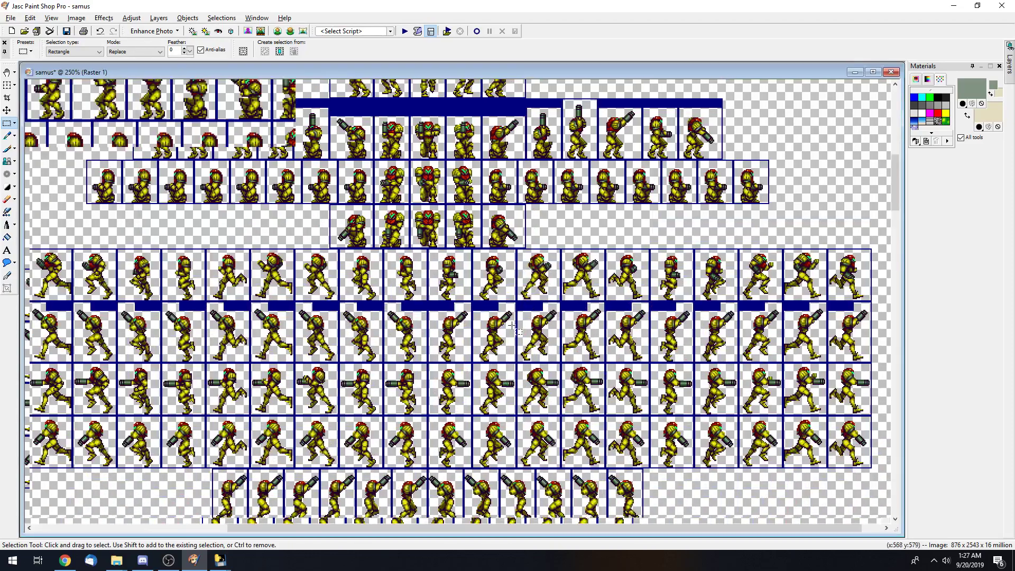
pyautogui.scroll(1, 512, 326)
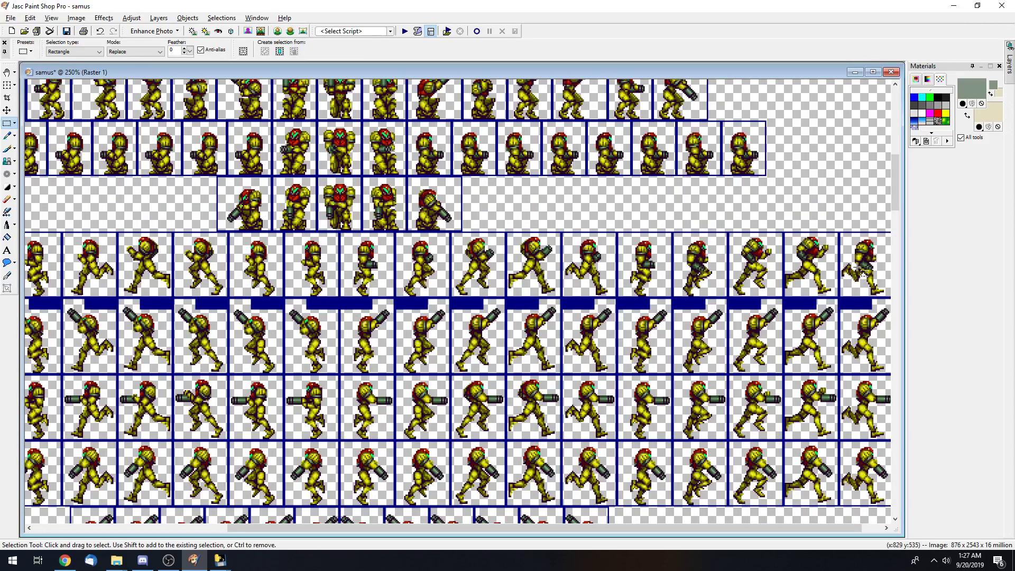
pyautogui.moveTo(368, 528); pyautogui.dragTo(389, 528)
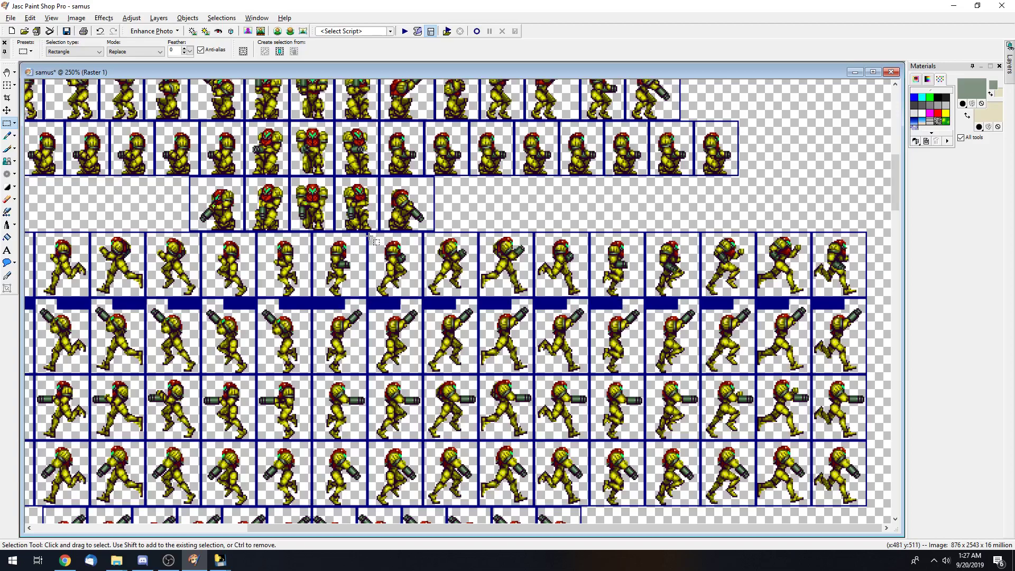
pyautogui.moveTo(371, 235); pyautogui.dragTo(474, 294)
pyautogui.press('Delete')
pyautogui.press('Delete')
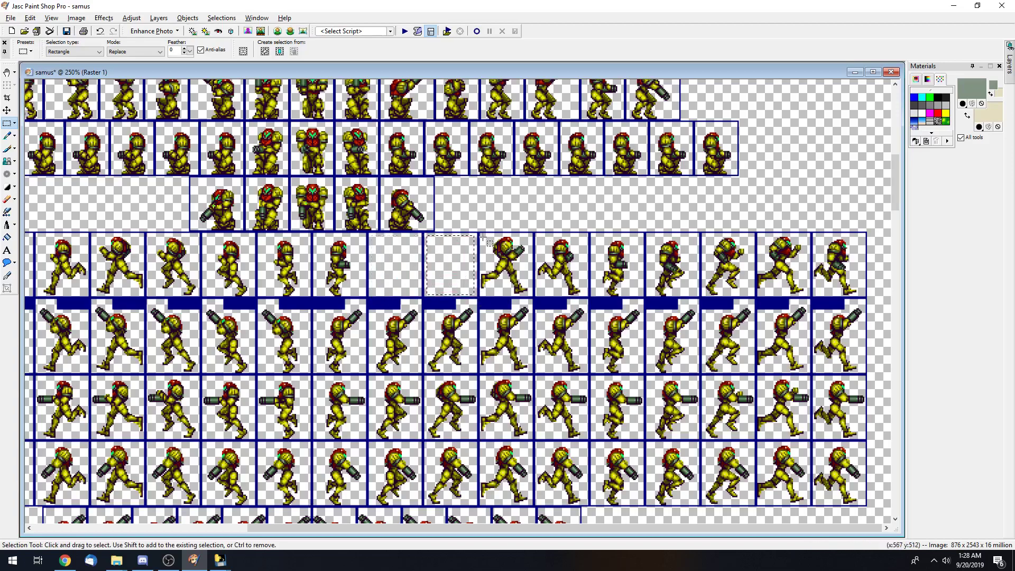
pyautogui.moveTo(480, 235); pyautogui.dragTo(531, 294)
pyautogui.press('Delete')
pyautogui.moveTo(535, 236); pyautogui.dragTo(586, 295)
pyautogui.press('Delete')
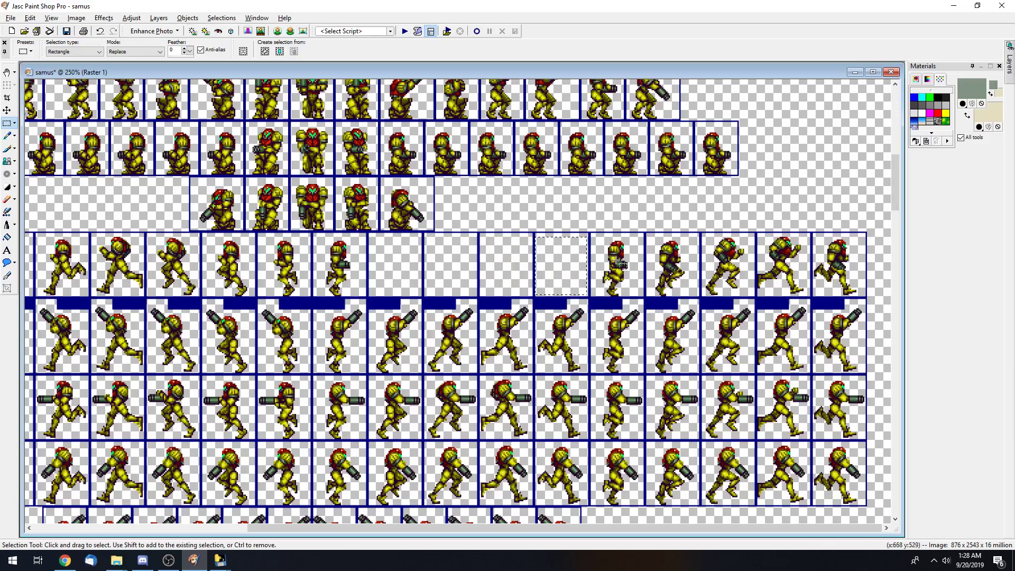
pyautogui.moveTo(593, 236); pyautogui.dragTo(638, 296)
pyautogui.press('Delete')
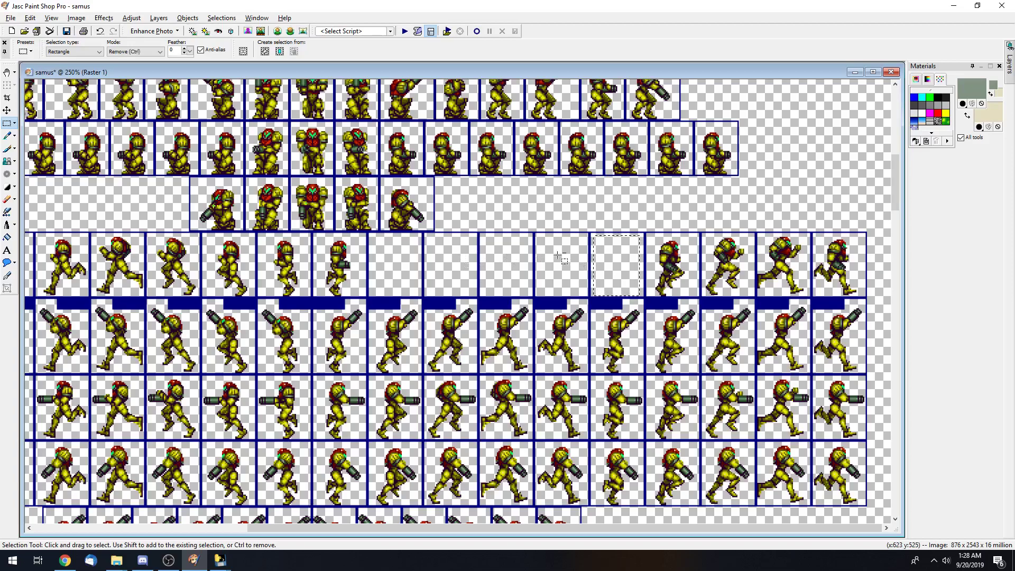
# - Paste the copied Contra soldier into the first cleared frame of the uppermost running row
pyautogui.hotkey('ctrl', 'e')
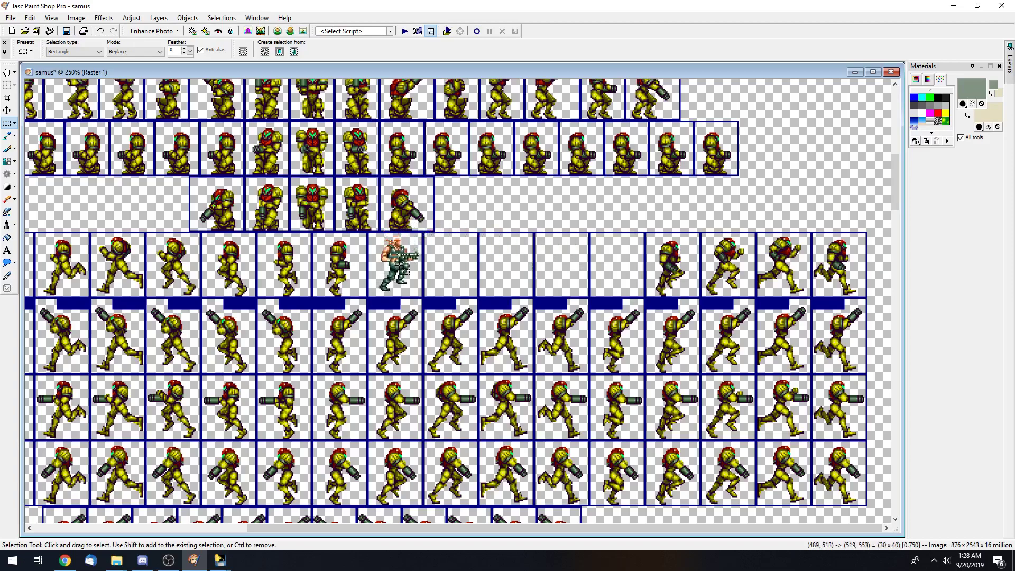
pyautogui.click(400, 270)
pyautogui.moveTo(895, 186)
pyautogui.mouseDown()
pyautogui.moveTo(891, 150)
pyautogui.moveTo(894, 188)
pyautogui.mouseUp()
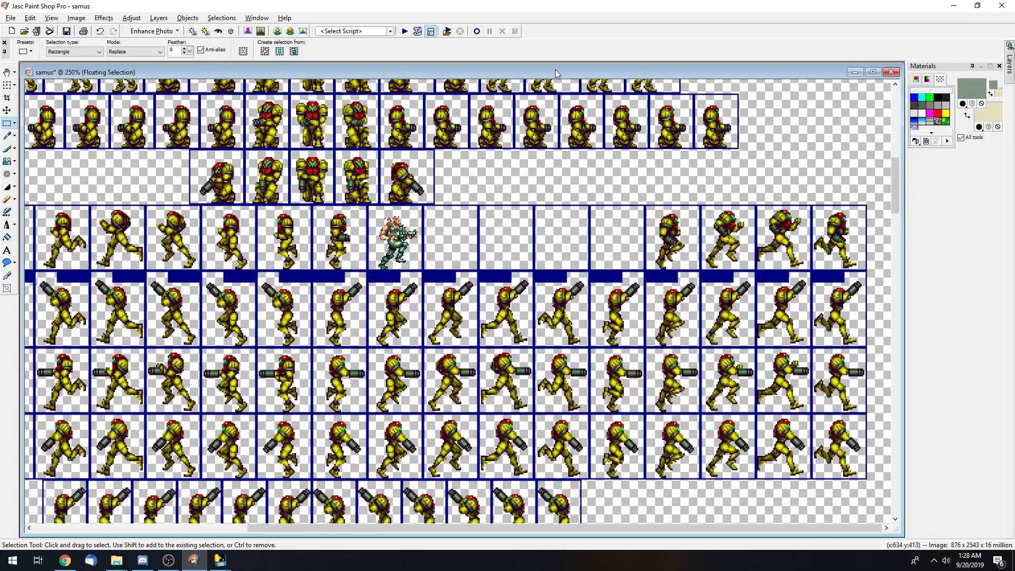
# - Copy the seventh soldier in the Contra sheet's first row and paste it into the second cleared samus running frame
pyautogui.moveTo(554, 69); pyautogui.dragTo(604, 144)
pyautogui.click(497, 80)
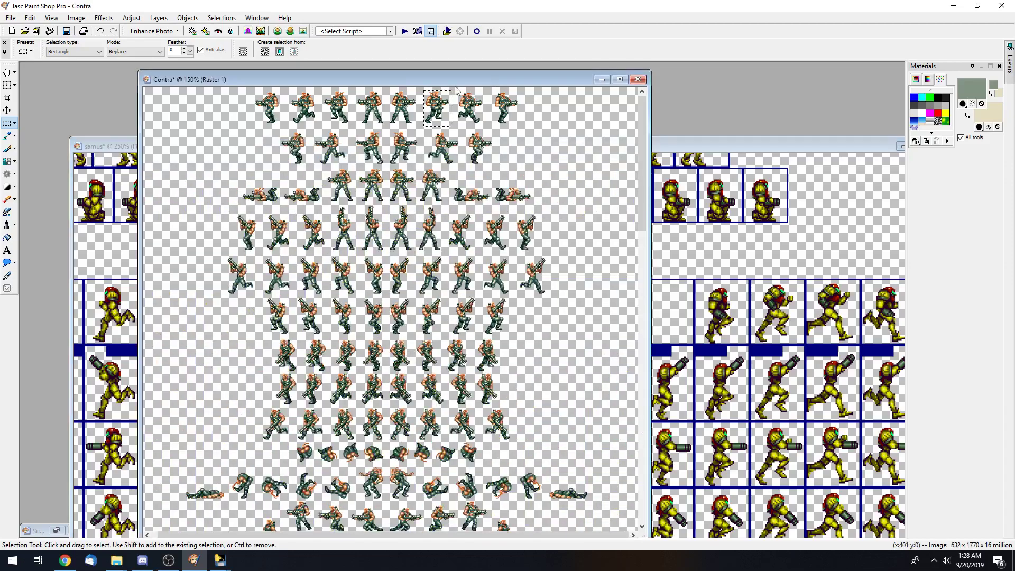
pyautogui.moveTo(453, 89); pyautogui.dragTo(485, 125)
pyautogui.press('ctrl')
pyautogui.click(721, 140)
pyautogui.hotkey('ctrl', 'e')
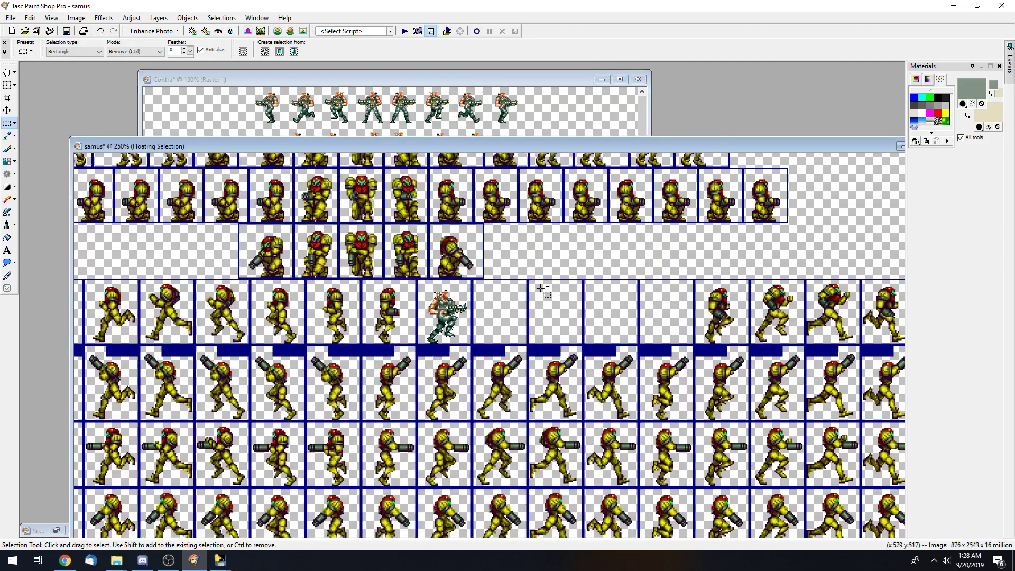
pyautogui.click(505, 316)
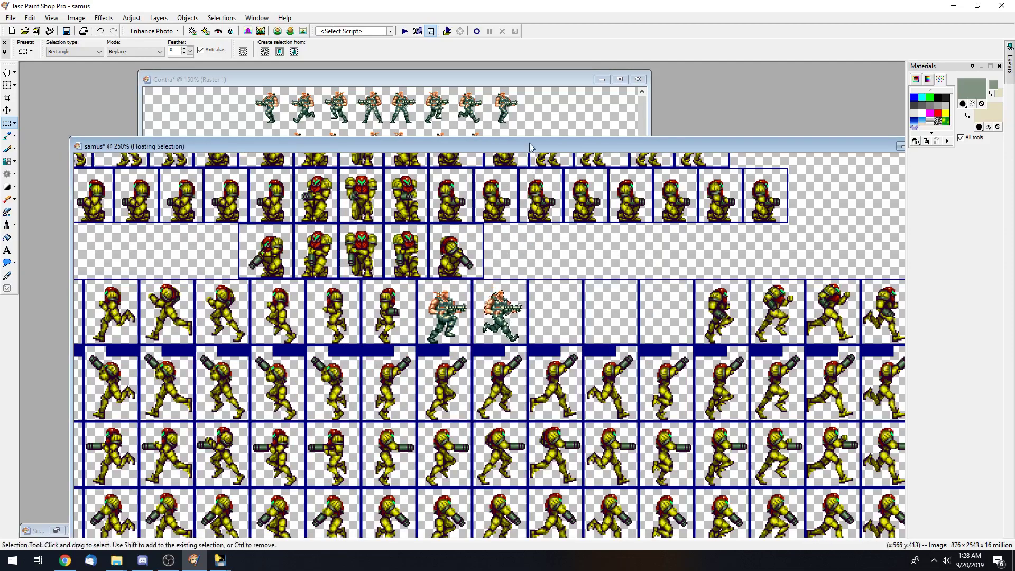
# - Copy the eighth soldier in the Contra sheet's first row and paste it into the third cleared samus running frame
pyautogui.click(524, 78)
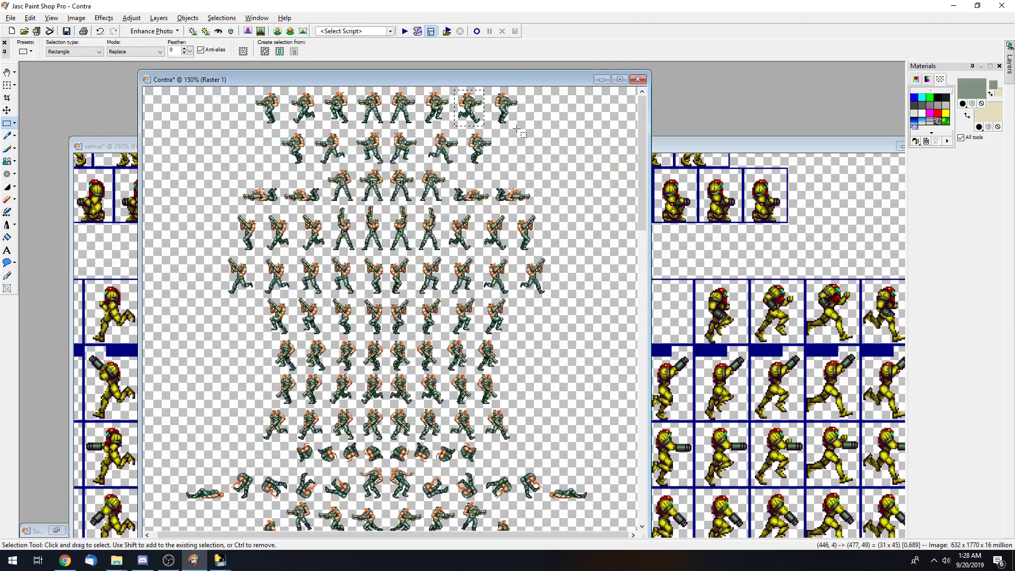
pyautogui.moveTo(490, 90); pyautogui.dragTo(529, 142)
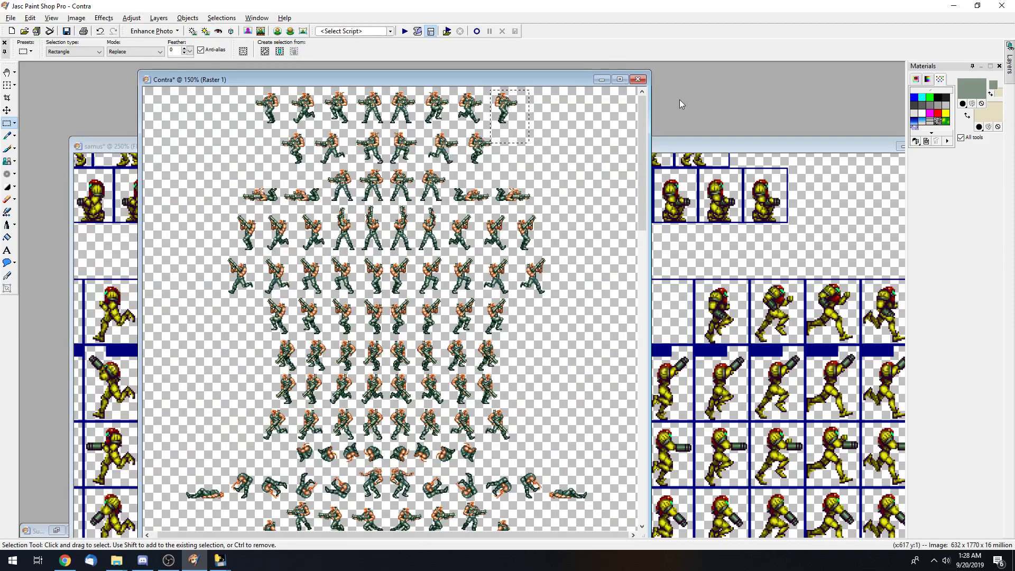
pyautogui.click(688, 148)
pyautogui.hotkey('ctrl', 'e')
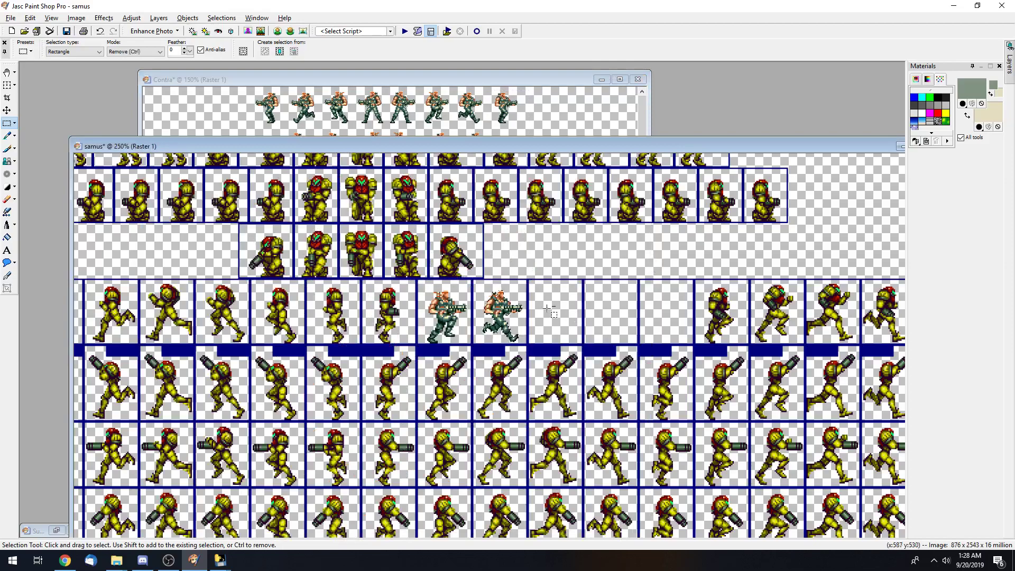
pyautogui.click(560, 336)
pyautogui.hotkey('ctrl', 'd')
pyautogui.moveTo(532, 368); pyautogui.dragTo(540, 380)
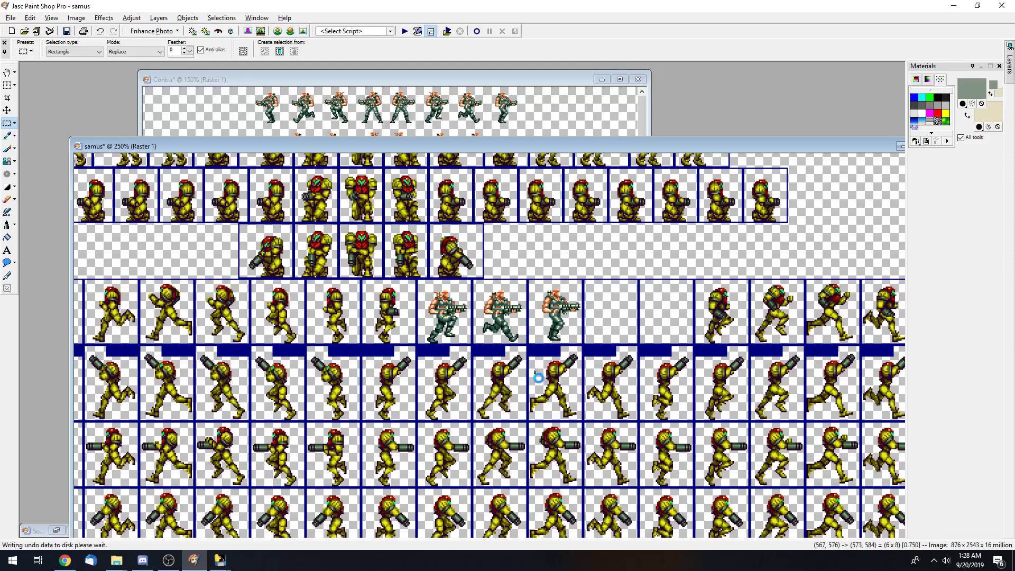
# - Copy the fourth soldier in the Contra sheet's second row and paste it into the fourth cleared samus running frame
pyautogui.click(544, 74)
pyautogui.moveTo(490, 89); pyautogui.dragTo(527, 143)
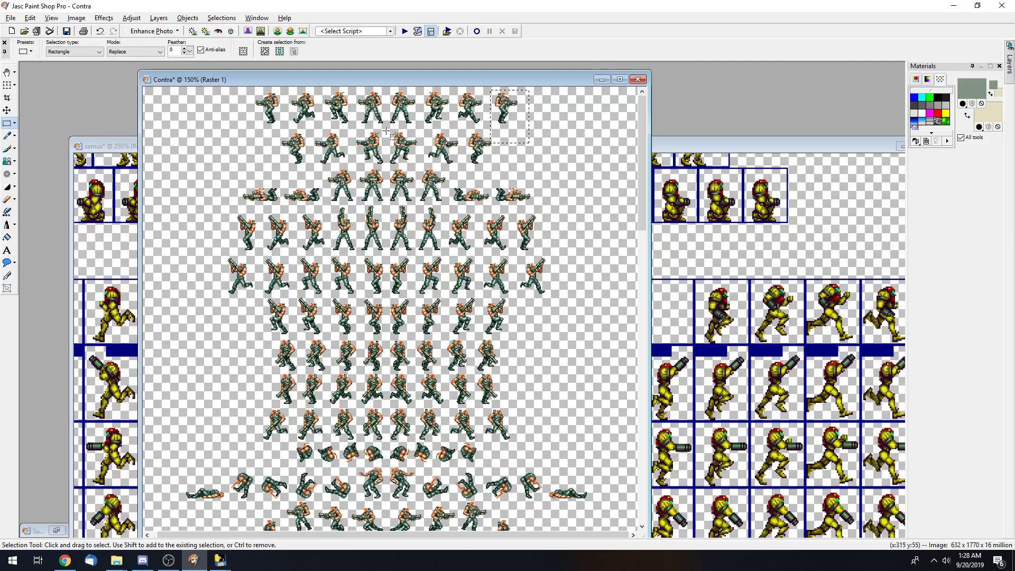
pyautogui.moveTo(387, 131); pyautogui.dragTo(420, 169)
pyautogui.moveTo(388, 129); pyautogui.dragTo(424, 167)
pyautogui.press('ctrl')
pyautogui.hotkey('ctrl', 'Tab')
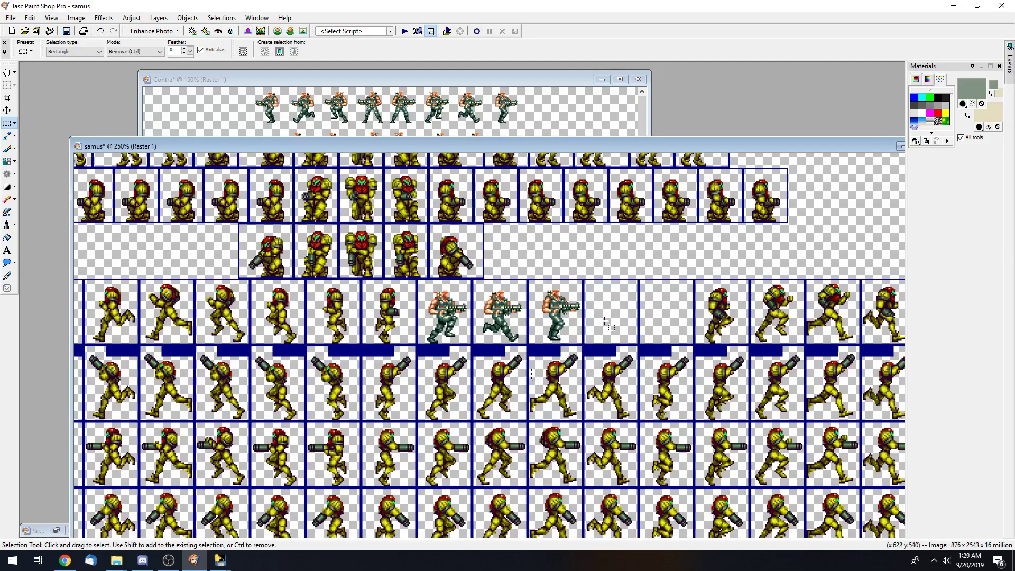
pyautogui.hotkey('ctrl', 'e')
pyautogui.click(608, 322)
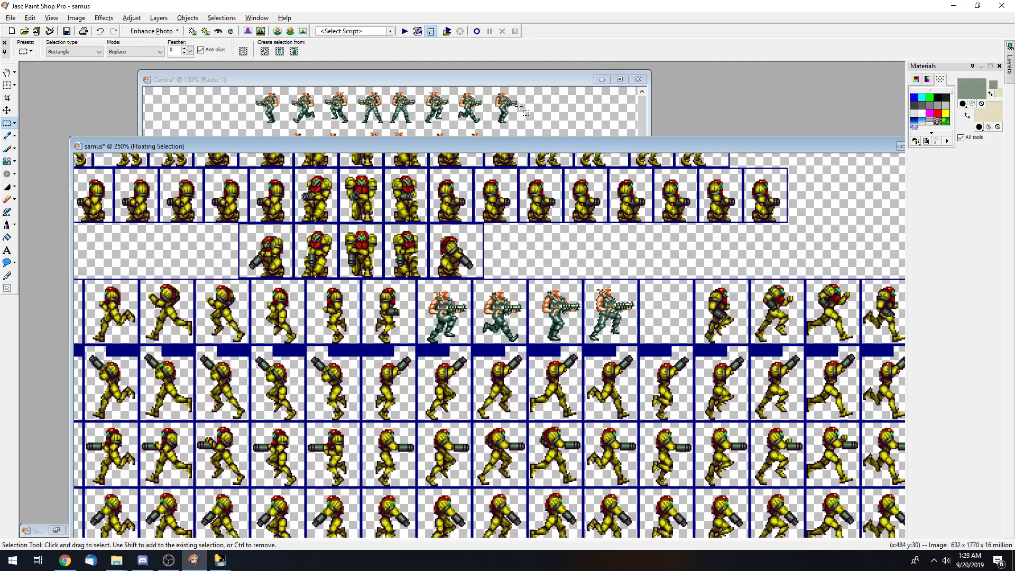
# - Copy the fifth soldier in the Contra sheet's second row, paste it into the fifth cleared samus running frame and deselect
pyautogui.click(508, 73)
pyautogui.moveTo(387, 168); pyautogui.dragTo(461, 166)
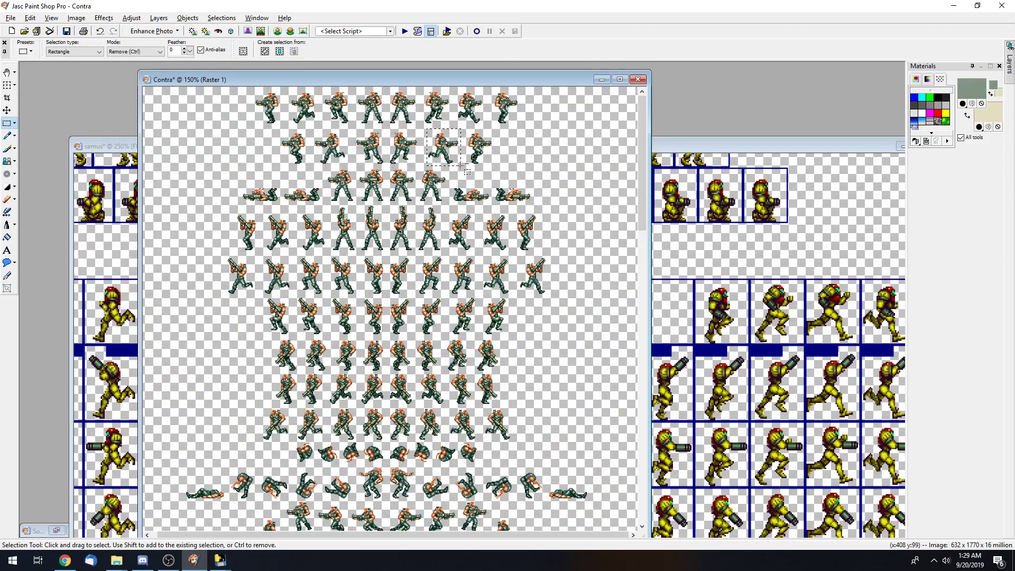
pyautogui.click(710, 144)
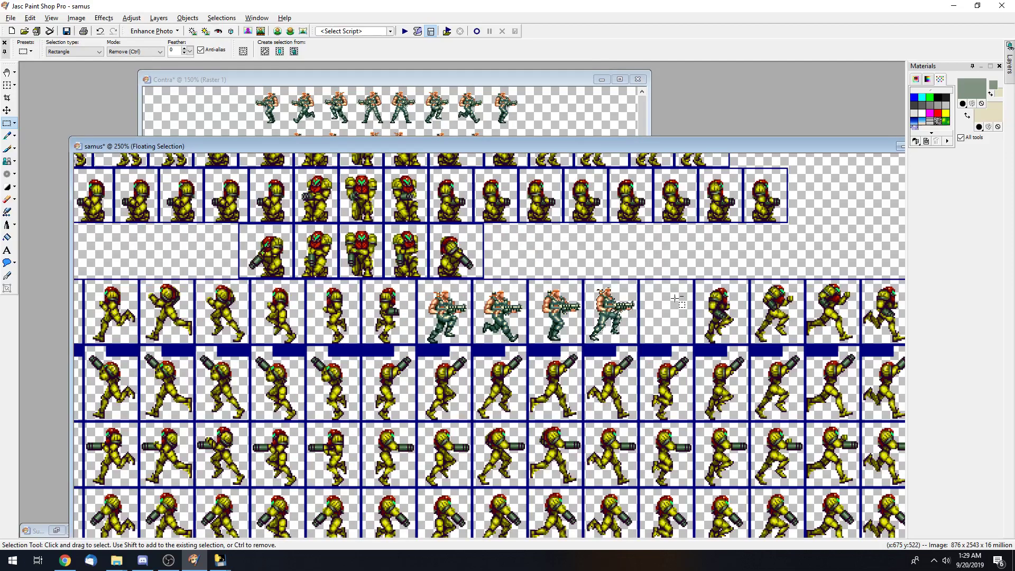
pyautogui.click(668, 317)
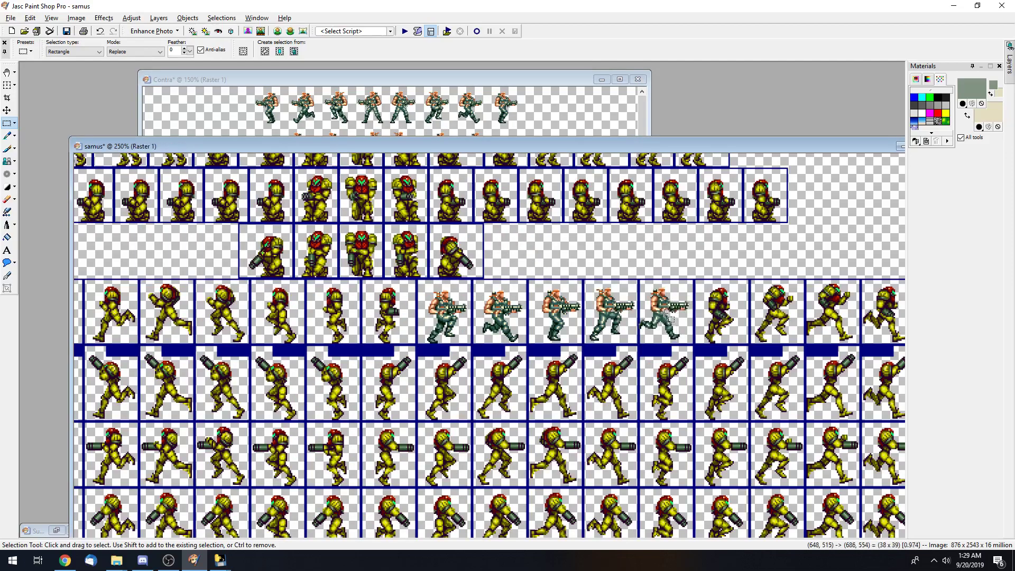
pyautogui.click(680, 252)
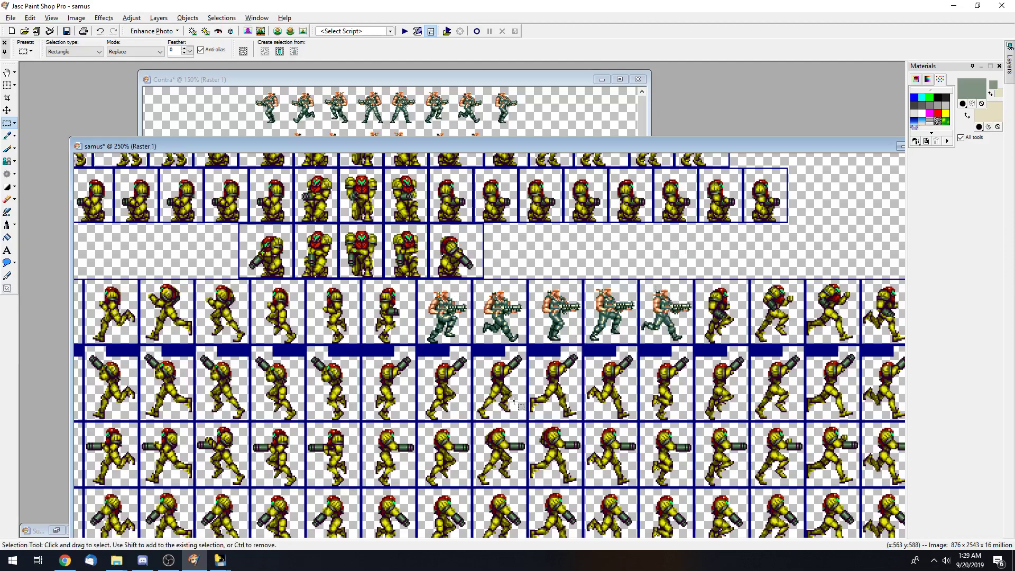
pyautogui.moveTo(548, 149); pyautogui.dragTo(499, 78)
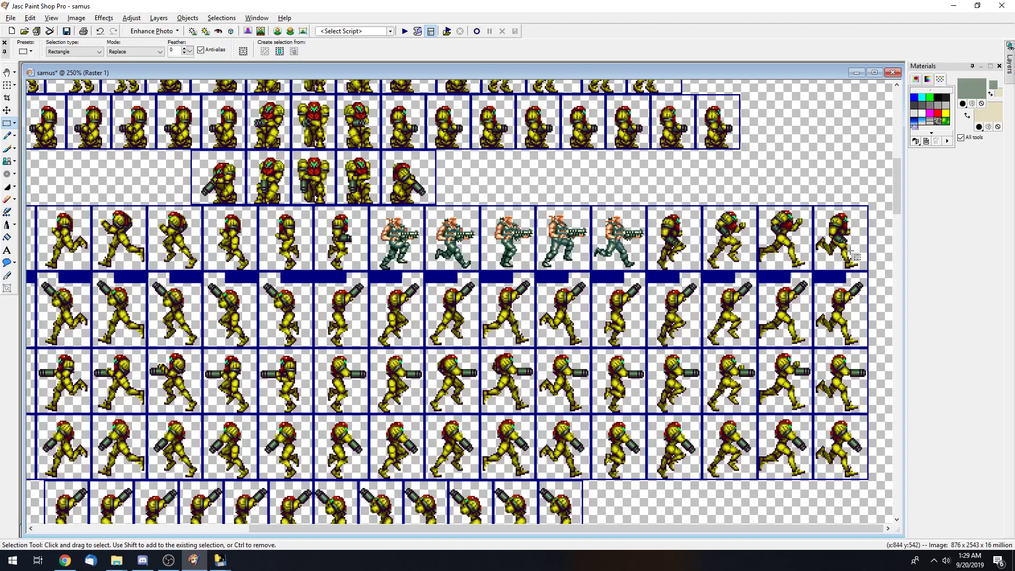
pyautogui.moveTo(625, 72); pyautogui.dragTo(572, 72)
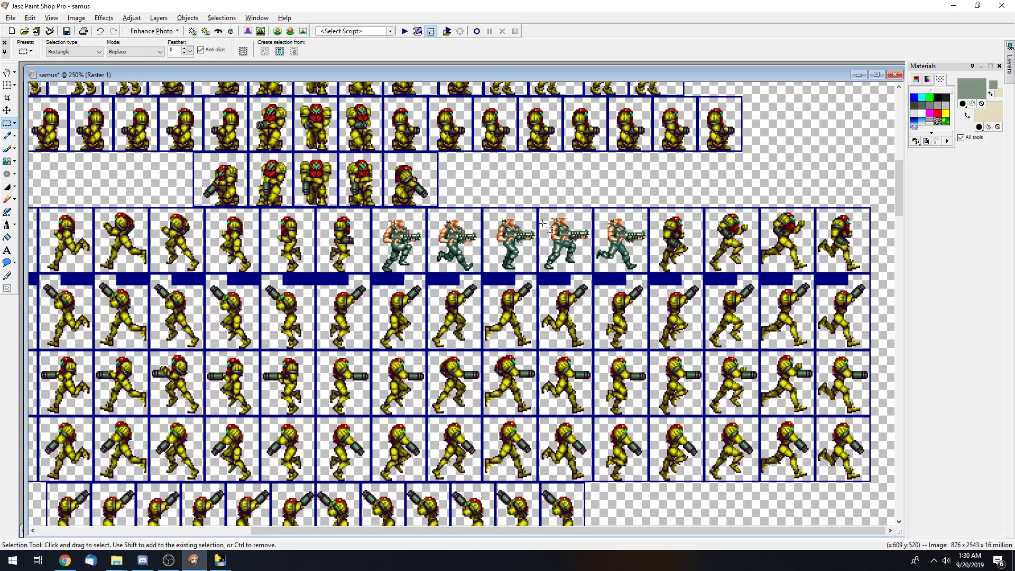
pyautogui.moveTo(564, 75); pyautogui.dragTo(560, 73)
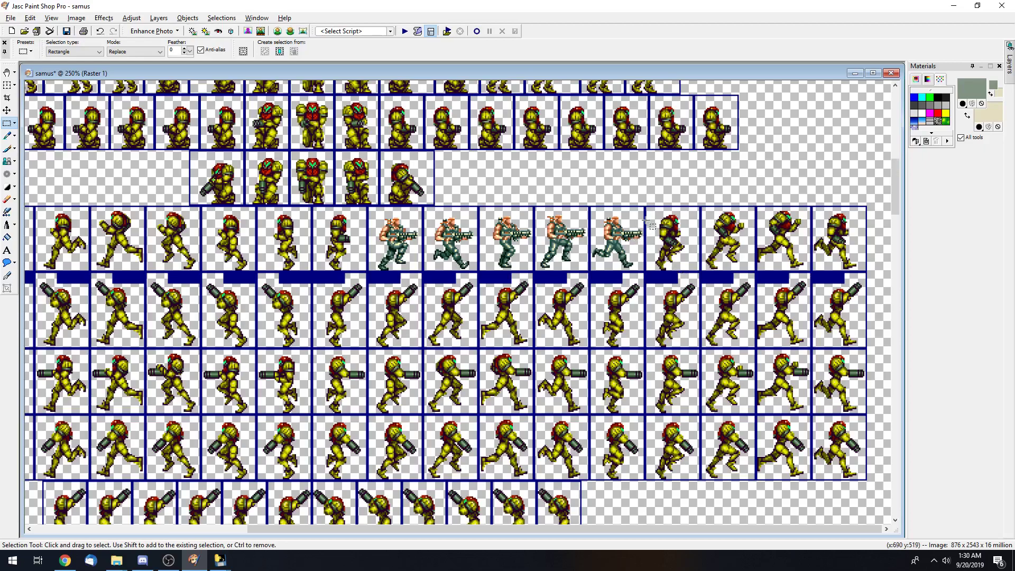
pyautogui.scroll(2, 896, 181)
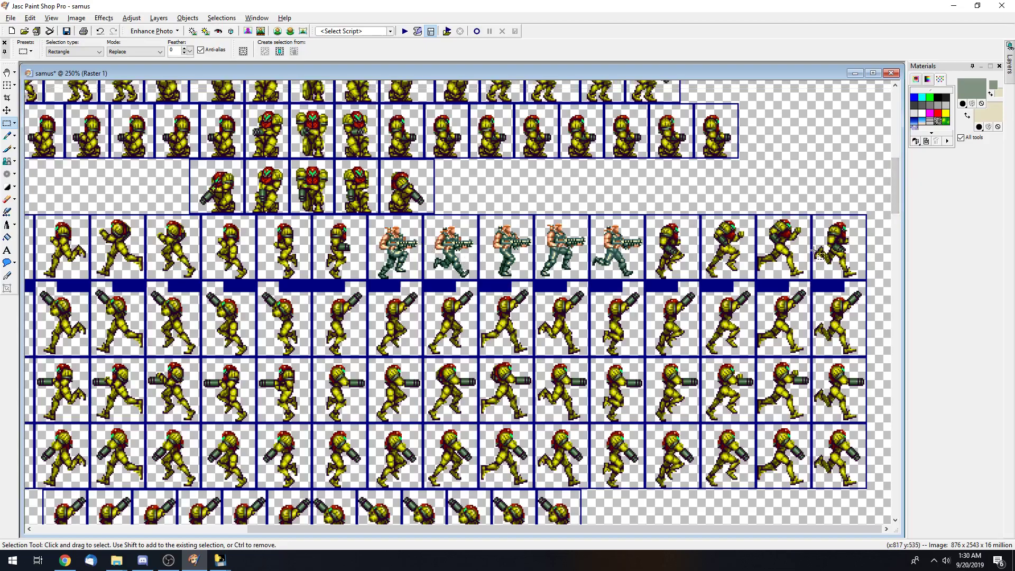
pyautogui.moveTo(896, 170); pyautogui.dragTo(896, 333)
pyautogui.moveTo(897, 297); pyautogui.dragTo(880, 169)
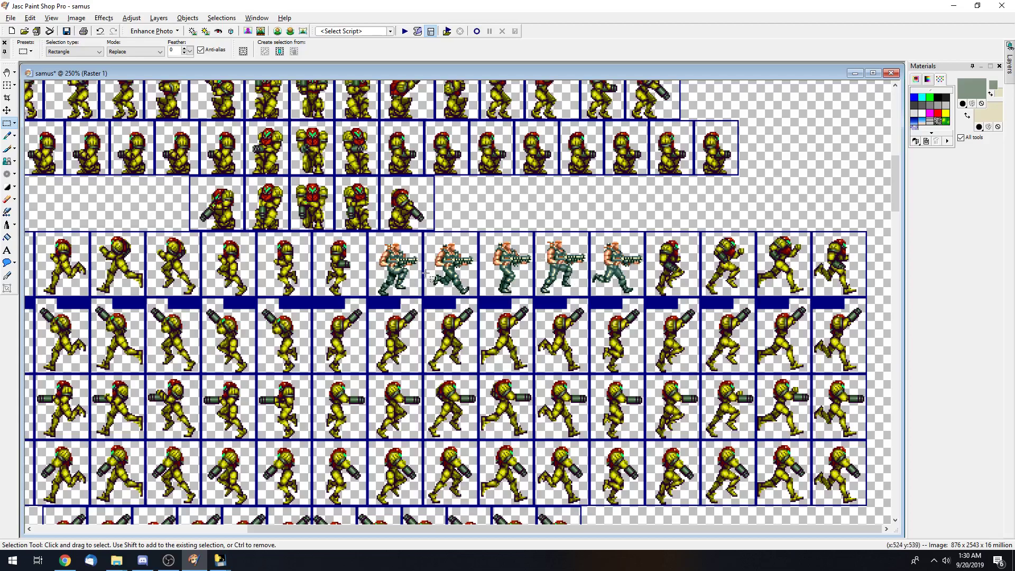
# - Select the sixth gun-lowered soldier in the Contra row just above the curled somersault poses, and return to the samus sheet
pyautogui.moveTo(602, 75); pyautogui.dragTo(612, 179)
pyautogui.click(543, 79)
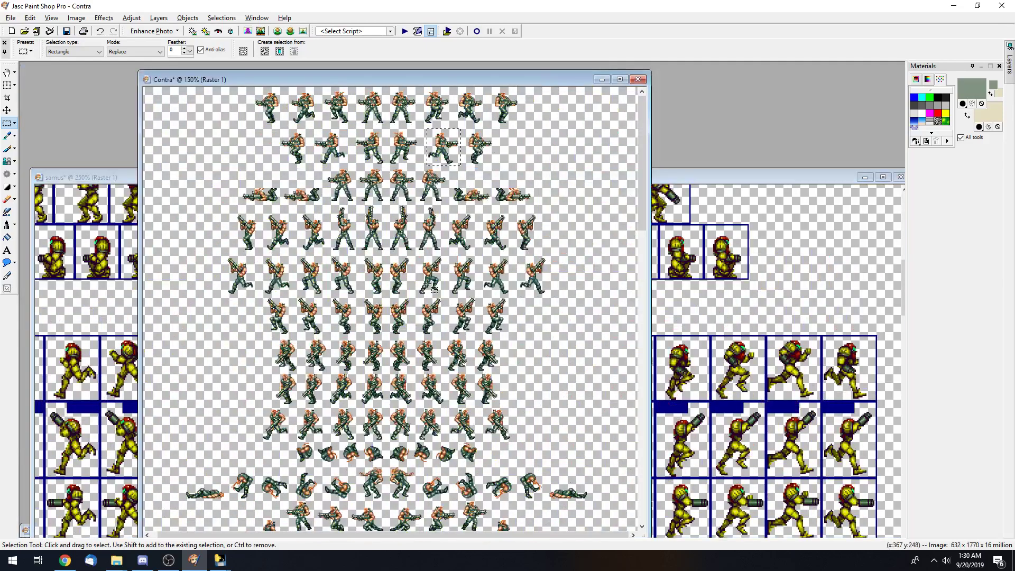
pyautogui.scroll(1, 434, 311)
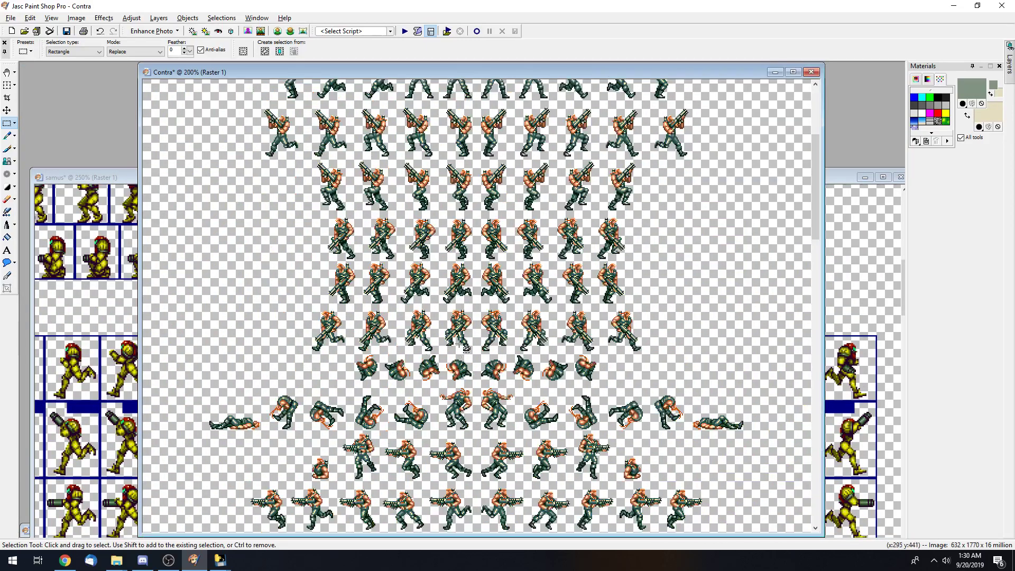
pyautogui.scroll(1, 515, 292)
pyautogui.scroll(1, 516, 293)
pyautogui.moveTo(427, 196); pyautogui.dragTo(504, 287)
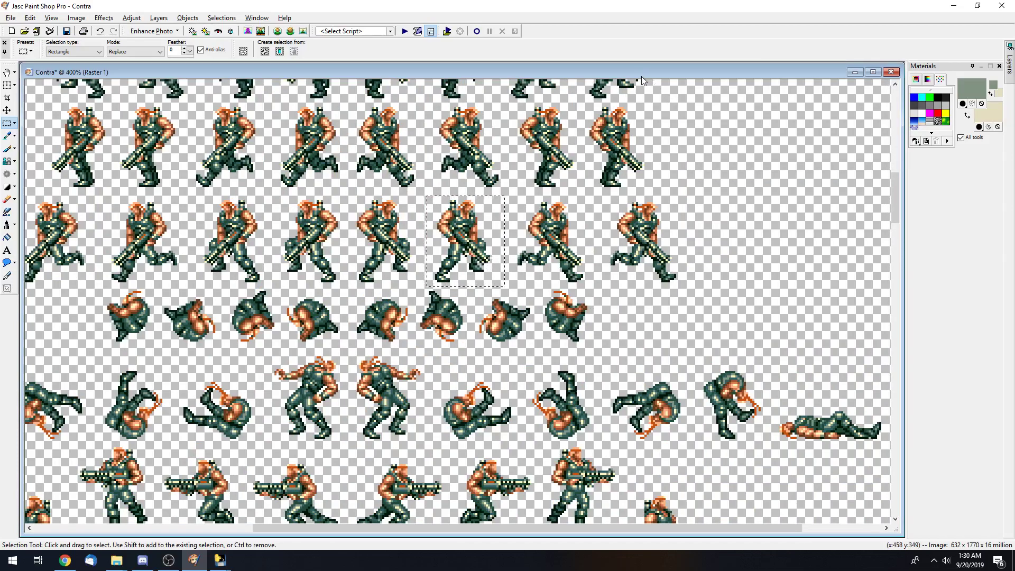
pyautogui.moveTo(642, 75); pyautogui.dragTo(731, 169)
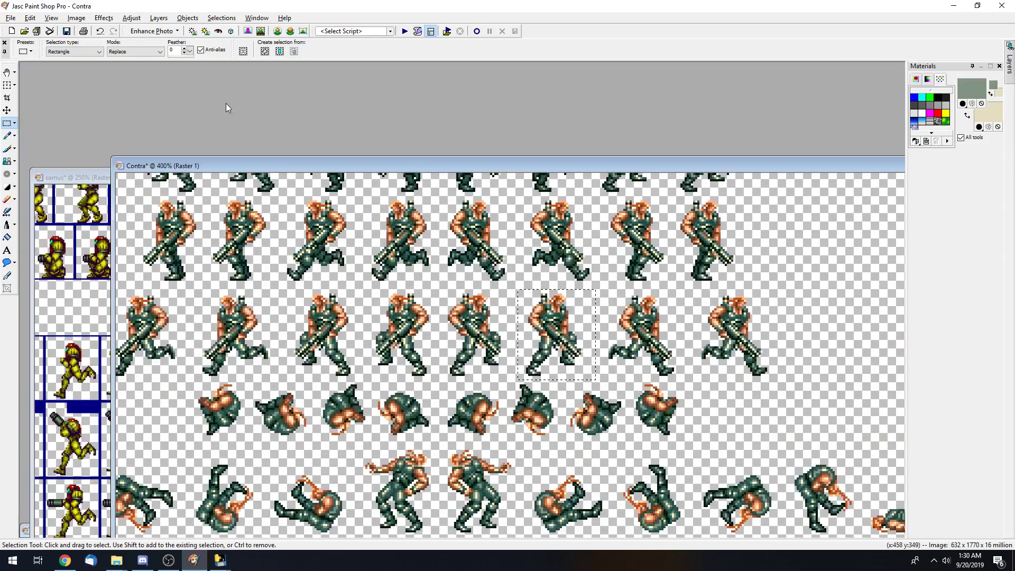
pyautogui.click(91, 177)
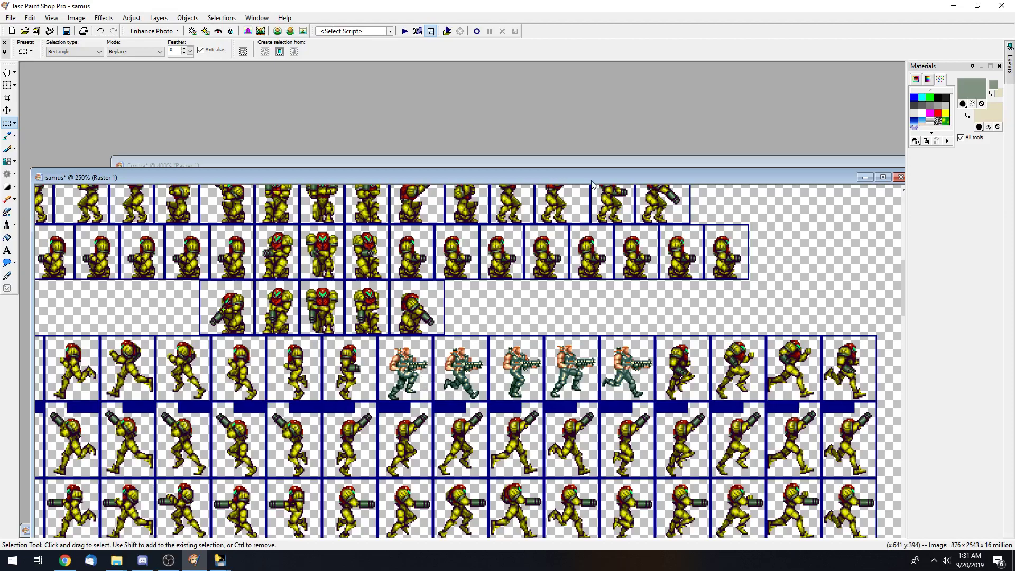
pyautogui.moveTo(591, 181); pyautogui.dragTo(583, 68)
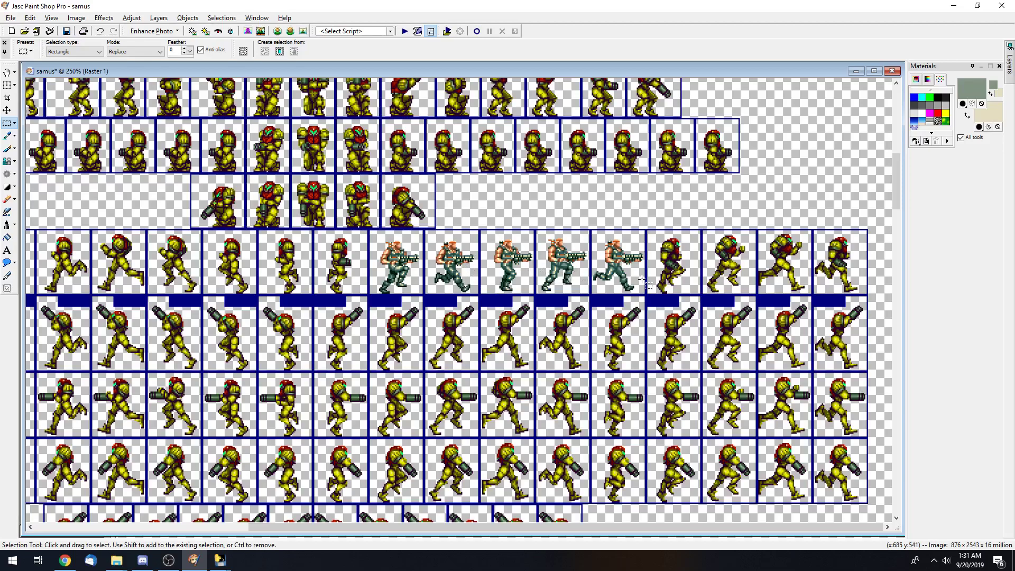
pyautogui.moveTo(893, 168); pyautogui.dragTo(896, 170)
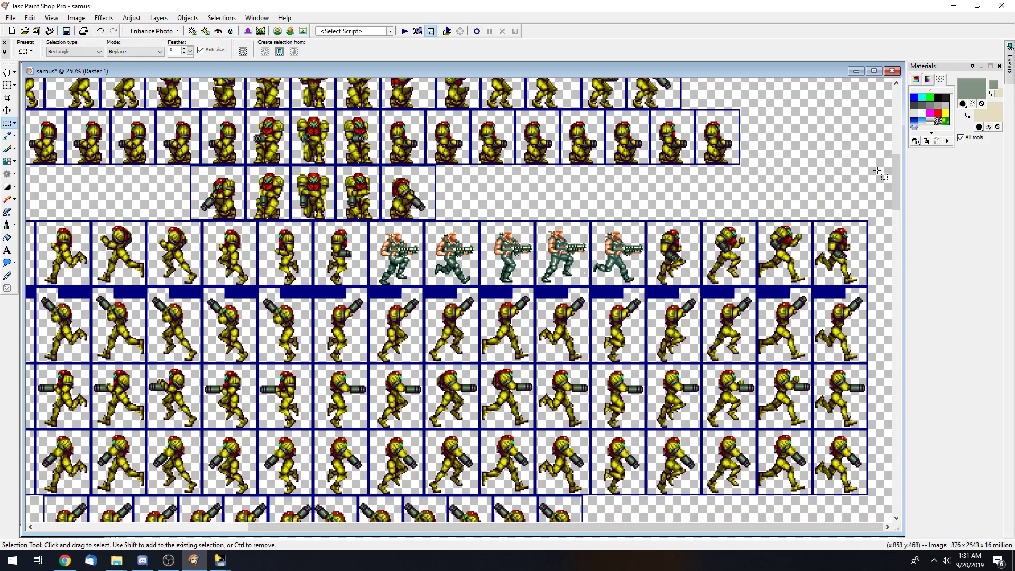
# - Look over the samus sheet from the palette block at its start down to the running row with the pasted soldiers
pyautogui.moveTo(896, 172); pyautogui.dragTo(898, 151)
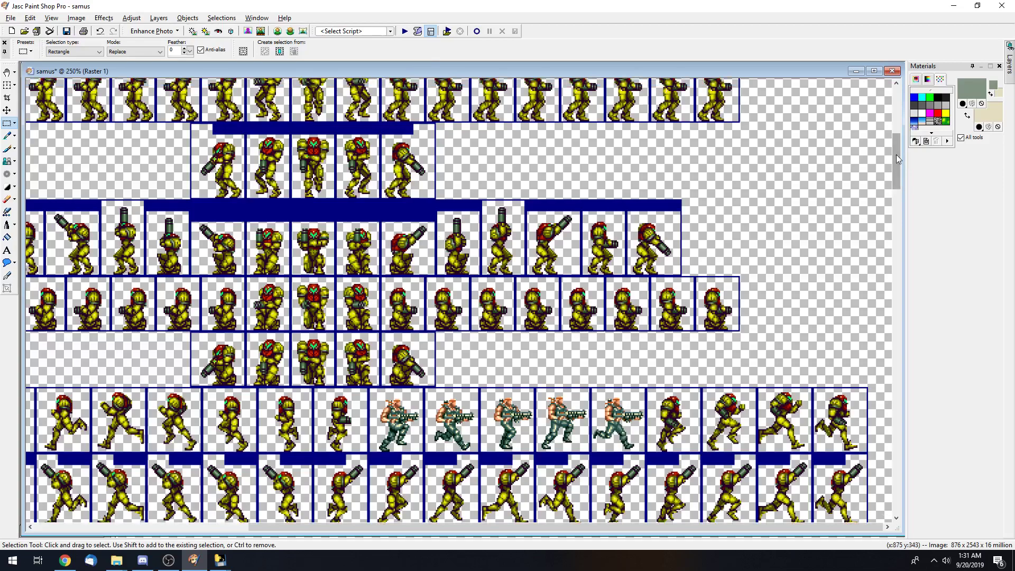
pyautogui.scroll(5, 888, 153)
pyautogui.scroll(2, 880, 153)
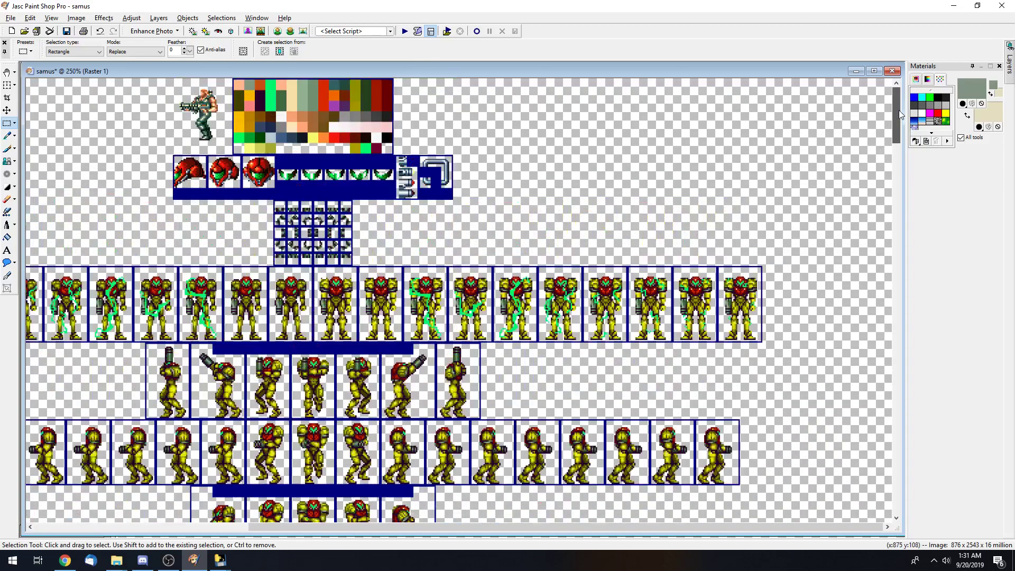
pyautogui.moveTo(898, 110); pyautogui.dragTo(885, 192)
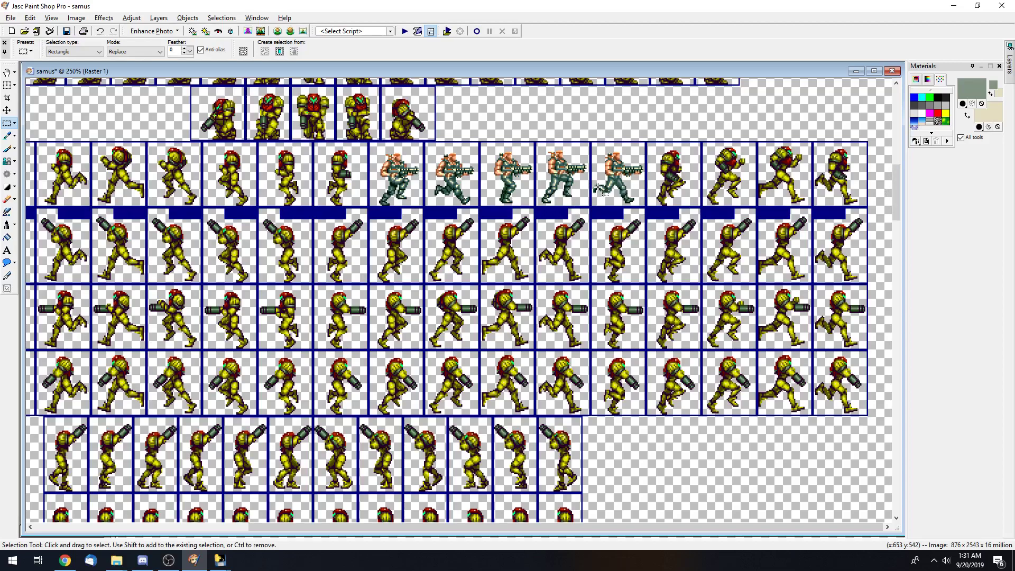
pyautogui.moveTo(894, 176); pyautogui.dragTo(895, 101)
pyautogui.moveTo(575, 527); pyautogui.dragTo(415, 525)
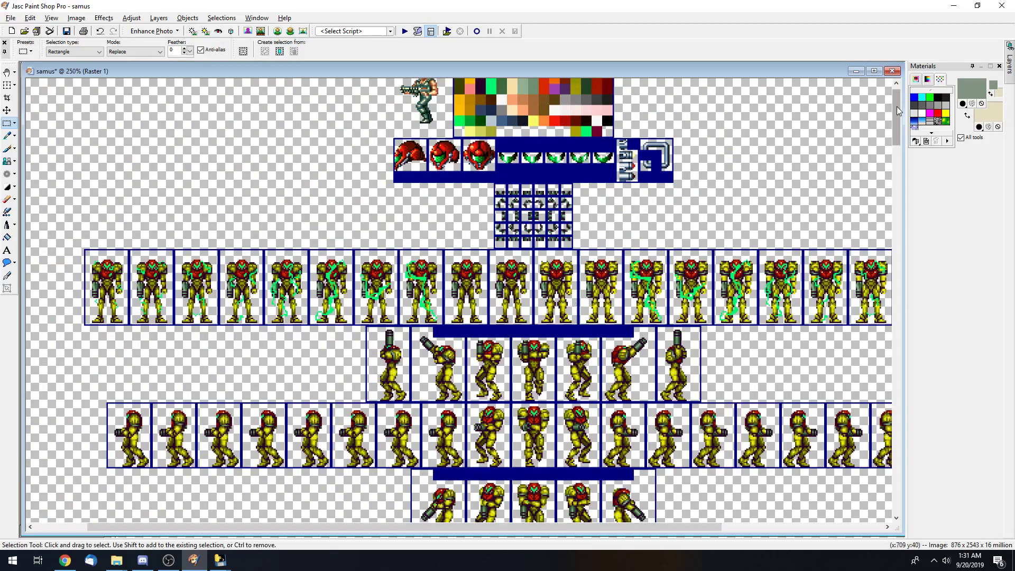
pyautogui.moveTo(896, 106); pyautogui.dragTo(897, 141)
pyautogui.moveTo(515, 527); pyautogui.dragTo(676, 533)
pyautogui.moveTo(895, 138); pyautogui.dragTo(895, 167)
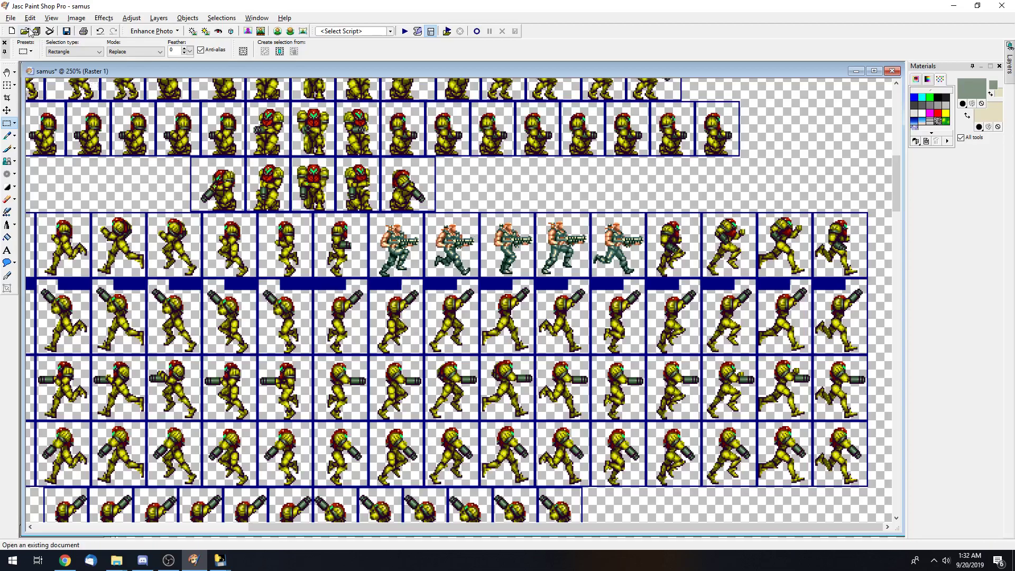
# - Save the edited samus sheet as demo.png in the sheets folder, replacing the existing file
pyautogui.click(10, 18)
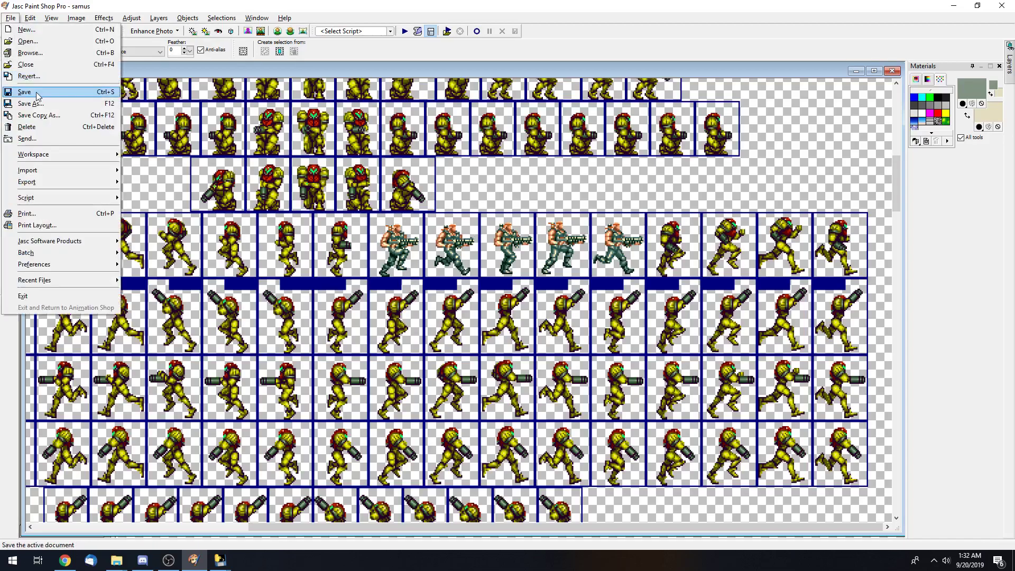
pyautogui.click(36, 104)
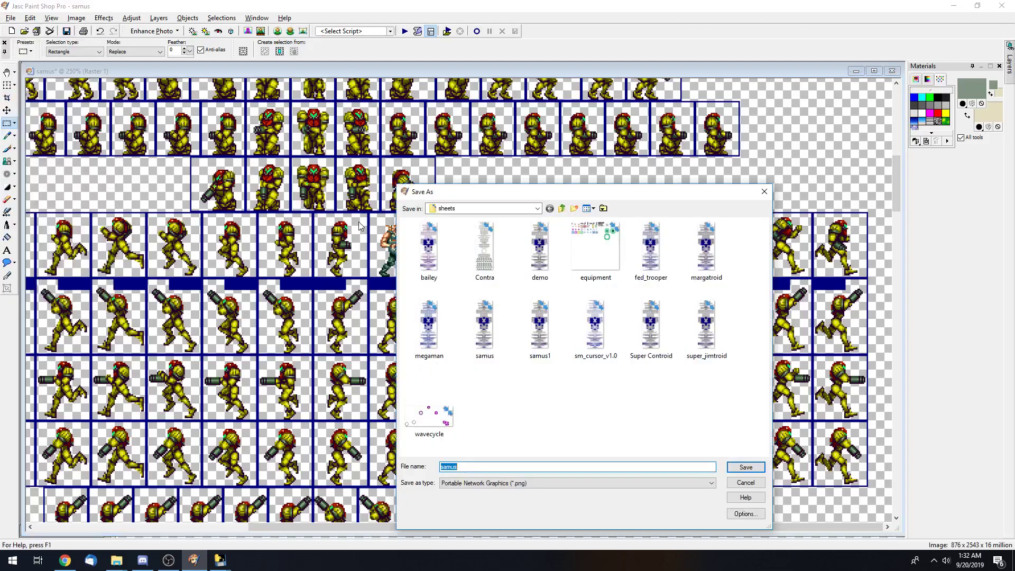
pyautogui.click(554, 256)
pyautogui.click(745, 467)
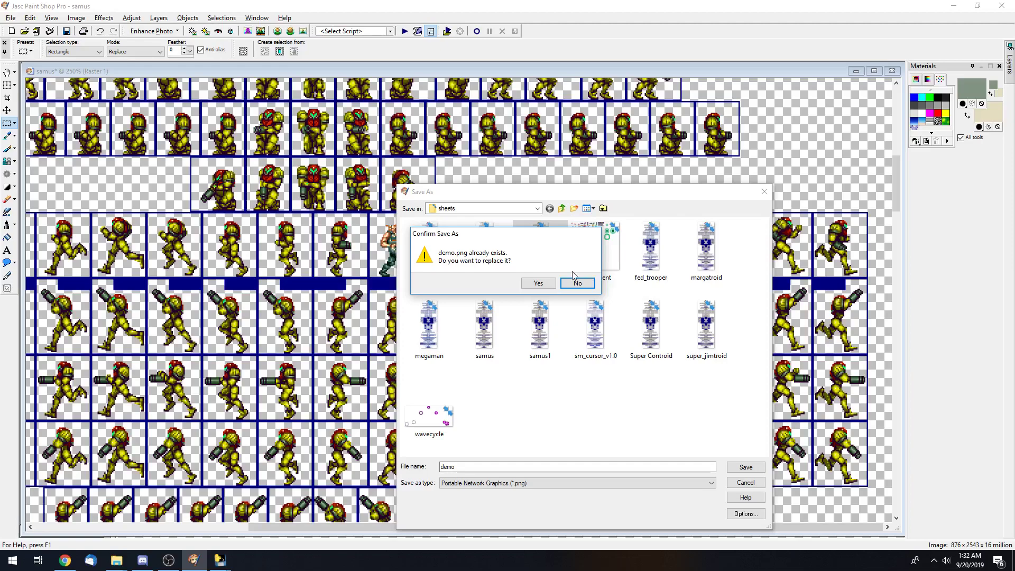
pyautogui.click(538, 283)
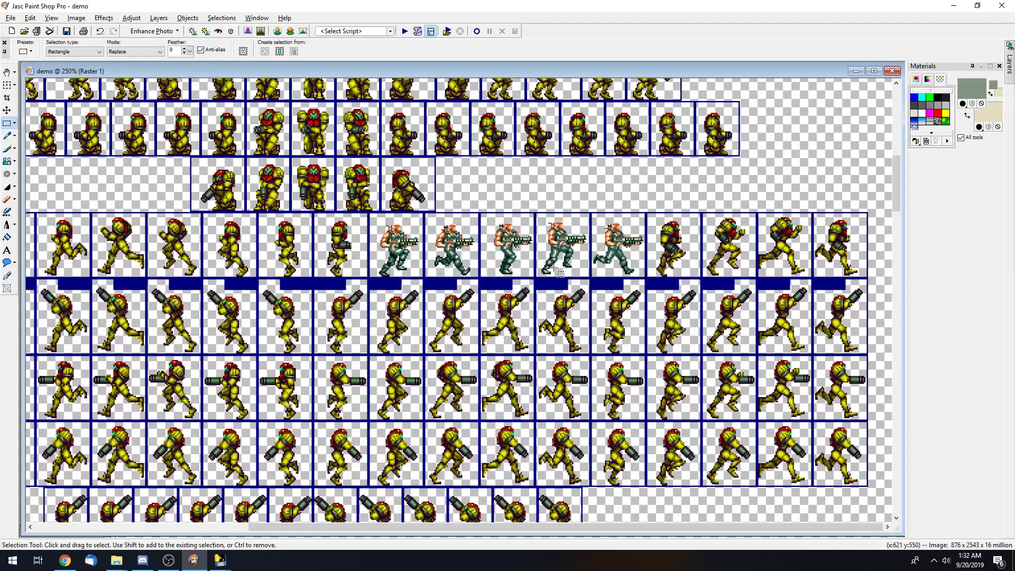
# - Switch to SpriteSomething and open the demo sprite sheet from the samus sheets folder
pyautogui.click(230, 562)
pyautogui.moveTo(502, 94); pyautogui.dragTo(500, 90)
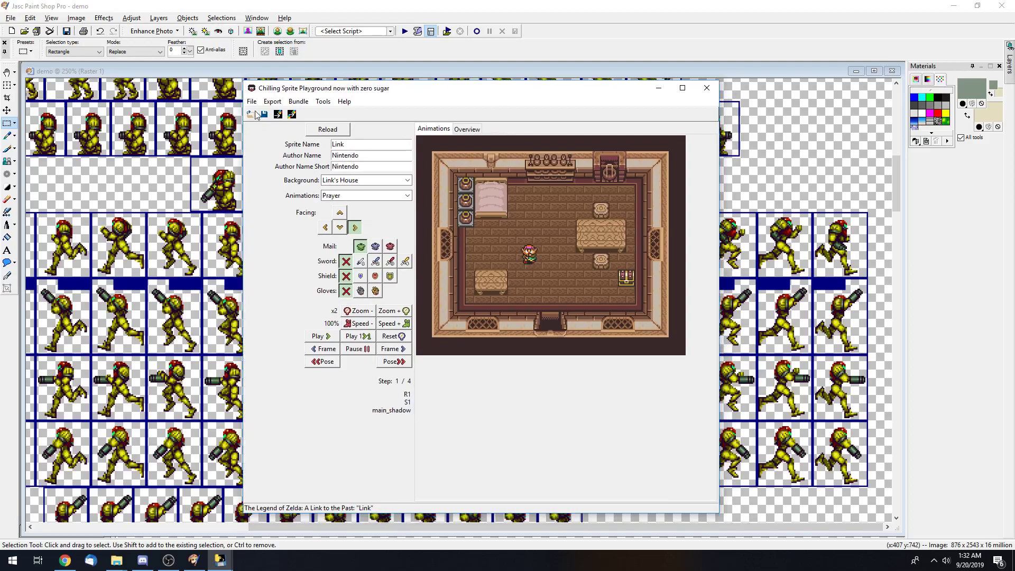
pyautogui.click(250, 115)
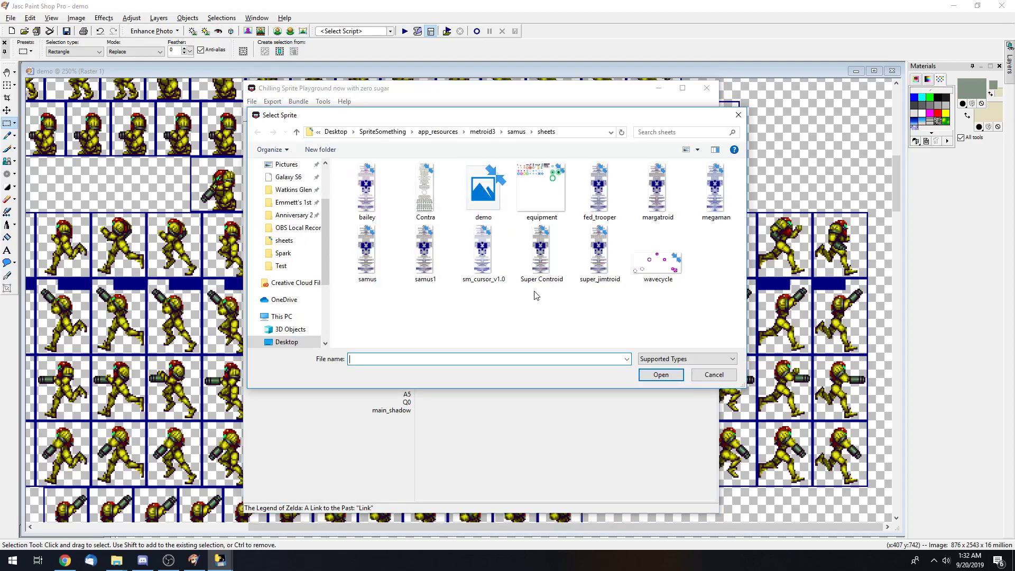
pyautogui.click(486, 192)
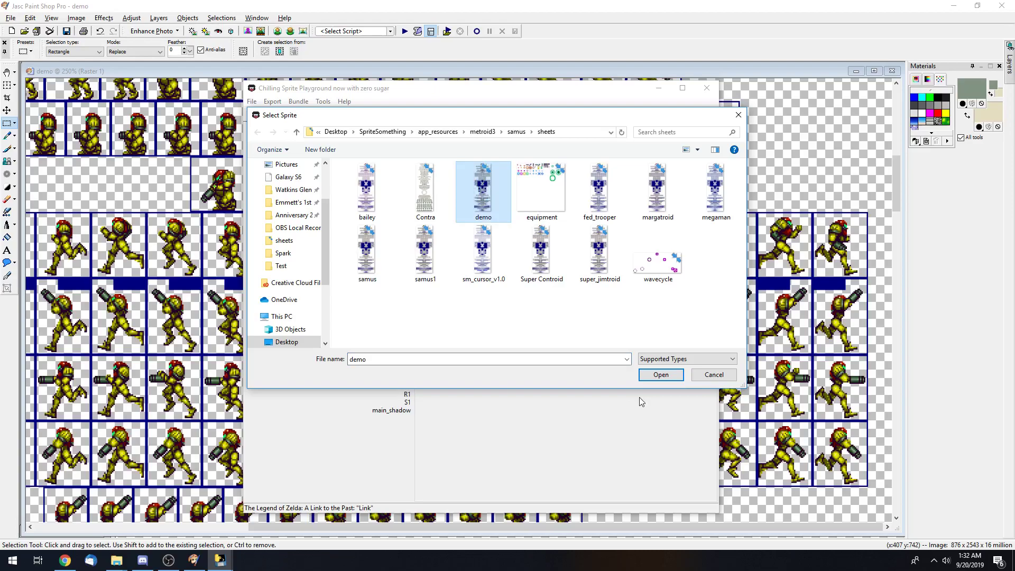
pyautogui.press('Return')
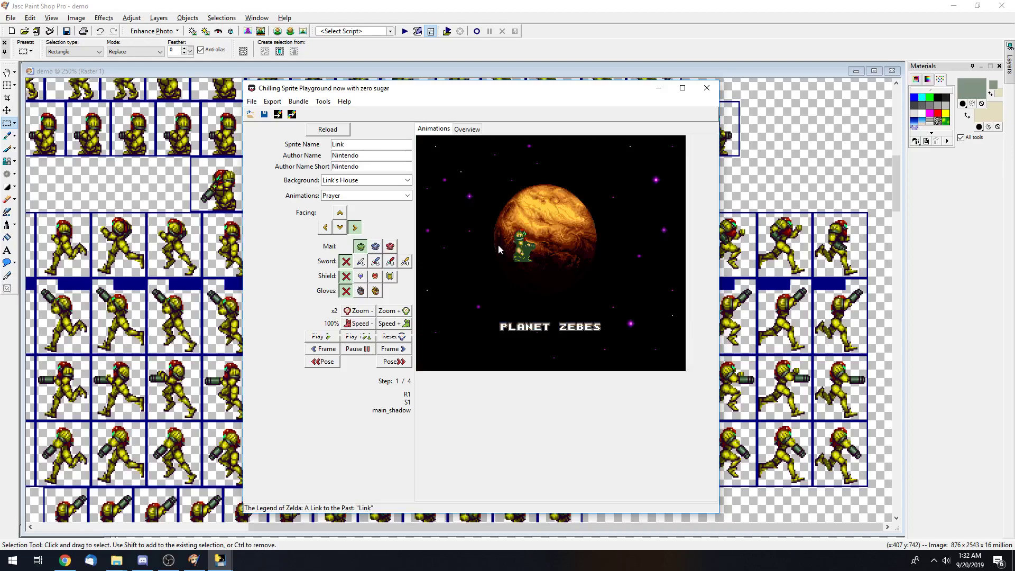
pyautogui.moveTo(550, 92)
pyautogui.mouseDown()
pyautogui.moveTo(538, 89)
pyautogui.moveTo(543, 78)
pyautogui.mouseUp()
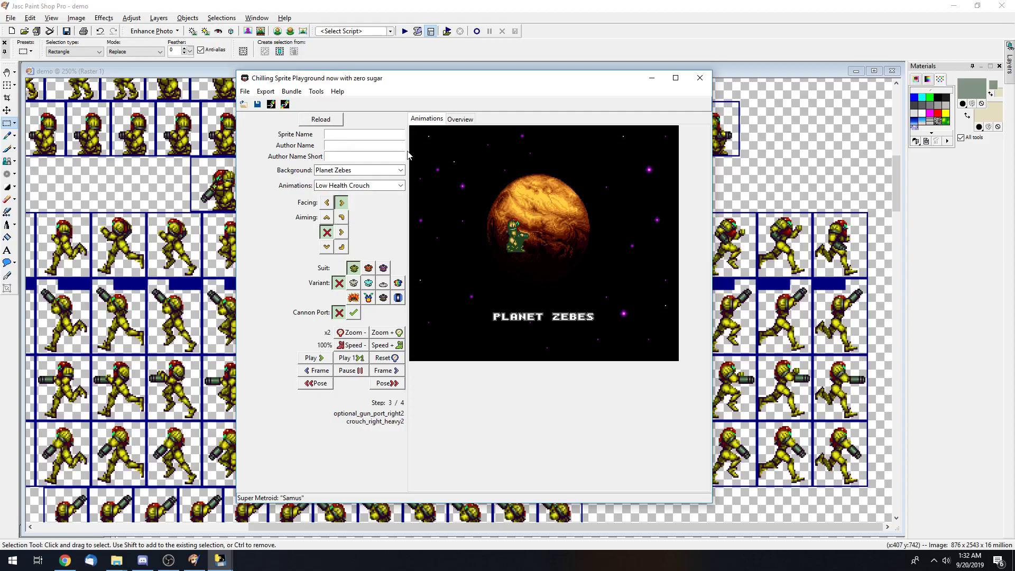
# - Try the Space Colony background behind the sprite and settle on Title Screen
pyautogui.click(401, 170)
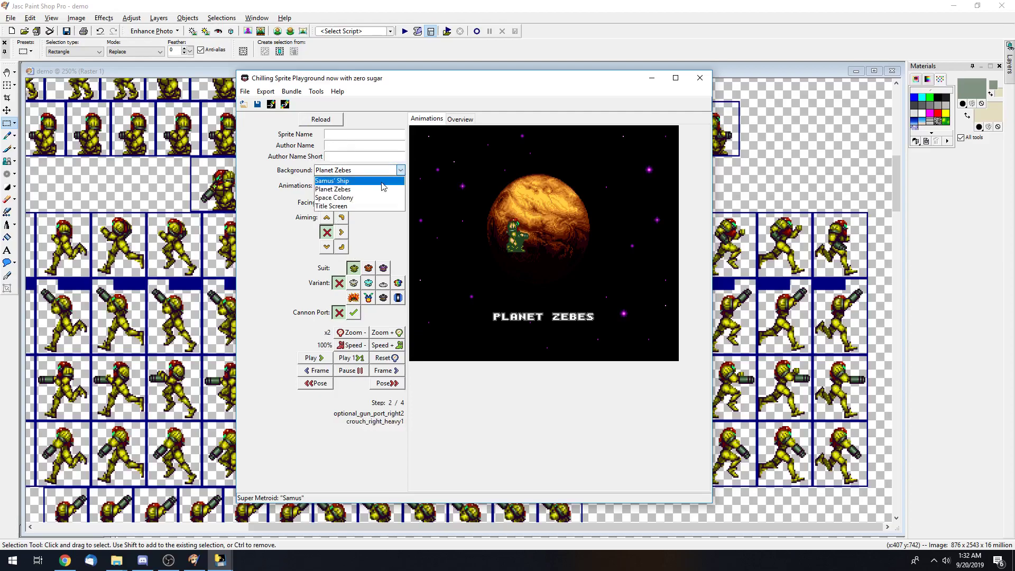
pyautogui.click(334, 197)
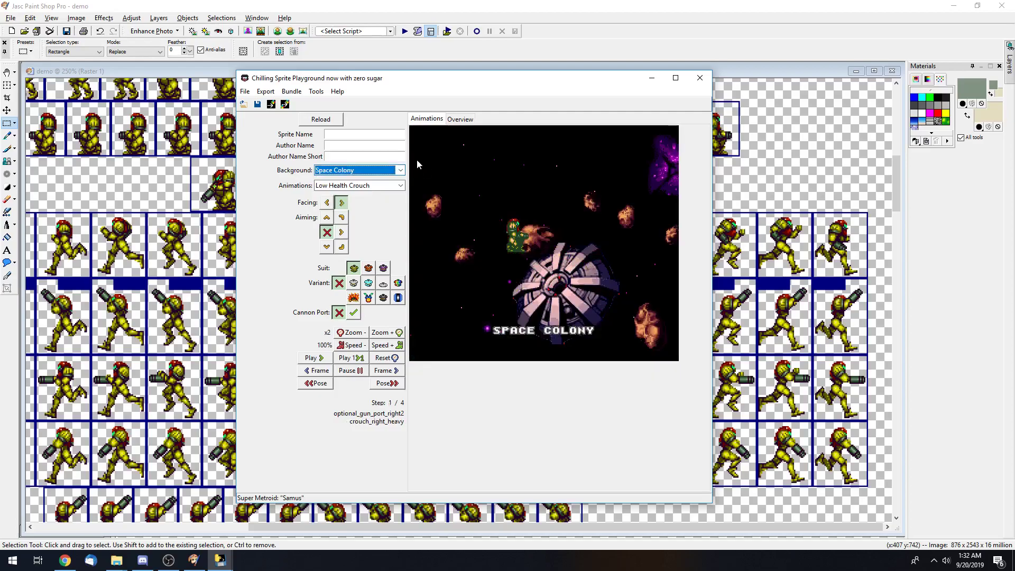
pyautogui.click(400, 170)
pyautogui.click(374, 206)
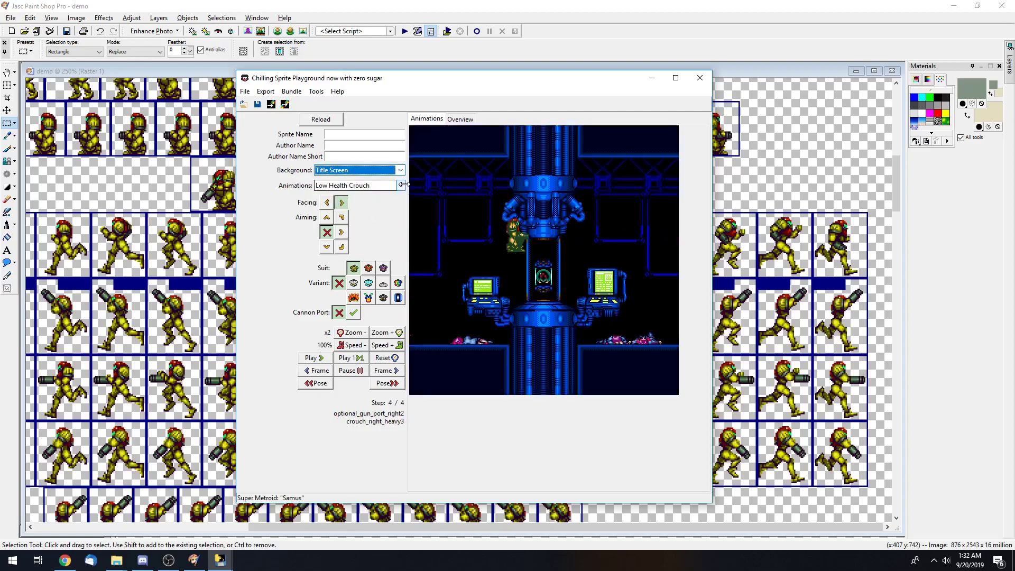
# - Reposition the sprite within the Title Screen scene and zoom the preview to x3.2
pyautogui.click(591, 233)
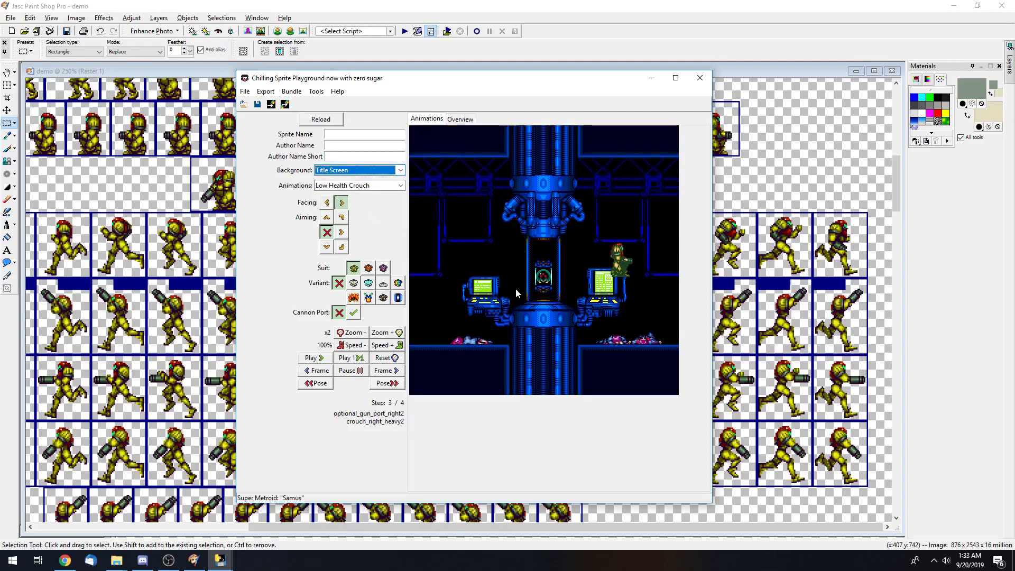
pyautogui.click(467, 365)
pyautogui.click(443, 323)
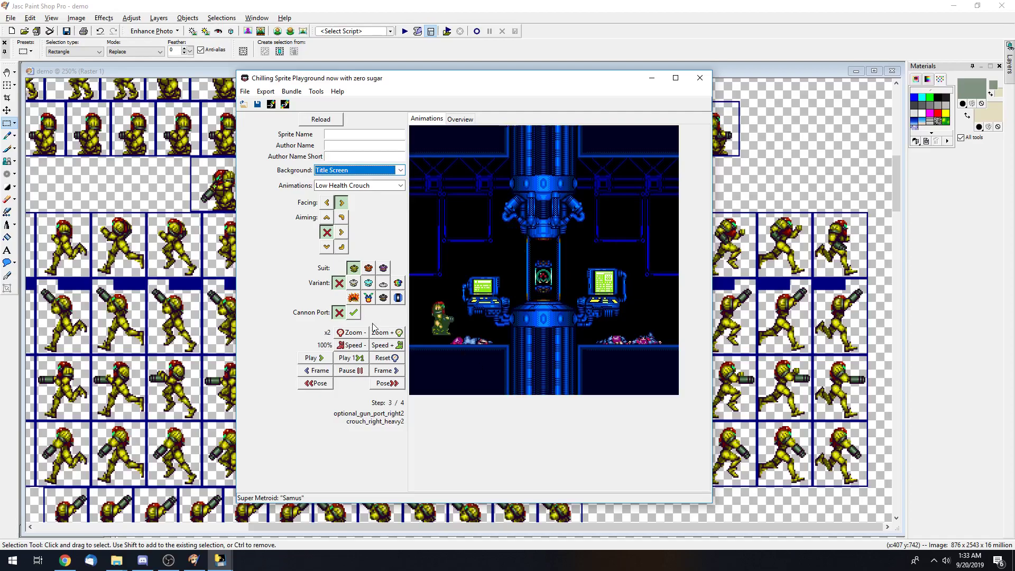
pyautogui.click(390, 334)
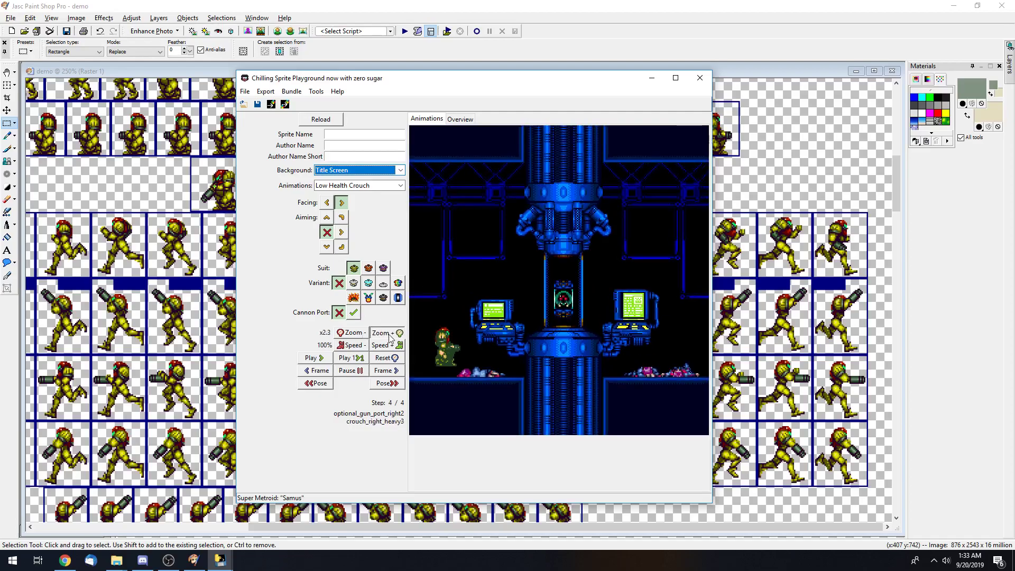
pyautogui.click(390, 334)
pyautogui.click(389, 334)
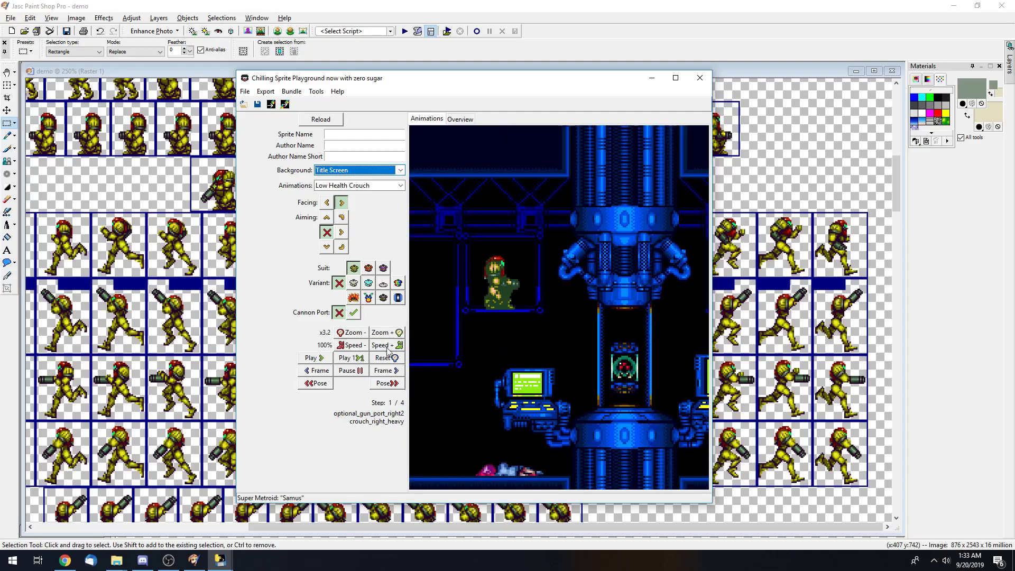
# - Try slower and faster playback speeds for the Low Health Crouch animation
pyautogui.click(355, 347)
pyautogui.click(387, 347)
pyautogui.click(387, 346)
pyautogui.click(386, 346)
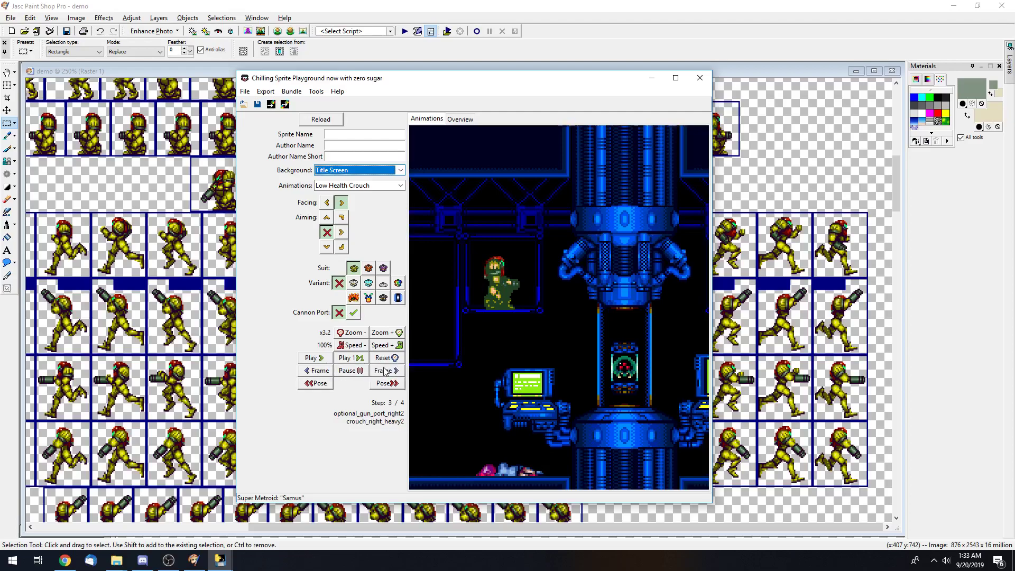
# - Move through the poses and individual frames of the Low Health Crouch animation to examine them
pyautogui.click(317, 385)
pyautogui.click(385, 384)
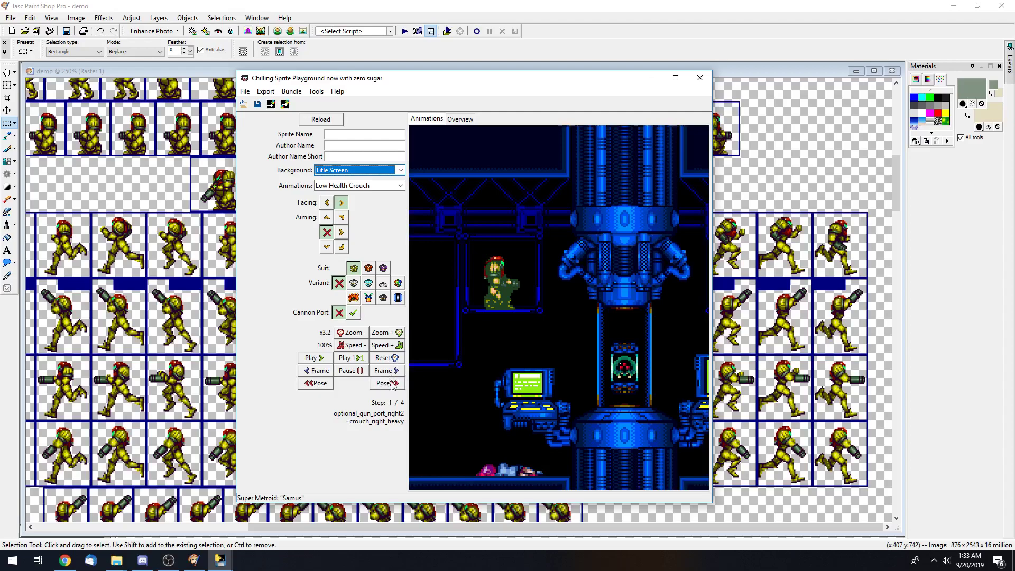
pyautogui.click(393, 386)
pyautogui.click(393, 385)
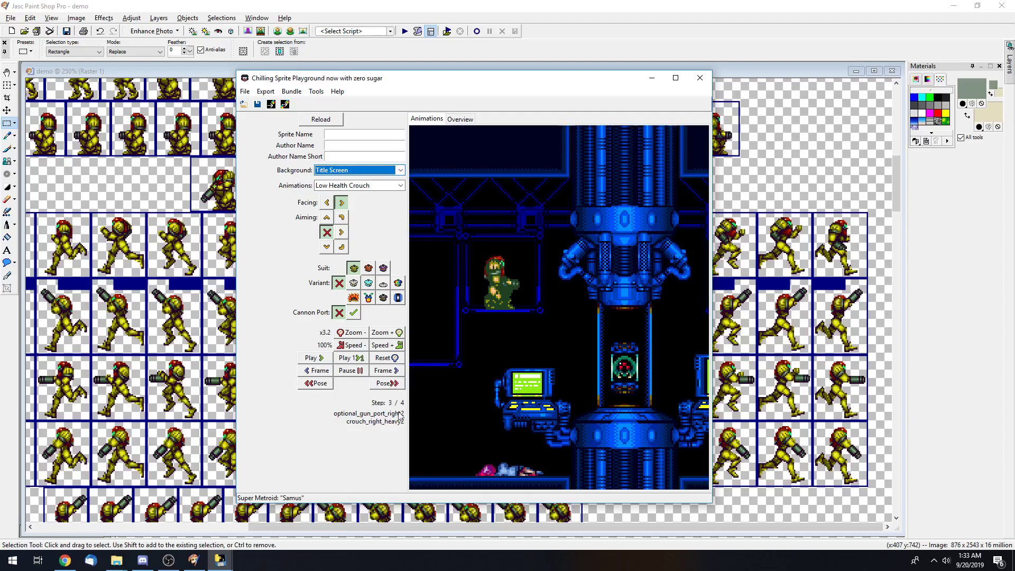
pyautogui.click(388, 375)
pyautogui.click(390, 374)
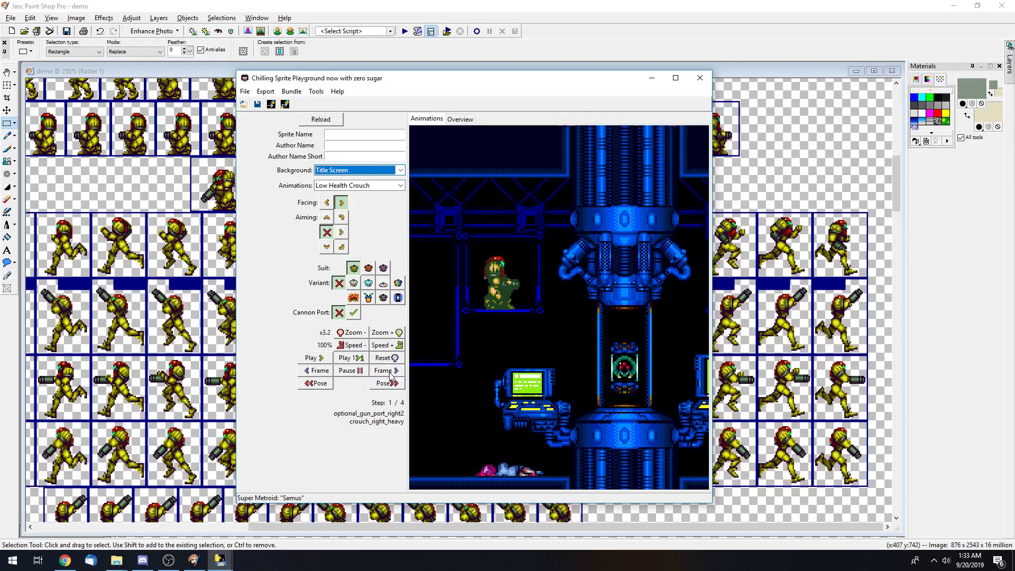
pyautogui.click(391, 374)
pyautogui.click(390, 384)
pyautogui.click(389, 384)
pyautogui.click(390, 383)
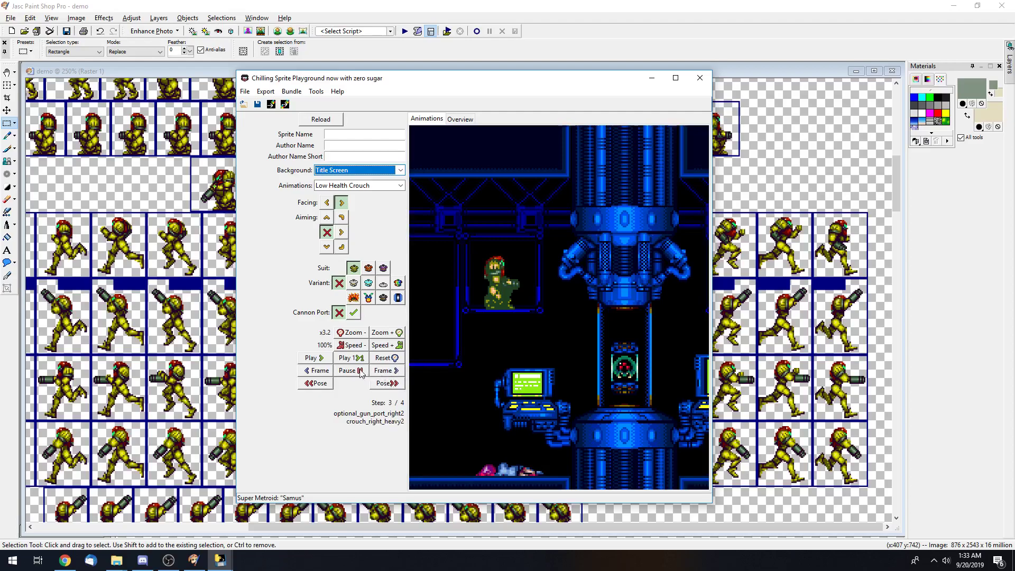
# - Preview the sprite's Run animation, followed by its Moonwalk animation
pyautogui.click(400, 186)
pyautogui.click(406, 236)
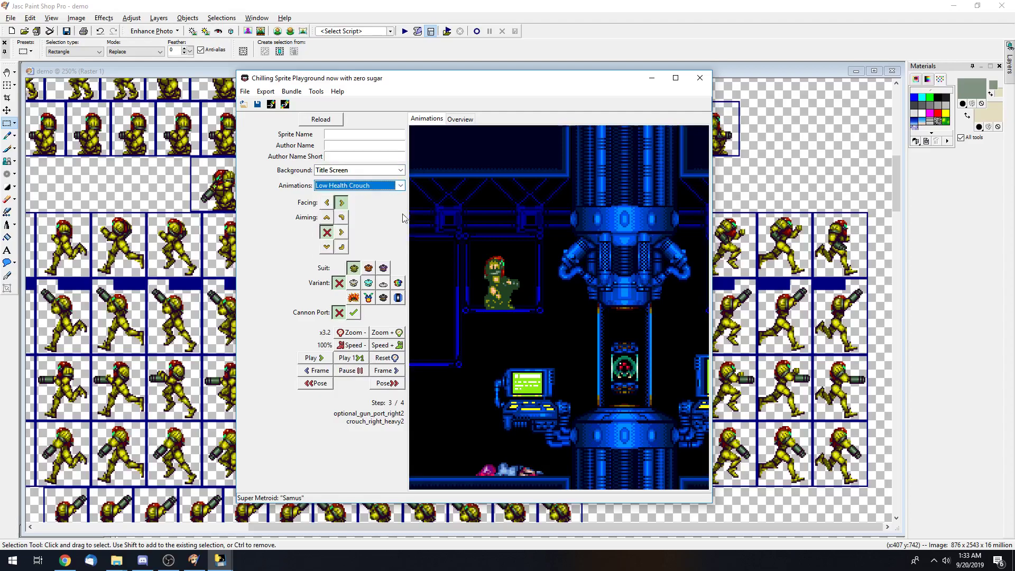
pyautogui.click(401, 185)
pyautogui.scroll(3, 400, 216)
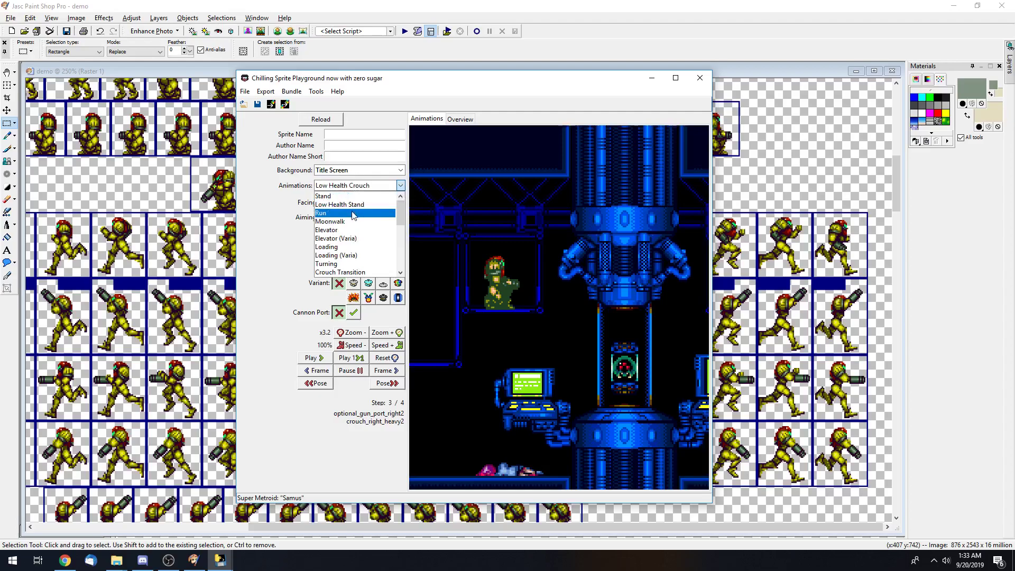
pyautogui.click(402, 212)
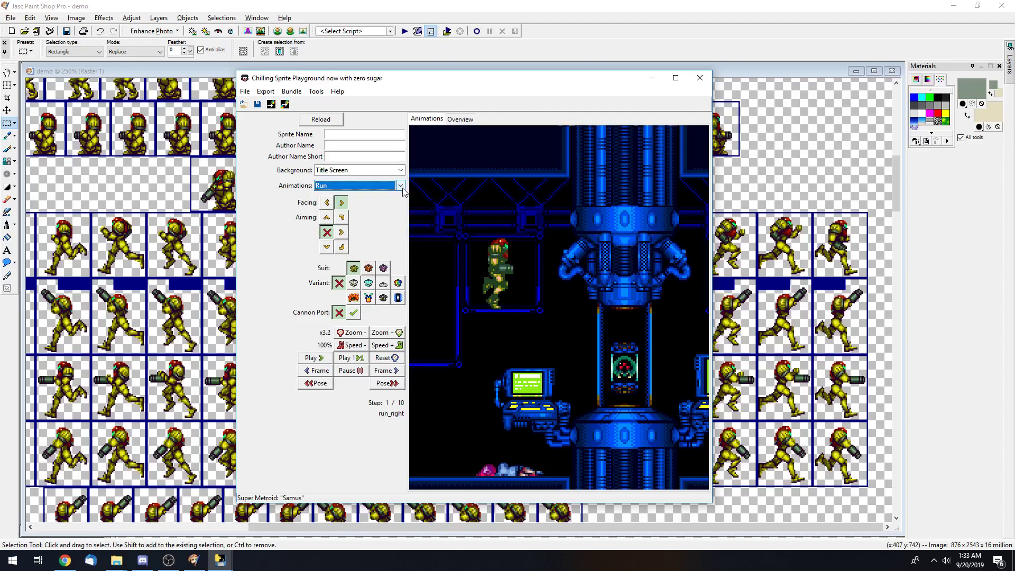
pyautogui.click(400, 186)
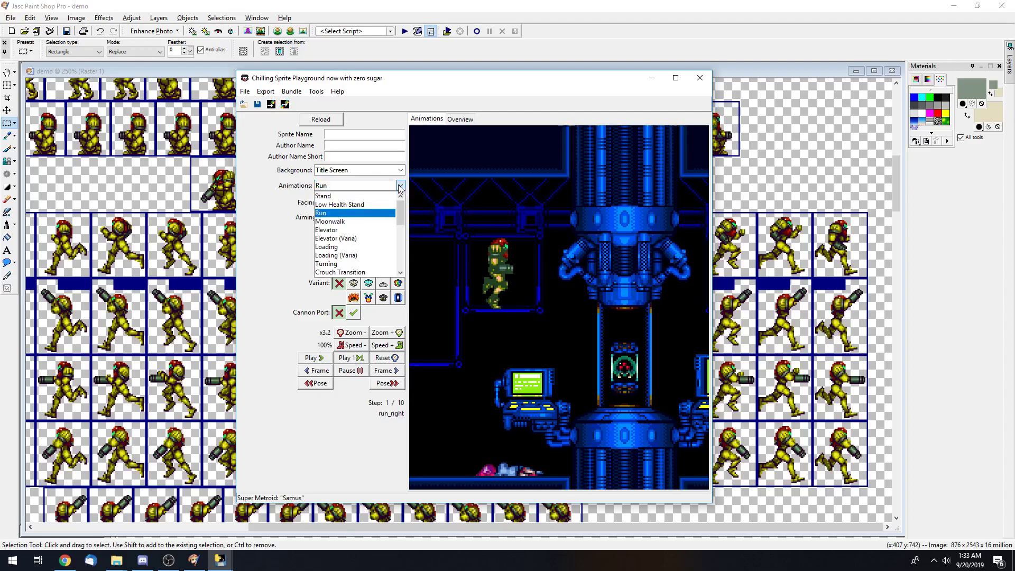
pyautogui.click(354, 221)
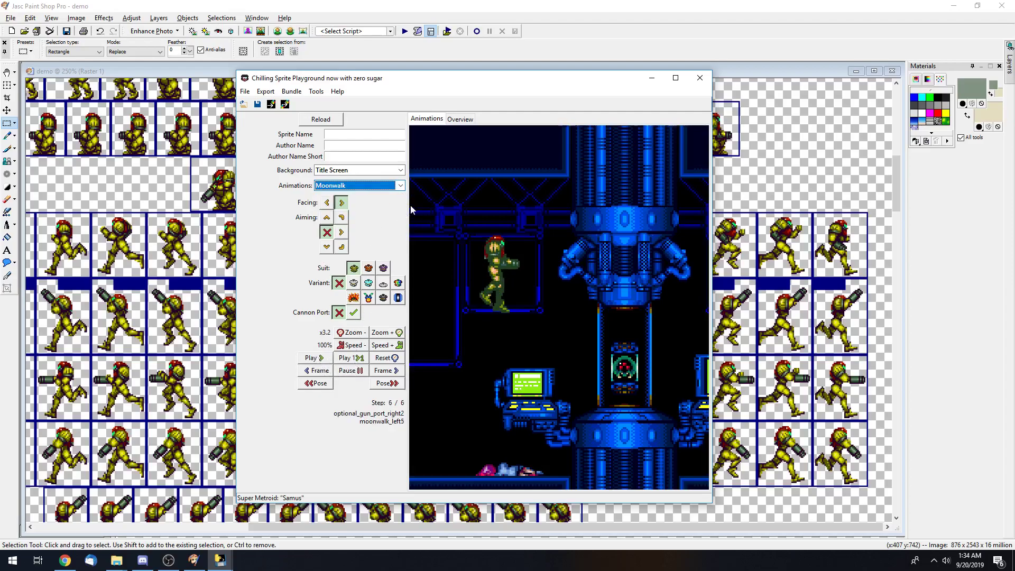
# - Preview the Morphball Moving animation and browse the list of other available animations
pyautogui.click(400, 186)
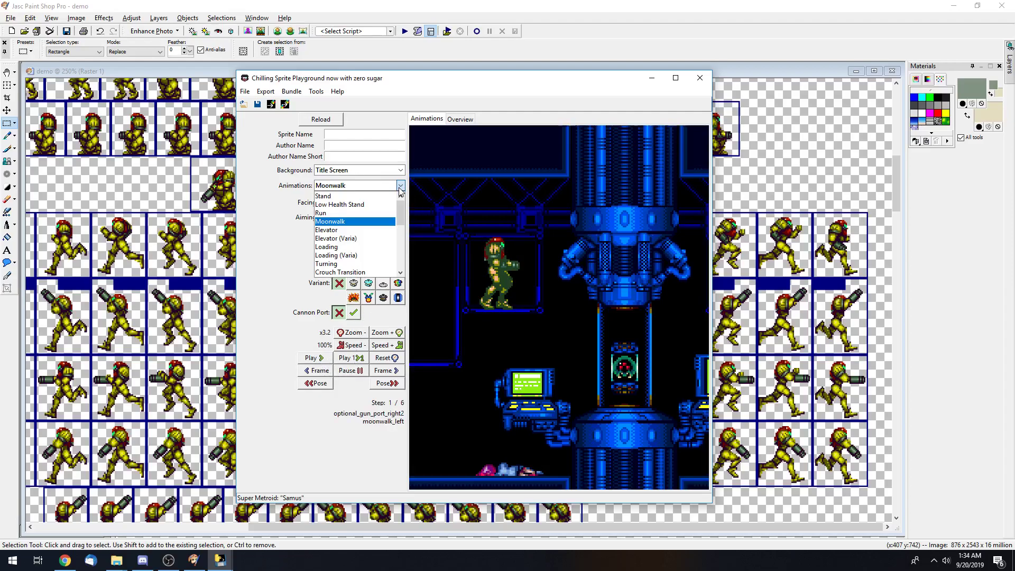
pyautogui.moveTo(403, 211); pyautogui.dragTo(401, 255)
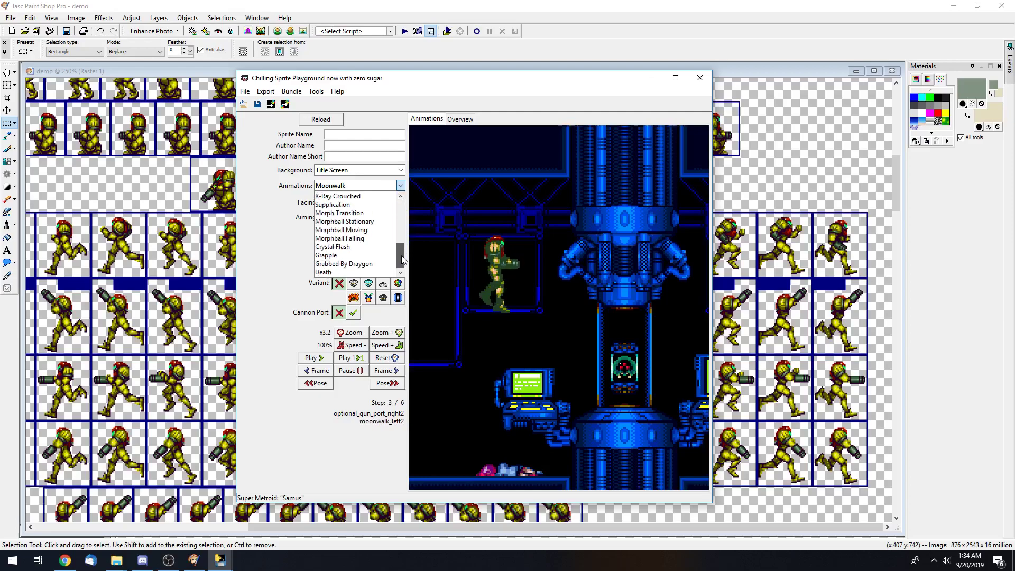
pyautogui.click(365, 252)
pyautogui.click(400, 186)
pyautogui.click(391, 212)
pyautogui.click(400, 185)
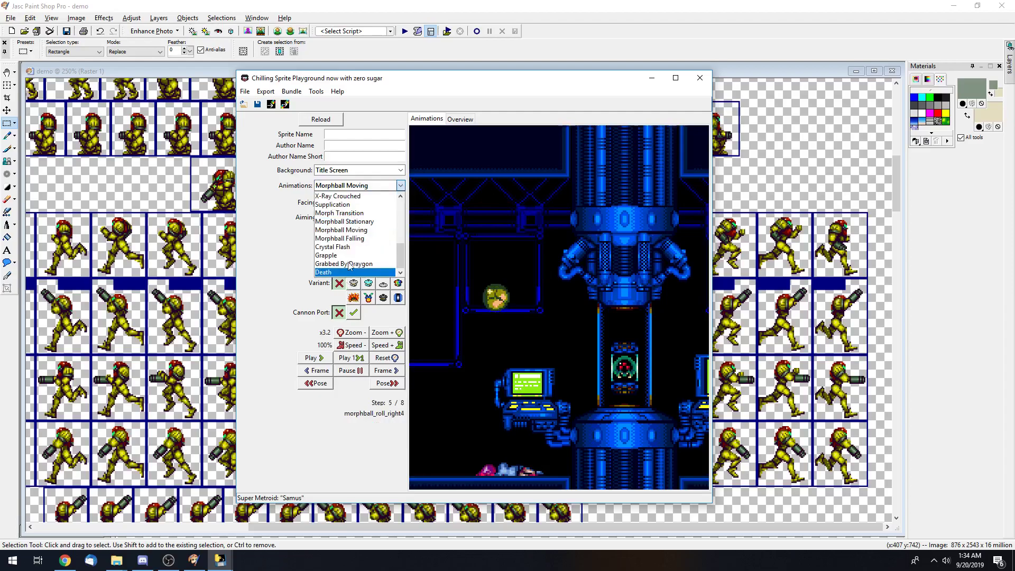
pyautogui.moveTo(402, 255); pyautogui.dragTo(393, 211)
pyautogui.click(512, 276)
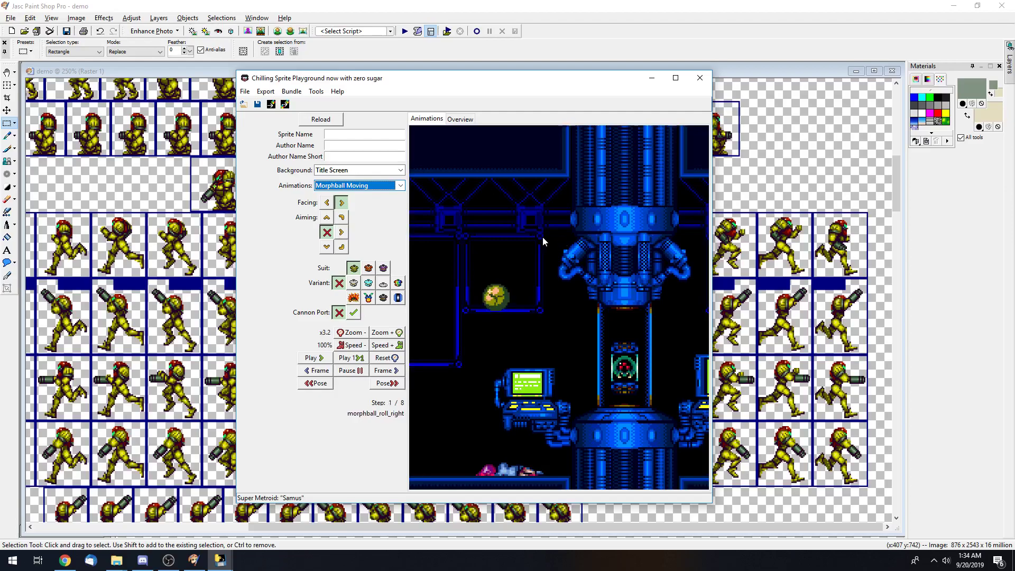
# - Replace the next Samus run frame, just after the Contra frames in the demo sheet, with a pasted Contra running pose and save
pyautogui.click(786, 69)
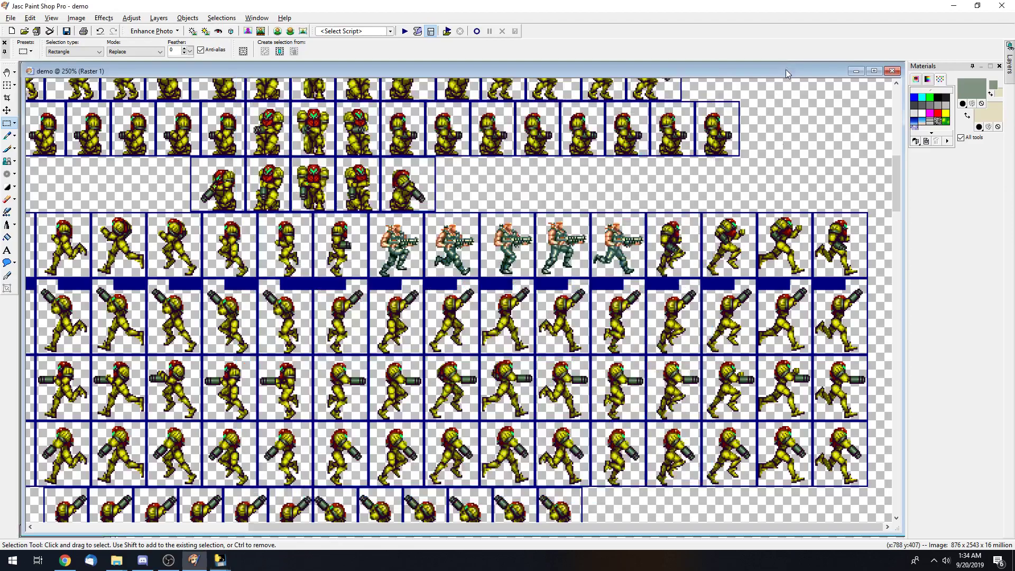
pyautogui.moveTo(650, 217); pyautogui.dragTo(696, 276)
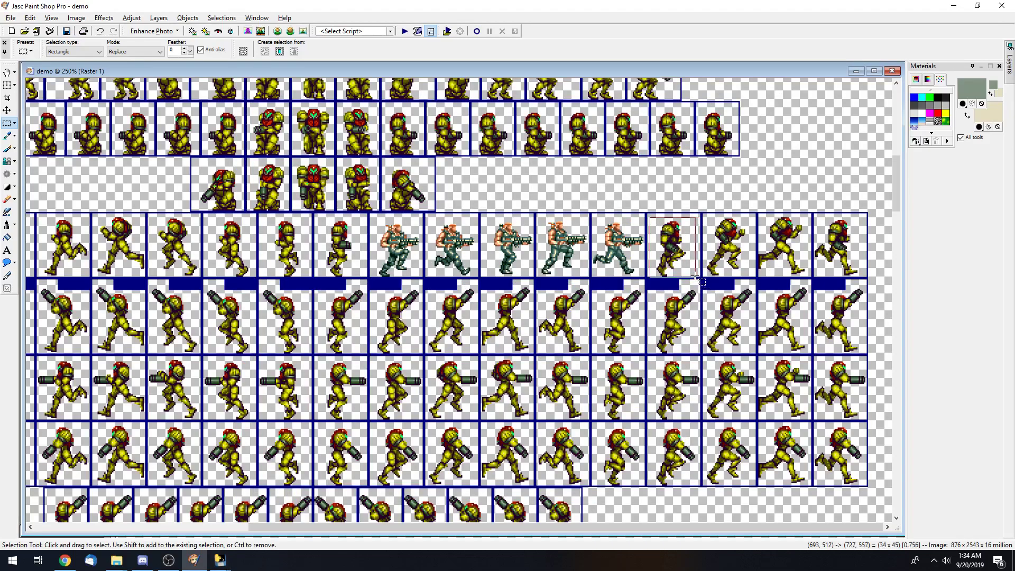
pyautogui.press('Delete')
pyautogui.hotkey('ctrl', 'e')
pyautogui.moveTo(673, 251); pyautogui.dragTo(672, 248)
pyautogui.click(629, 201)
pyautogui.hotkey('ctrl', 's')
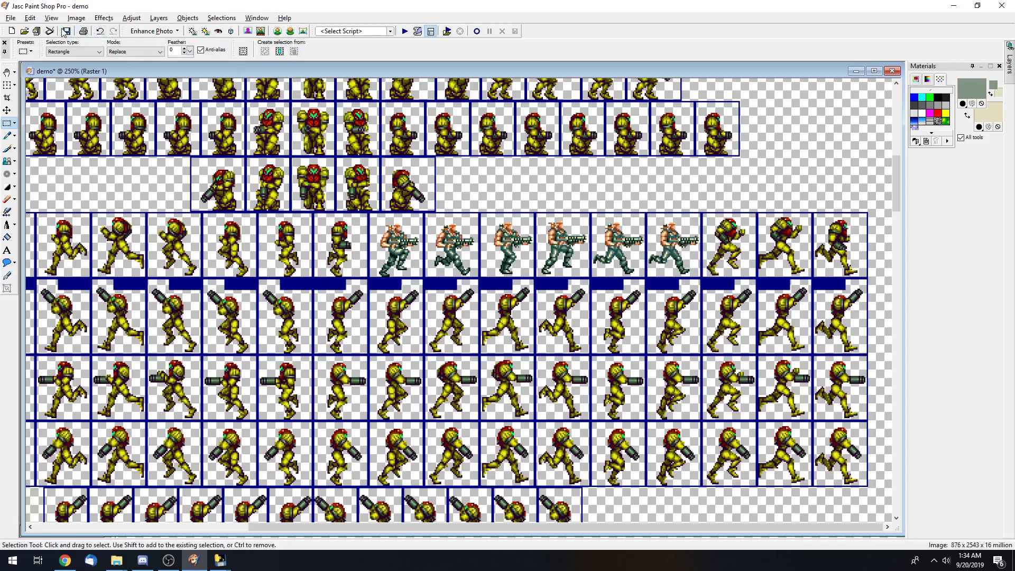
# - Switch to SpriteSomething, reload the edited sheet and preview the Run animation
pyautogui.press('super+7')
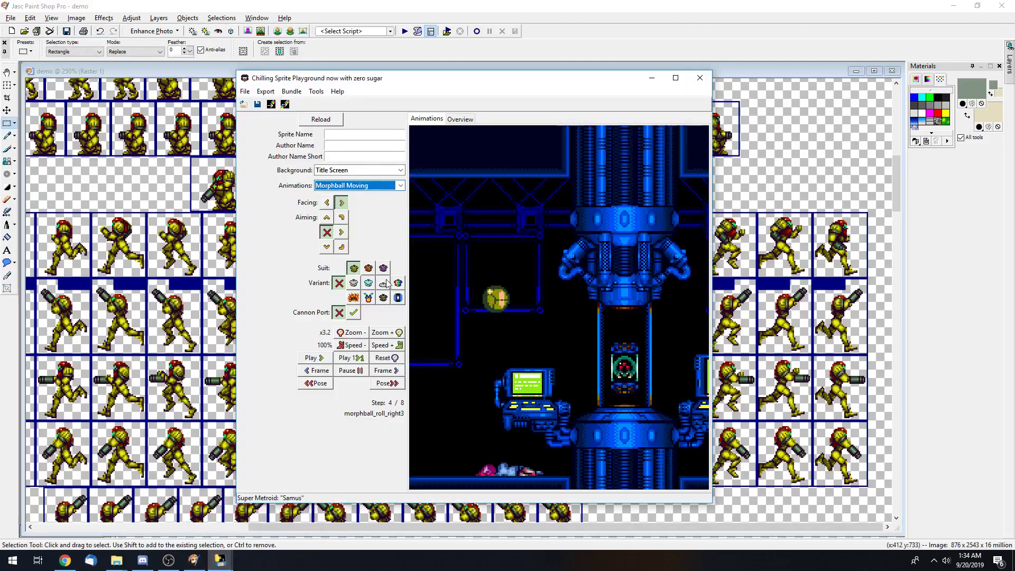
pyautogui.click(323, 121)
pyautogui.click(400, 186)
pyautogui.moveTo(400, 255); pyautogui.dragTo(400, 213)
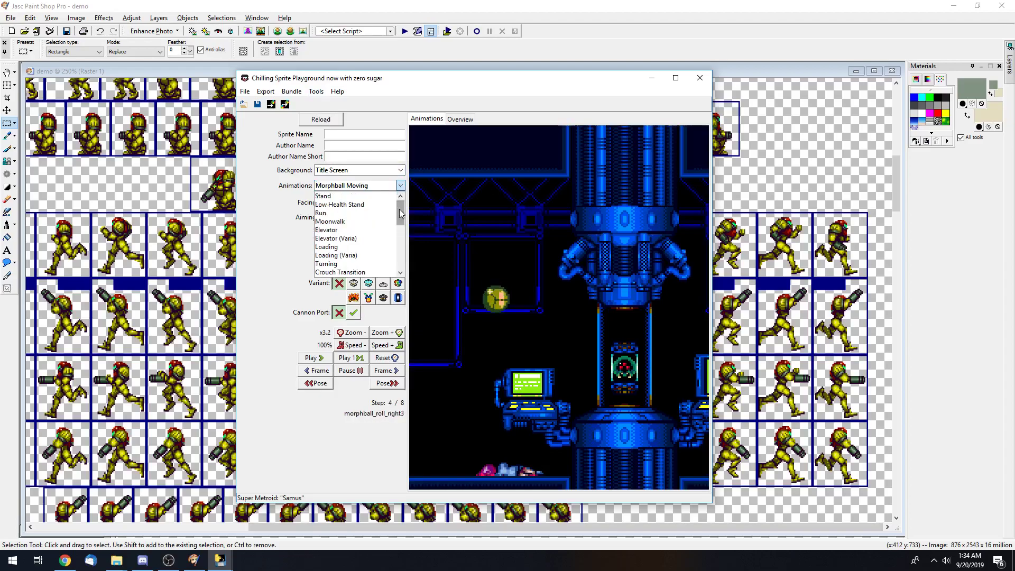
pyautogui.click(365, 212)
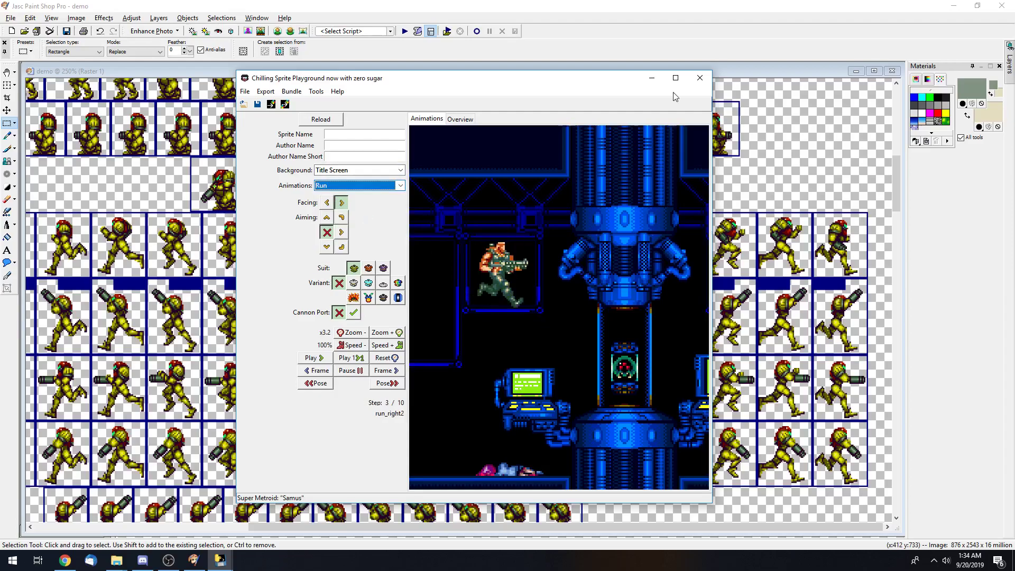
pyautogui.moveTo(637, 83); pyautogui.dragTo(545, 78)
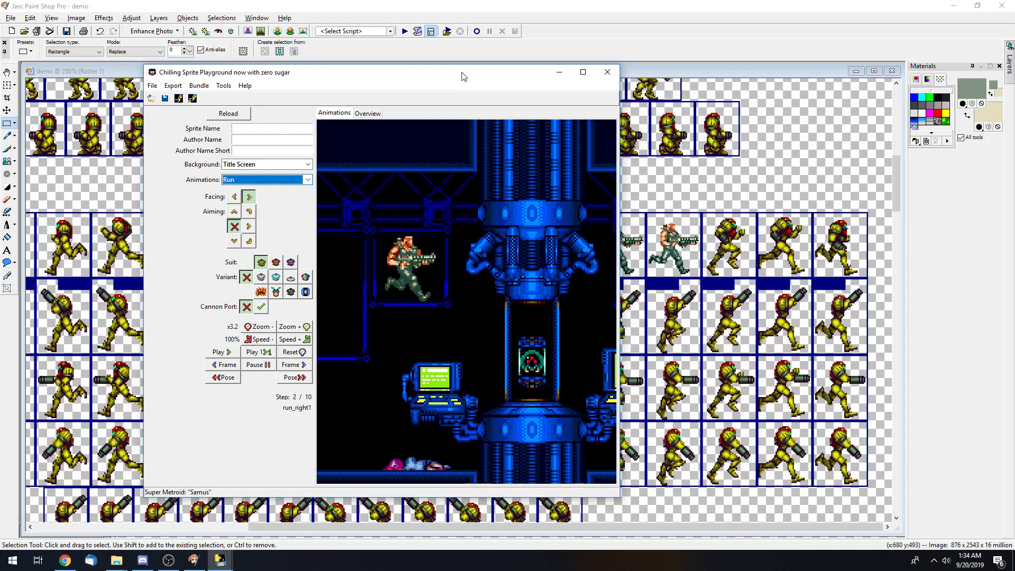
pyautogui.moveTo(461, 76); pyautogui.dragTo(495, 71)
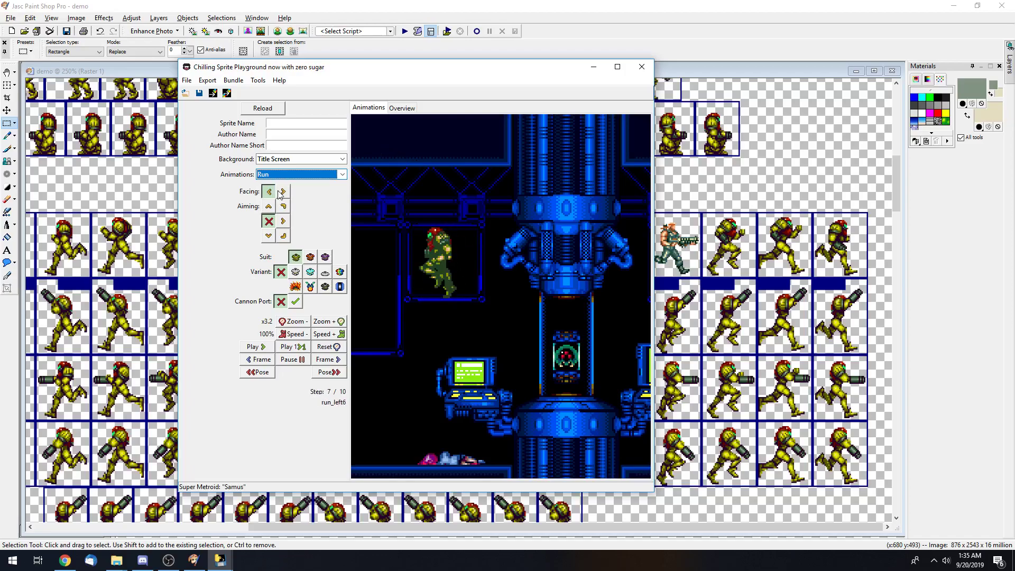
# - Preview the right-facing Run animation with diagonal aiming, and return it to no aiming
pyautogui.click(284, 207)
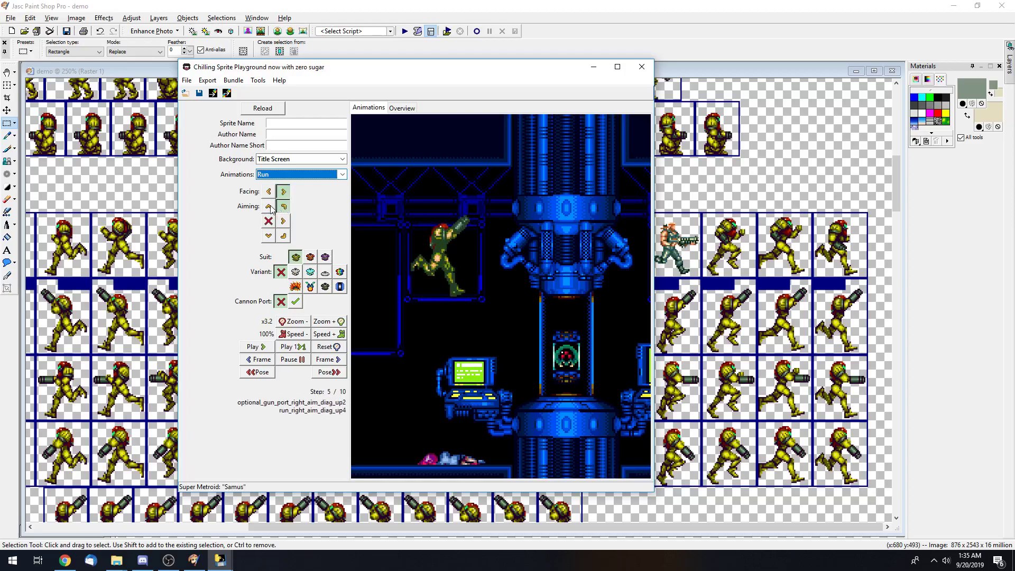
pyautogui.click(279, 238)
pyautogui.click(269, 221)
# - Preview the Run animation in each of the three suits, including the Gravity Suit, and return to the first suit
pyautogui.click(310, 257)
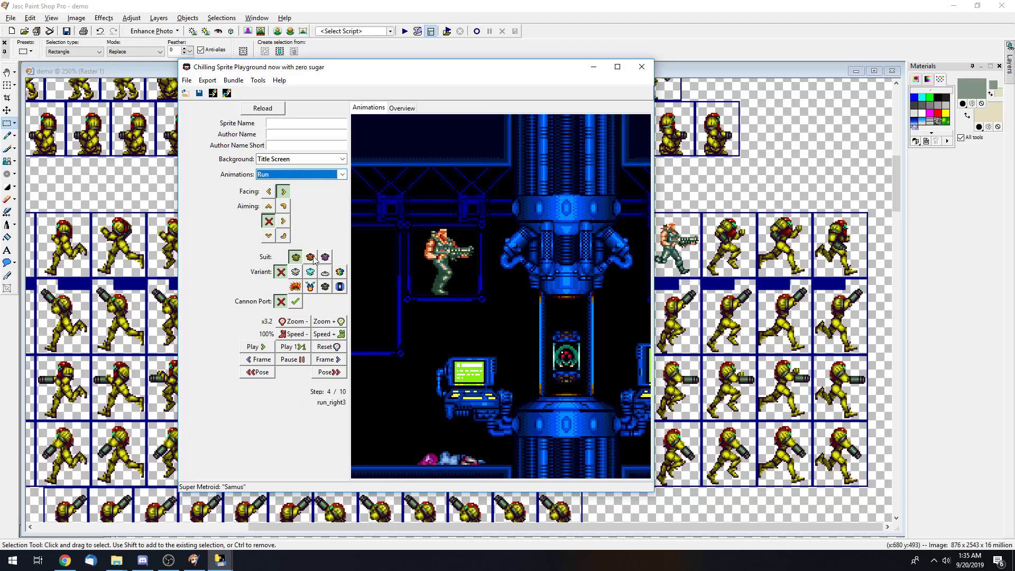
pyautogui.click(326, 257)
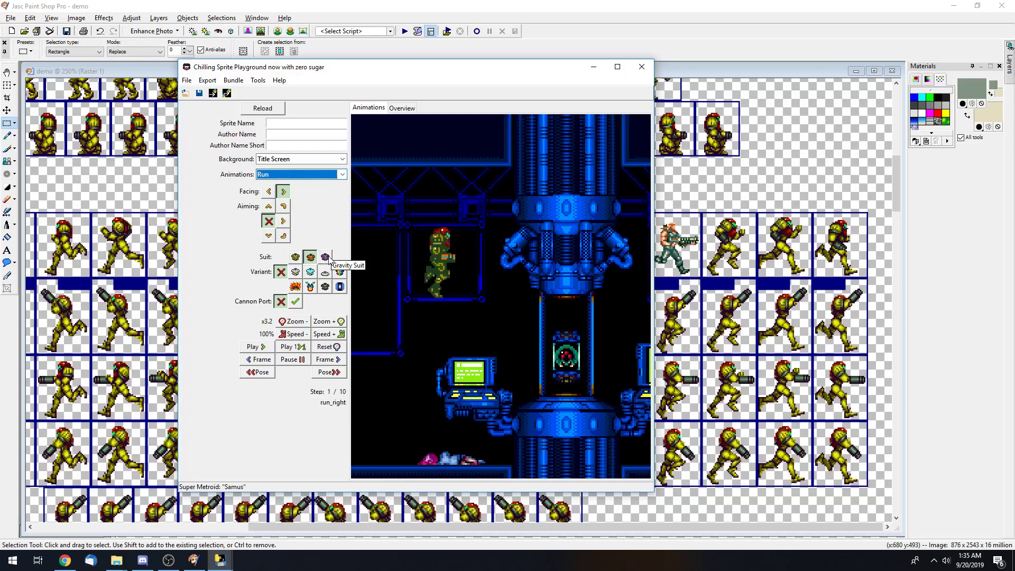
pyautogui.click(326, 257)
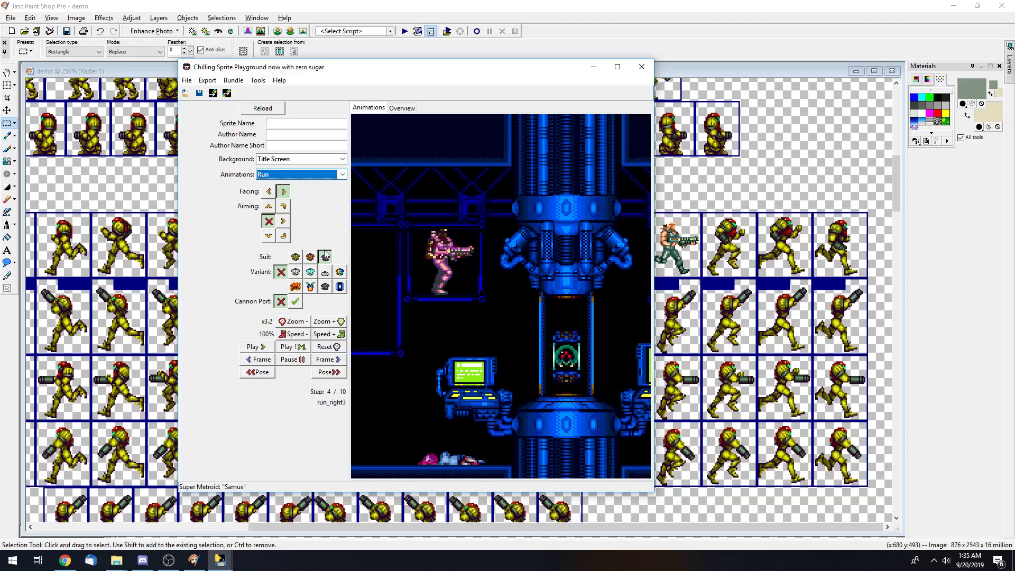
pyautogui.click(305, 258)
pyautogui.click(295, 257)
# - Try the different palette variants on the Run animation, finishing with the last one
pyautogui.click(296, 272)
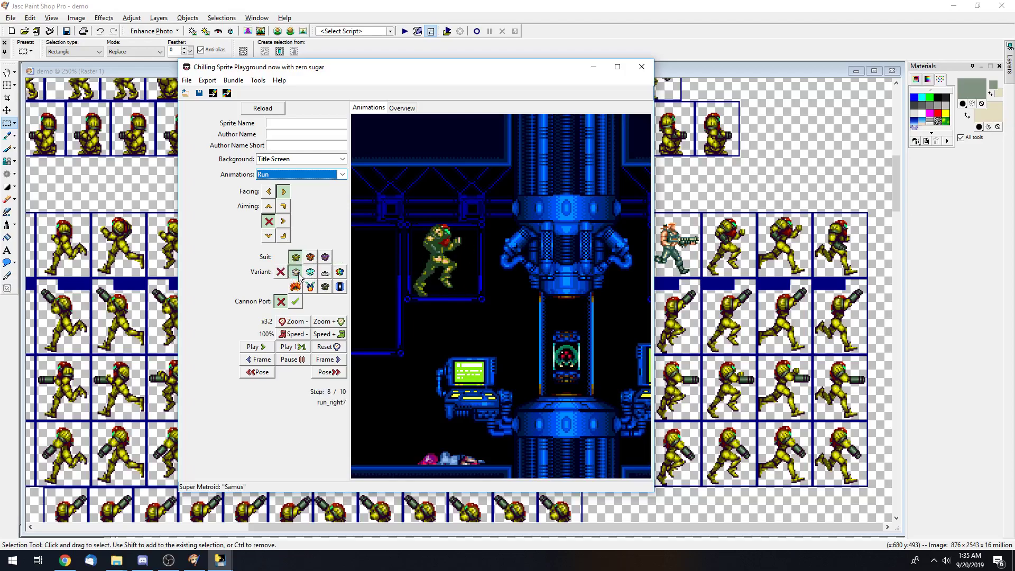
pyautogui.click(313, 274)
pyautogui.click(325, 272)
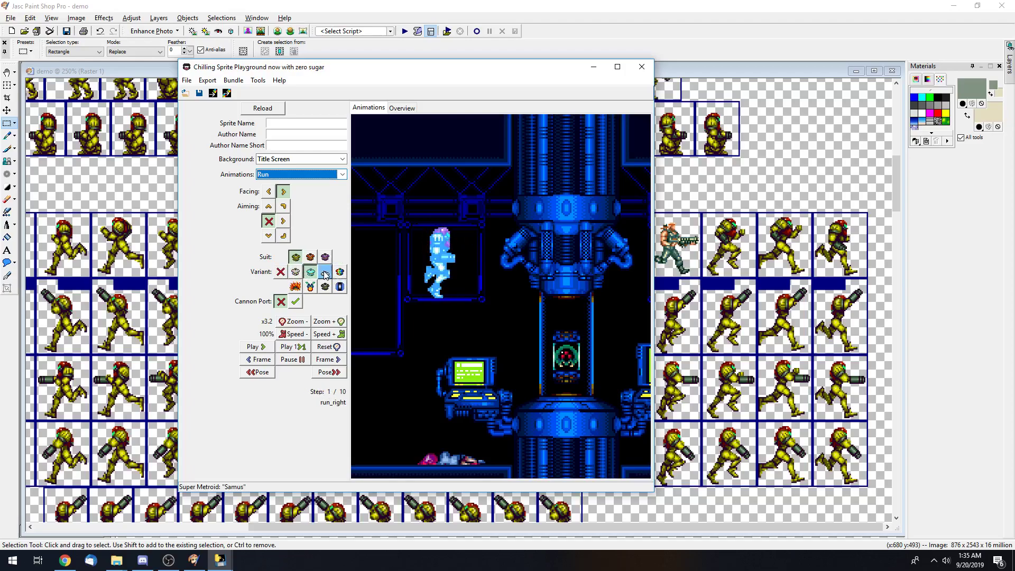
pyautogui.click(339, 273)
pyautogui.click(311, 286)
pyautogui.click(340, 286)
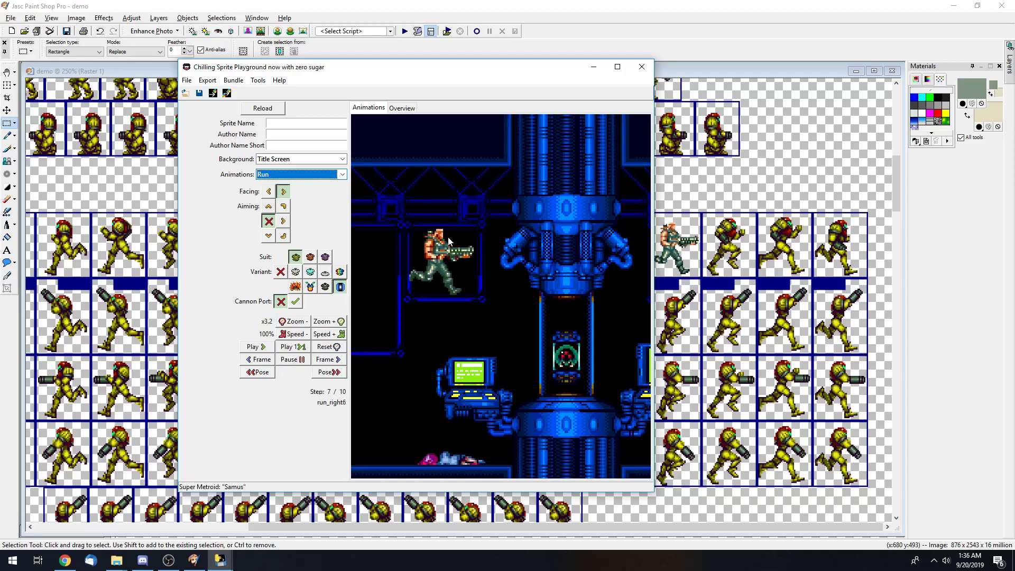
# - Look at the color palette block at the top of the demo sheet in Paint Shop Pro, and return to SpriteSomething
pyautogui.click(692, 74)
pyautogui.moveTo(895, 198); pyautogui.dragTo(890, 117)
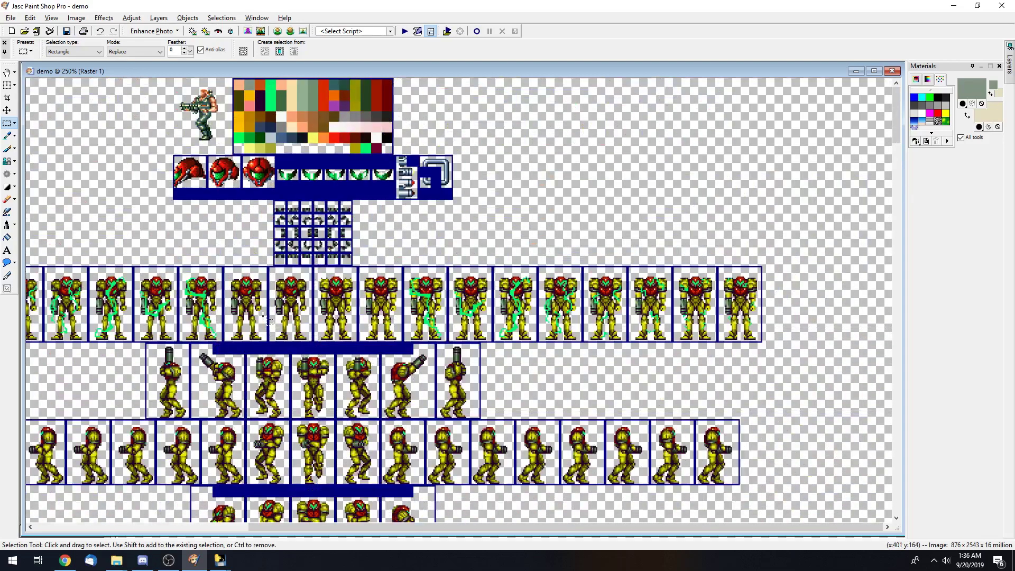
pyautogui.moveTo(219, 560)
pyautogui.click(278, 510)
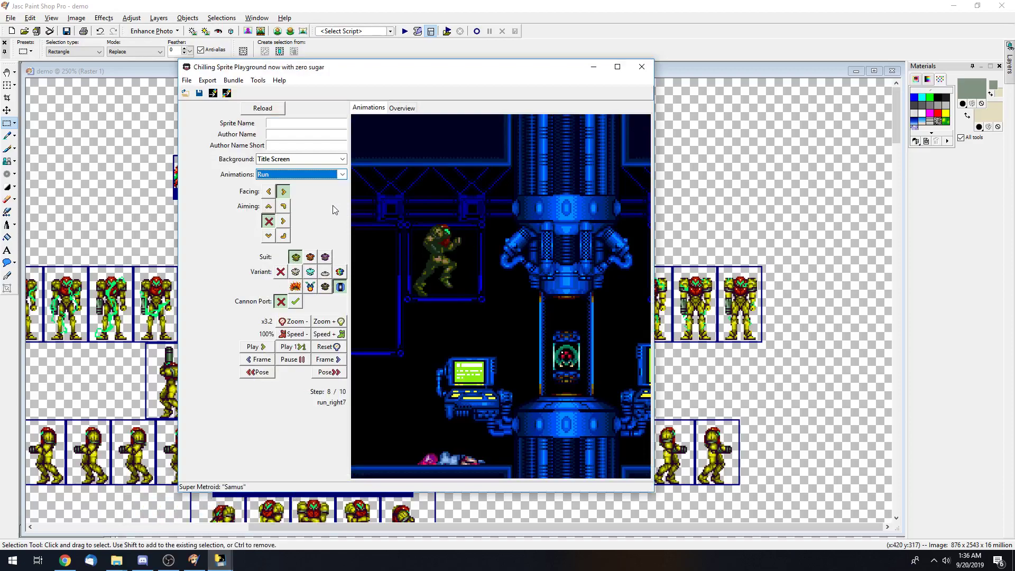
# - Clear the palette variant and compare the Run animation with the cannon port off and on, leaving it on
pyautogui.click(280, 271)
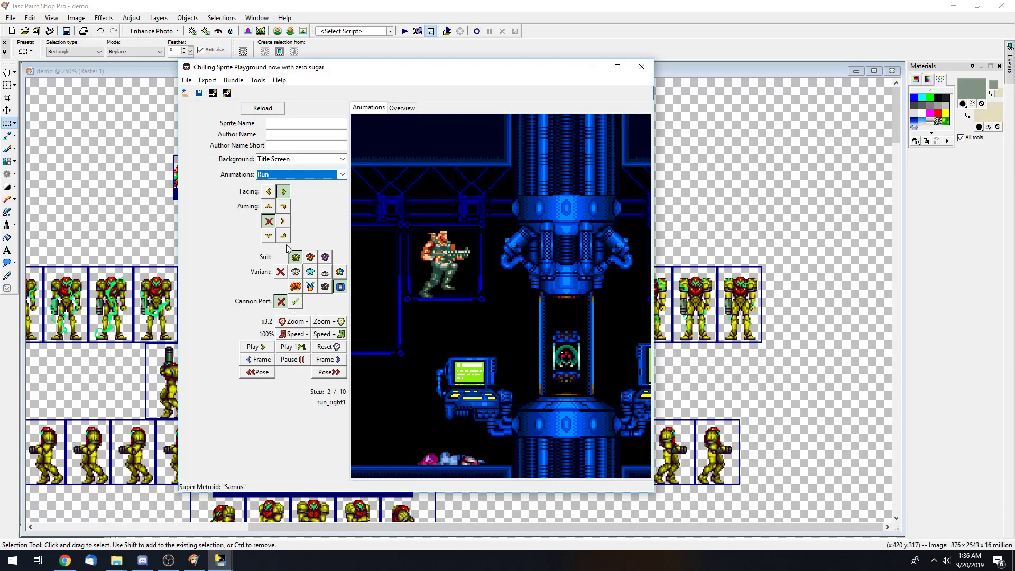
pyautogui.click(295, 301)
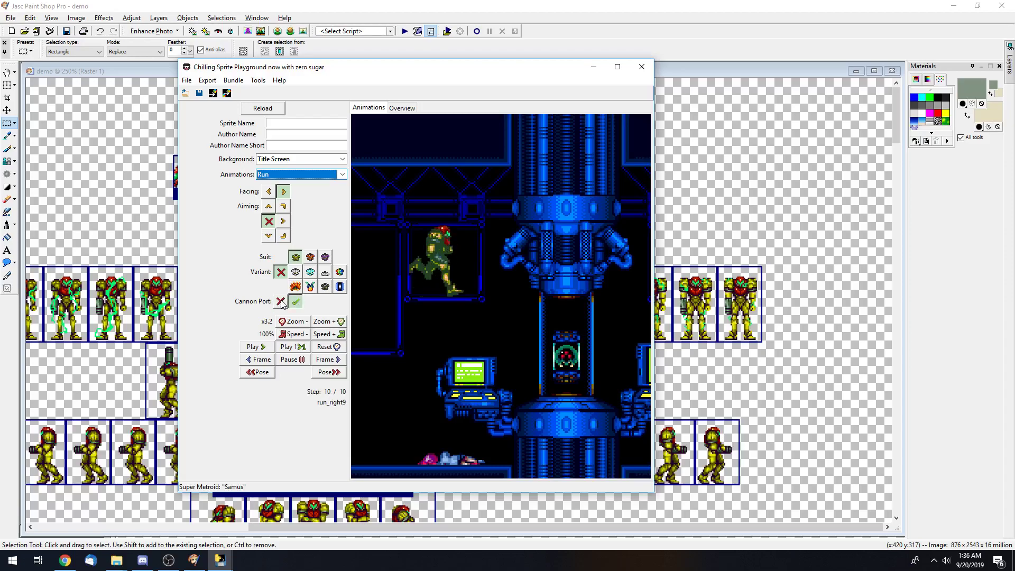
pyautogui.click(296, 302)
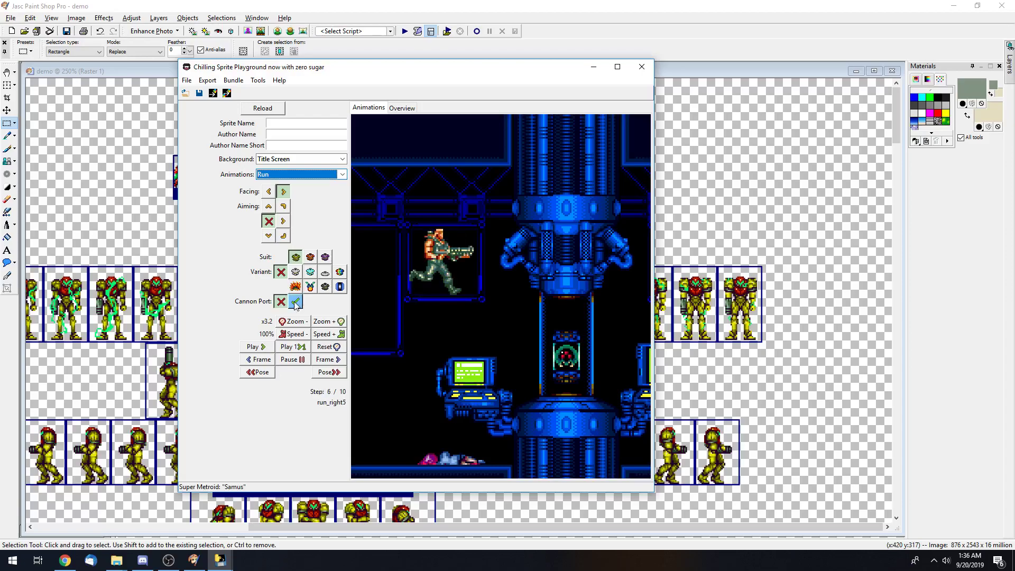
# - Examine the cannon port tiles near the top of the demo sheet in Paint Shop Pro
pyautogui.click(752, 80)
pyautogui.scroll(2, 502, 266)
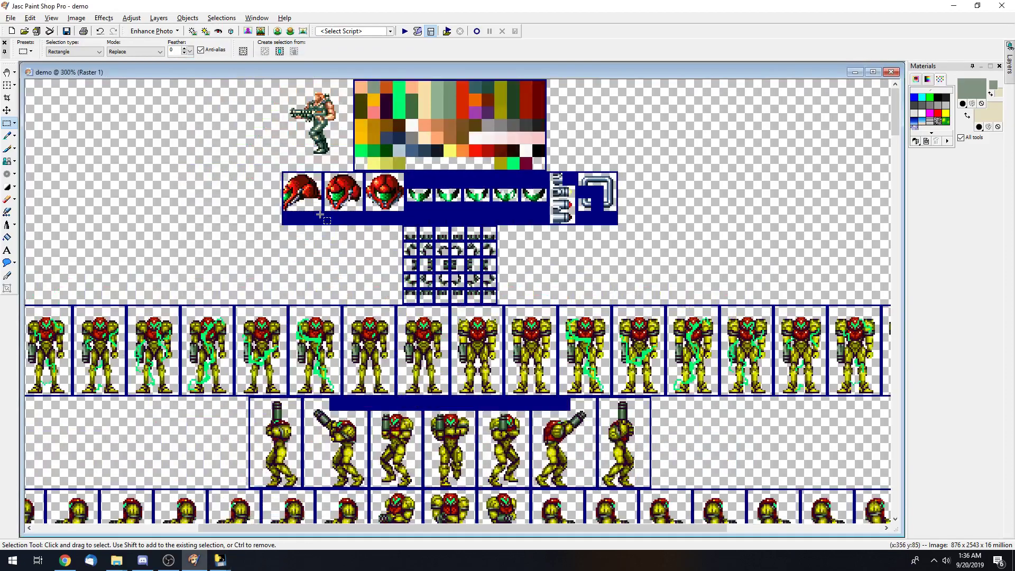
pyautogui.scroll(1, 503, 265)
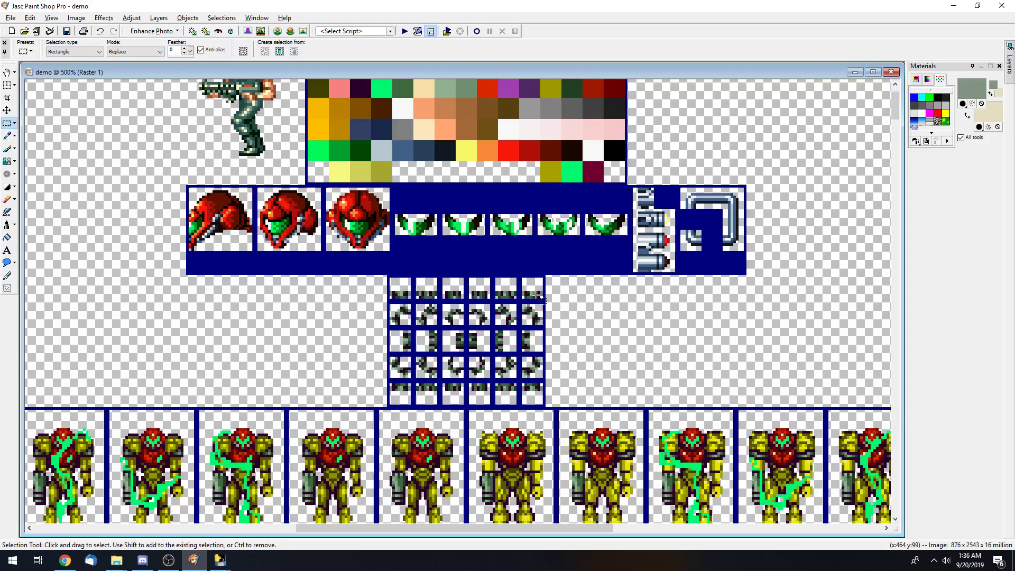
pyautogui.moveTo(497, 285)
pyautogui.mouseDown()
pyautogui.moveTo(517, 297)
pyautogui.moveTo(508, 282)
pyautogui.mouseUp()
pyautogui.click(509, 283)
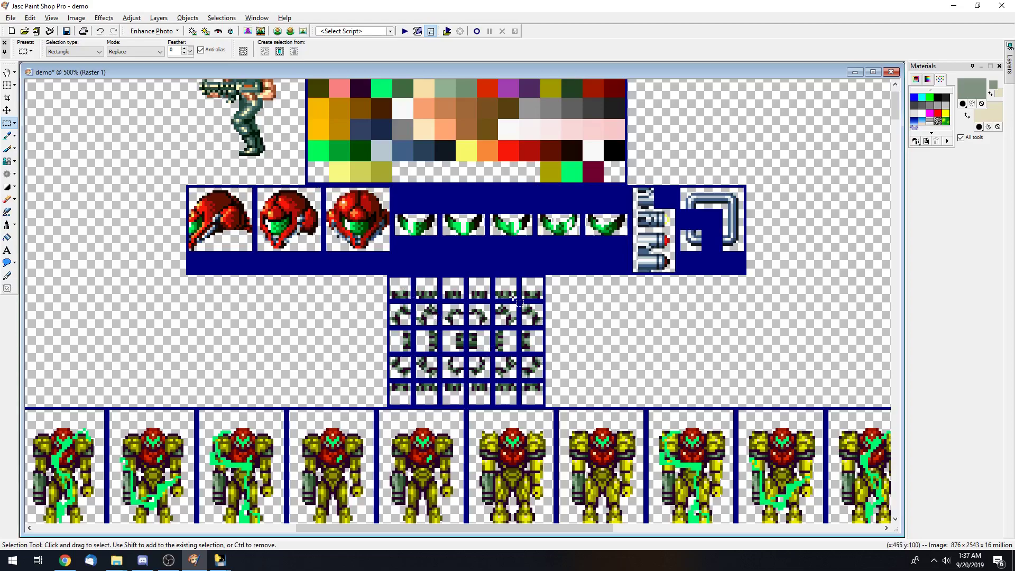
pyautogui.scroll(-2, 514, 299)
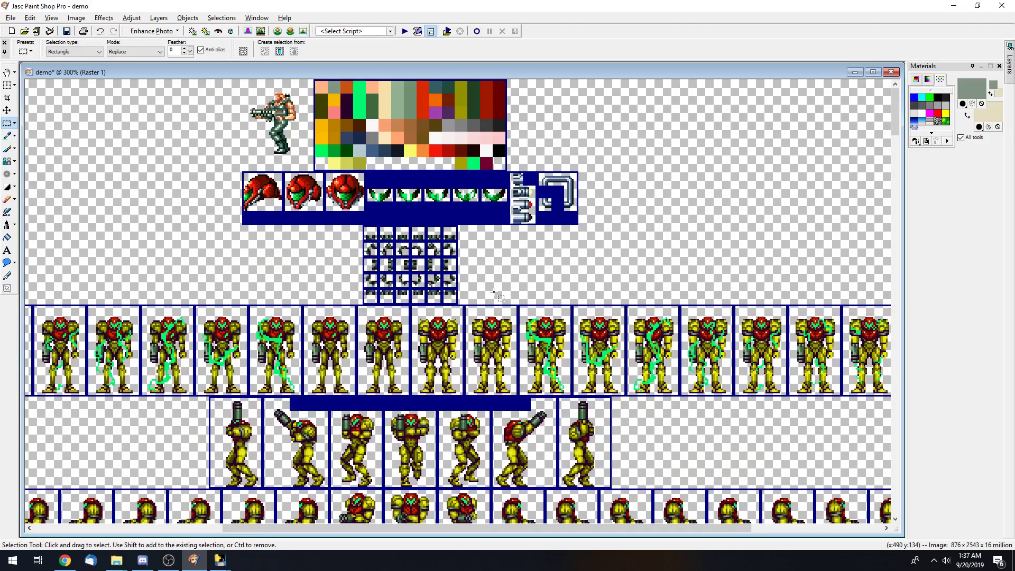
pyautogui.scroll(-1, 423, 243)
# - From SpriteSomething, inject the sprite into the Item Randomizer X1179029 ROM in Downloads, replacing the existing file
pyautogui.click(220, 560)
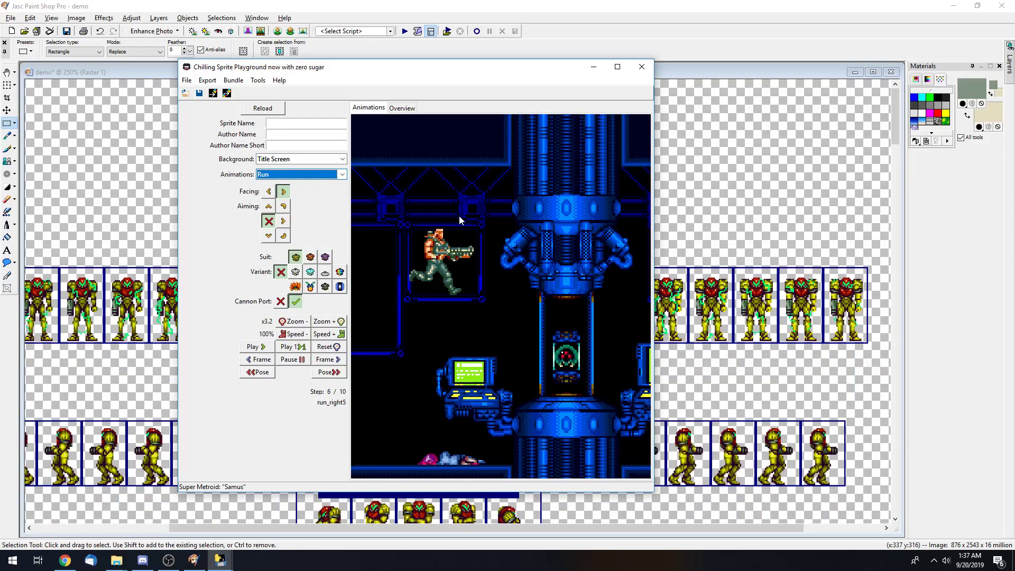
pyautogui.moveTo(495, 78); pyautogui.dragTo(544, 103)
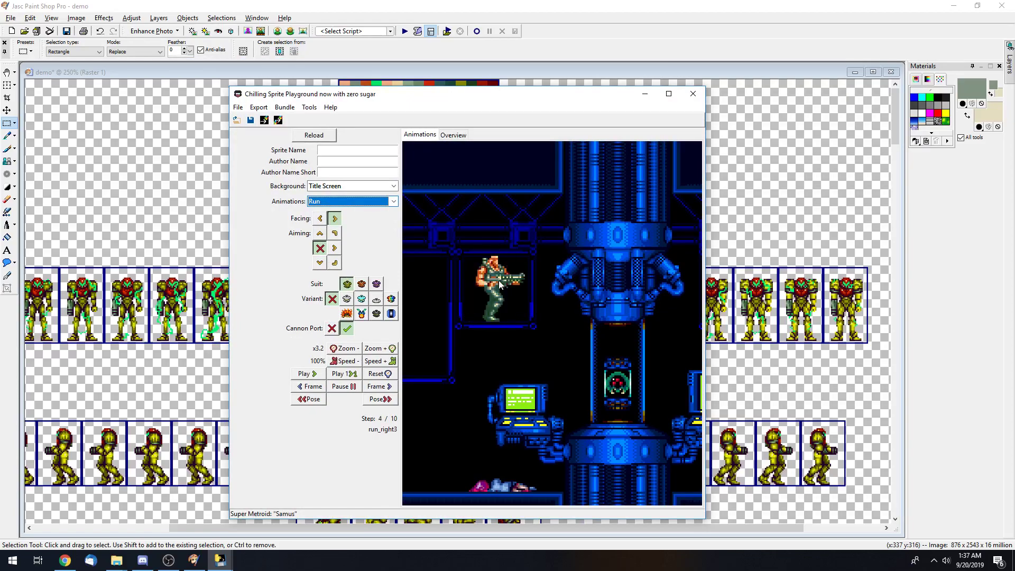
pyautogui.click(264, 120)
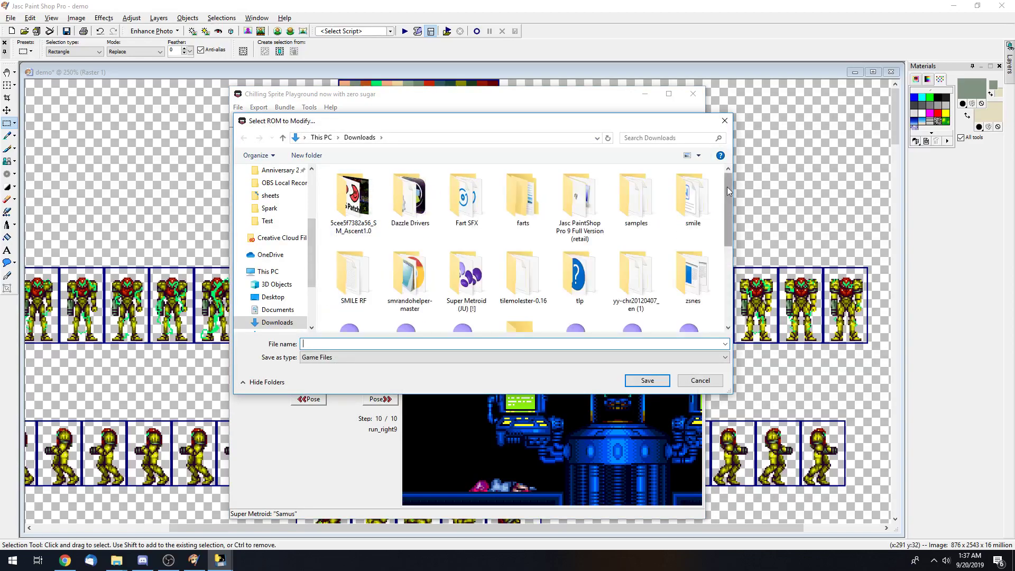
pyautogui.scroll(-2, 727, 240)
pyautogui.moveTo(727, 240); pyautogui.dragTo(729, 259)
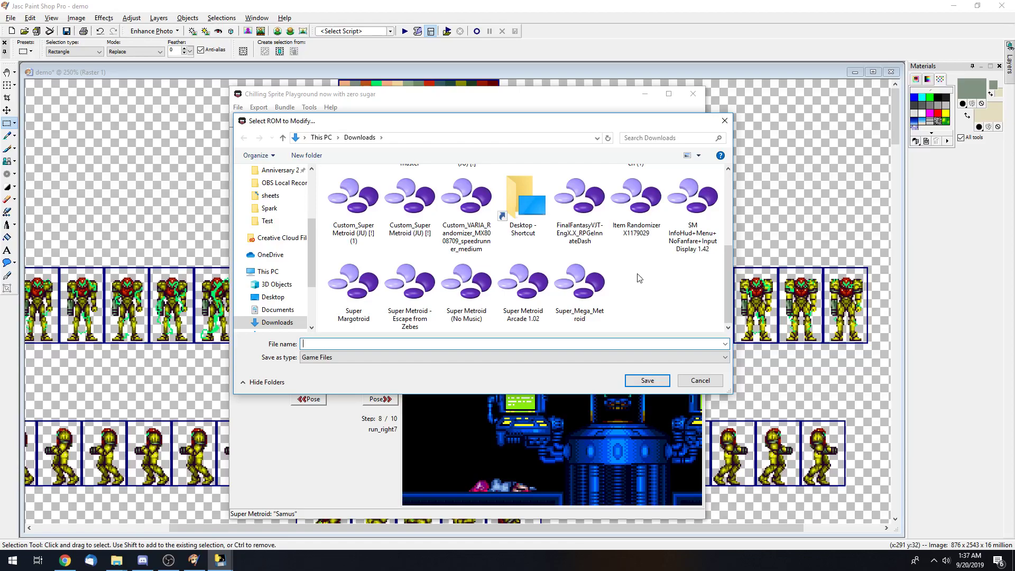
pyautogui.click(630, 238)
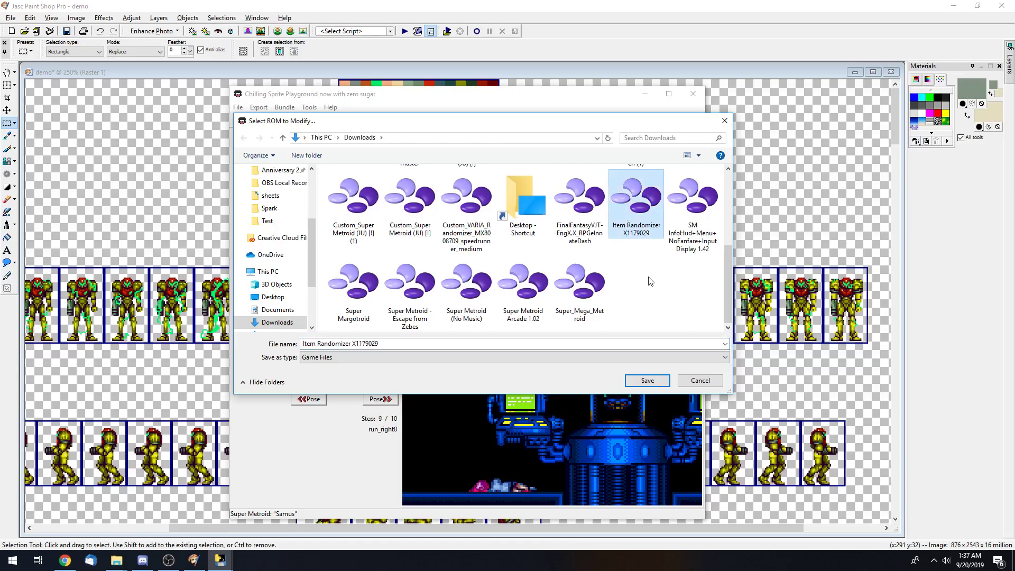
pyautogui.press('Return')
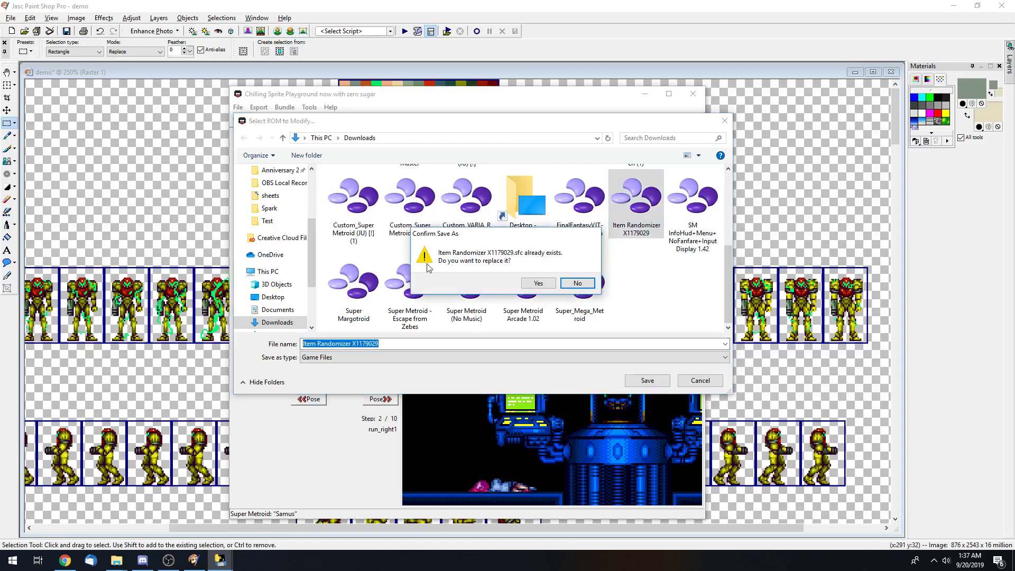
pyautogui.click(538, 283)
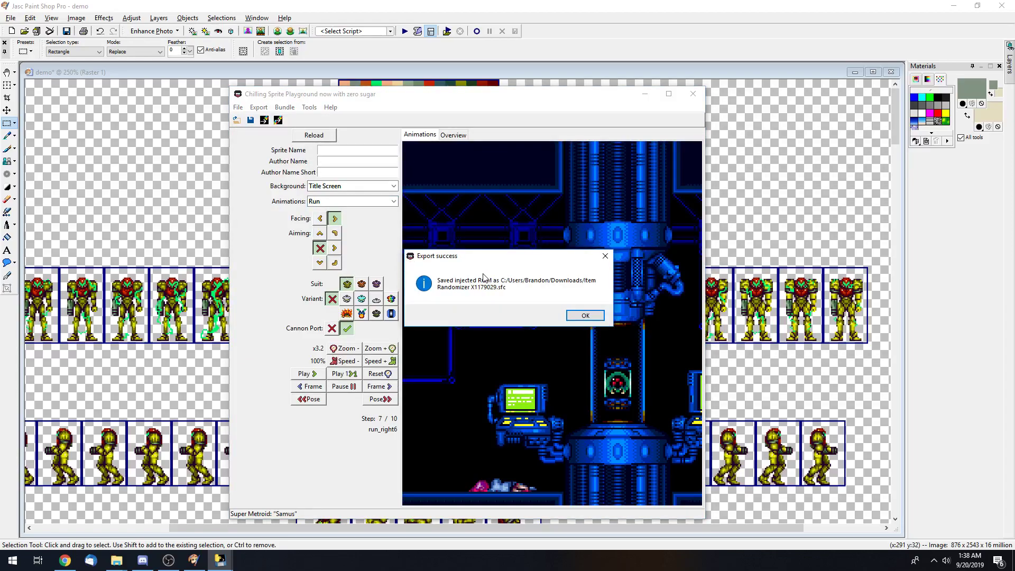
pyautogui.click(581, 315)
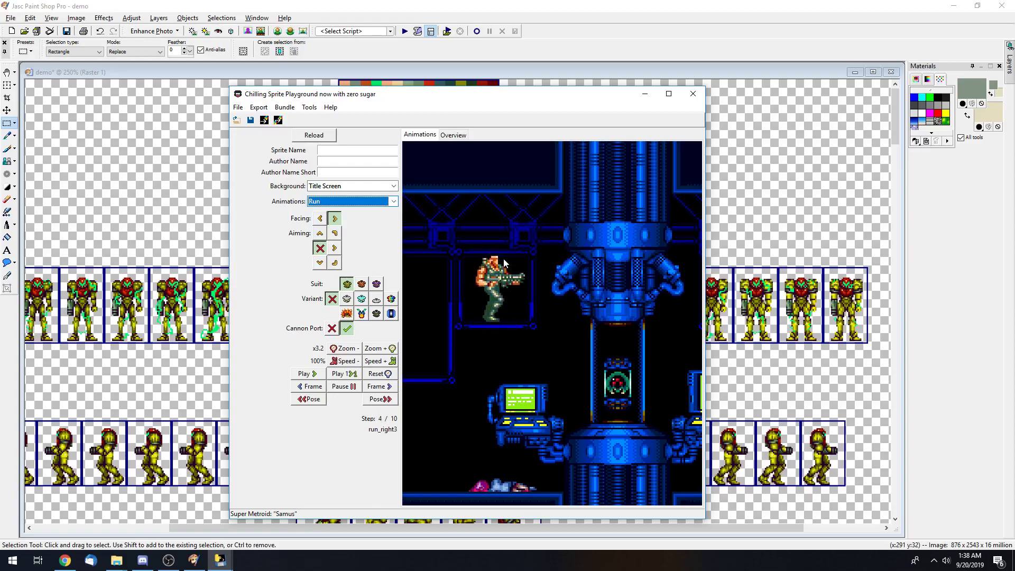
# - Return to Paint Shop Pro and view the top portion of the demo sheet
pyautogui.moveTo(549, 94)
pyautogui.mouseDown()
pyautogui.moveTo(503, 94)
pyautogui.moveTo(534, 92)
pyautogui.mouseUp()
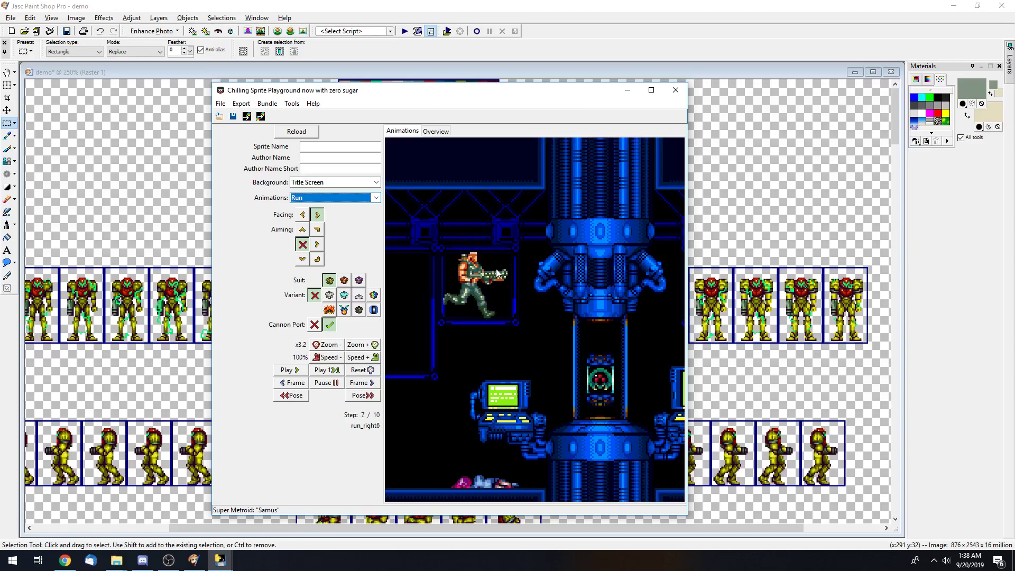
pyautogui.hotkey('alt', 'Tab')
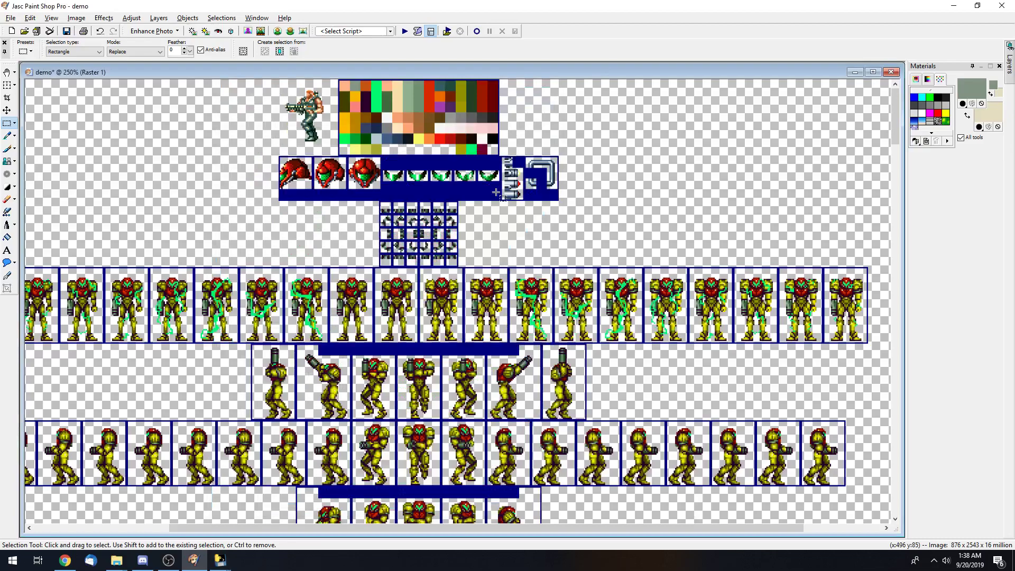
pyautogui.scroll(1, 496, 191)
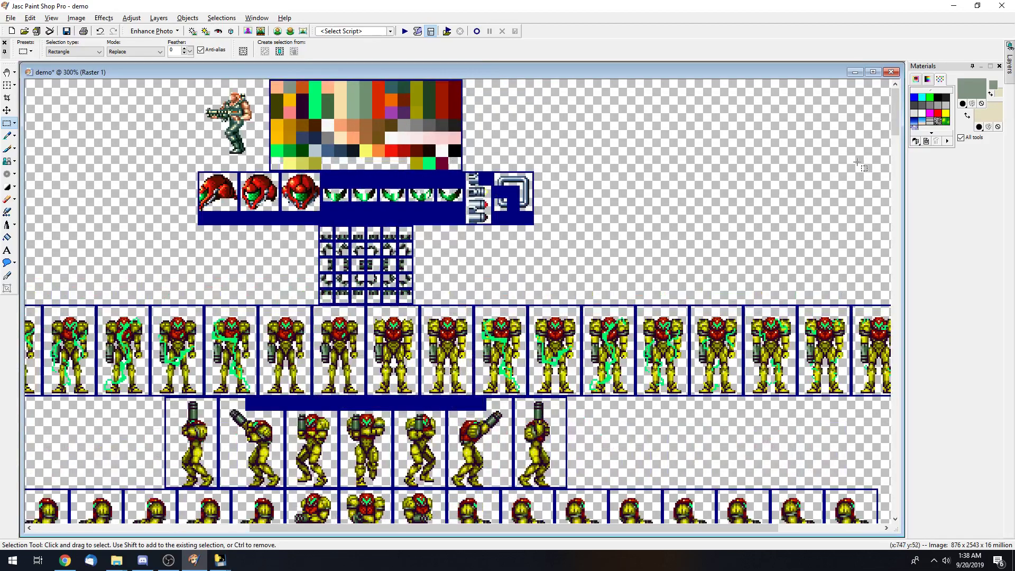
# - Copy the ten right-facing run cells of the demo sheet, starting at the armless-stride Samus cell, into a new image
pyautogui.moveTo(897, 109); pyautogui.dragTo(893, 179)
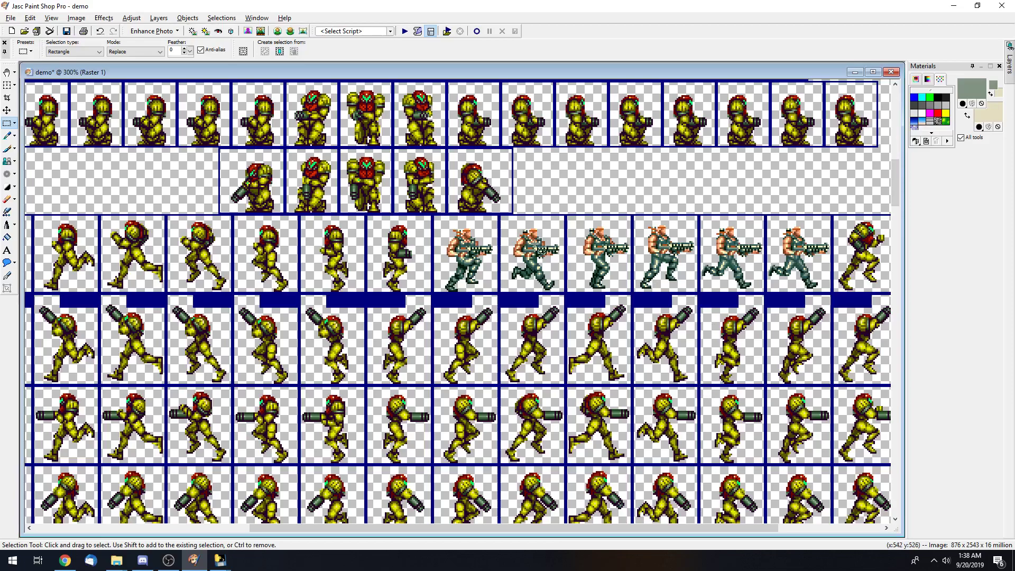
pyautogui.moveTo(452, 528); pyautogui.dragTo(509, 526)
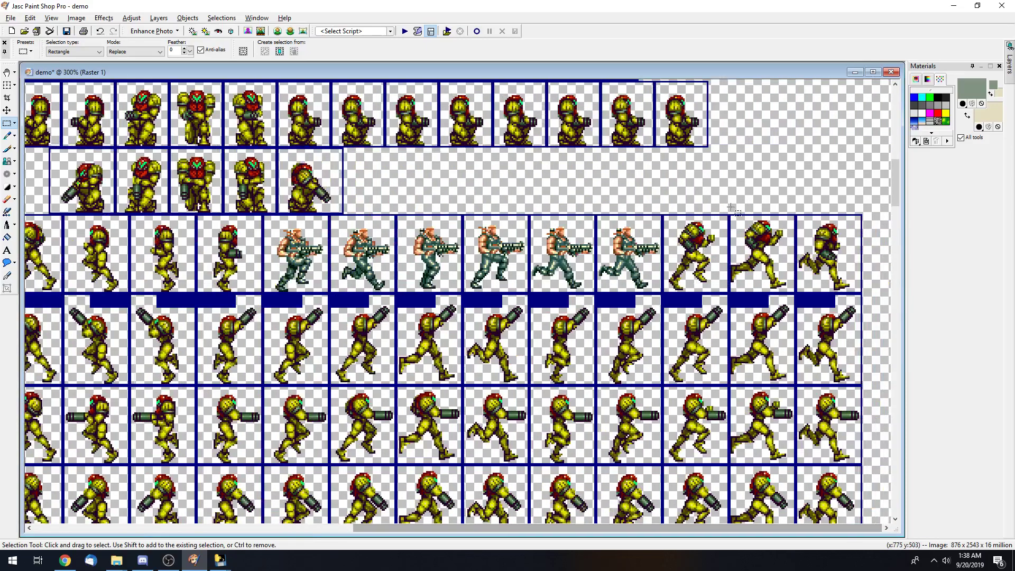
pyautogui.moveTo(476, 526); pyautogui.dragTo(172, 525)
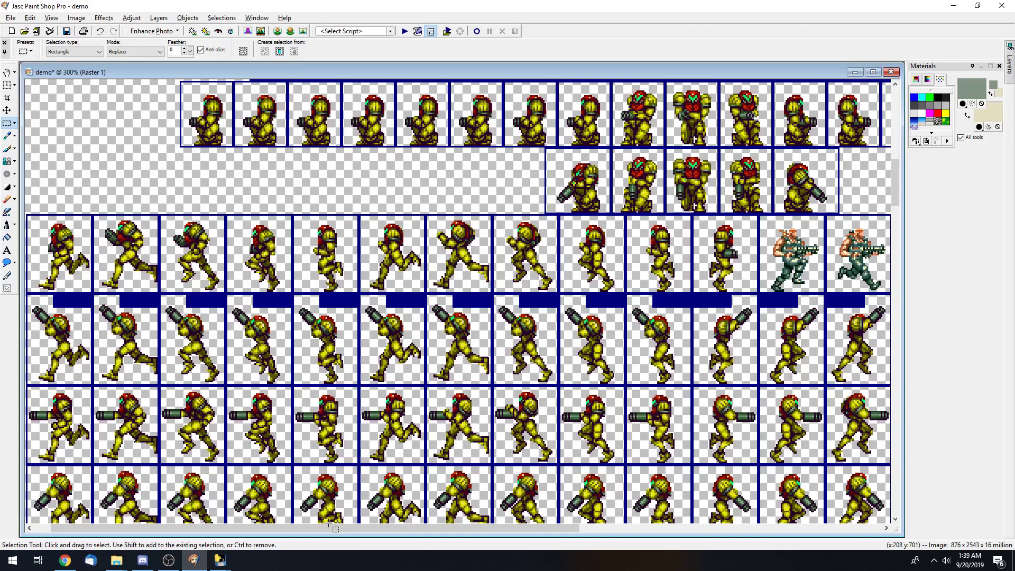
pyautogui.moveTo(335, 527); pyautogui.dragTo(637, 527)
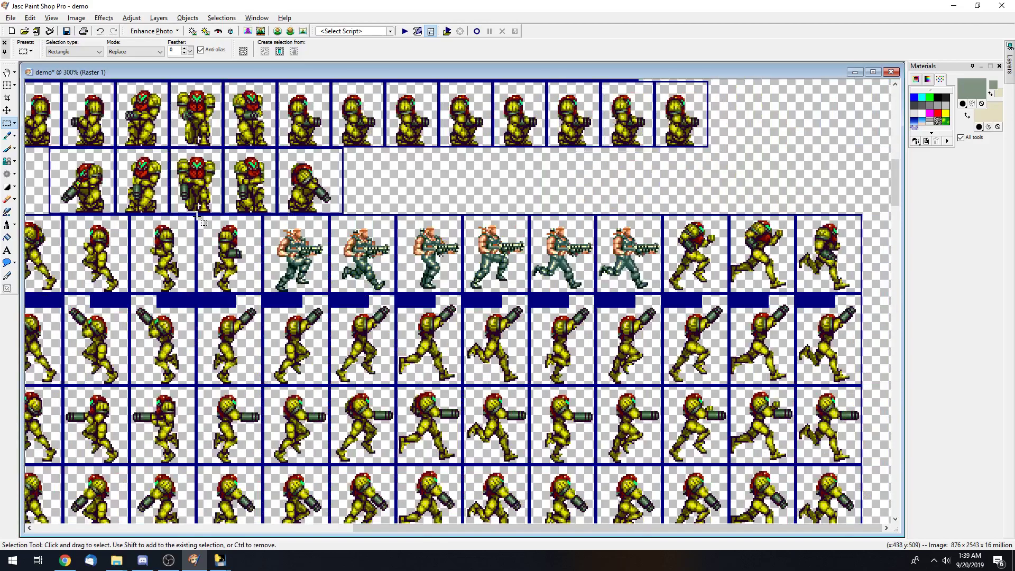
pyautogui.moveTo(196, 216); pyautogui.dragTo(861, 291)
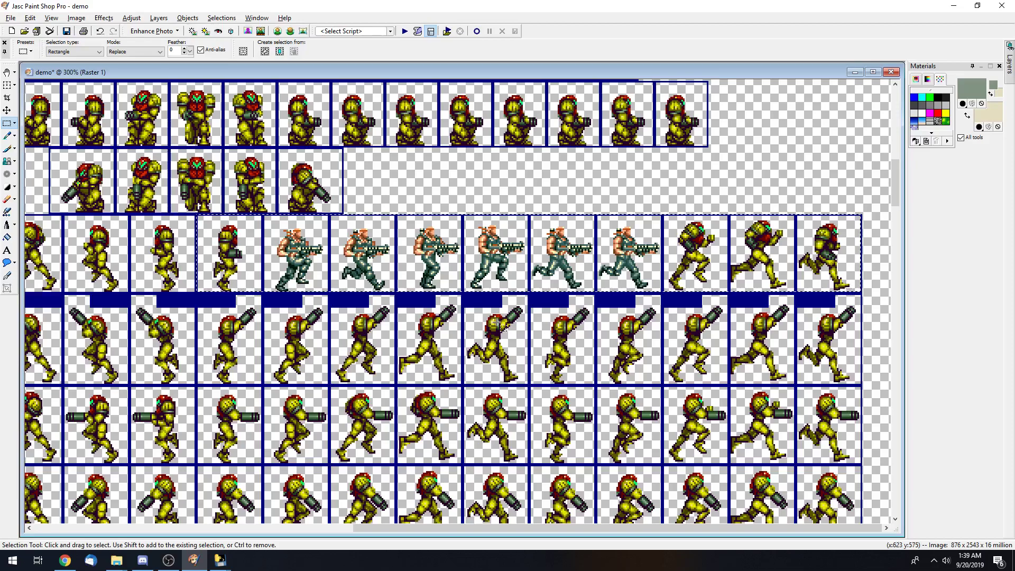
pyautogui.hotkey('ctrl', 'v')
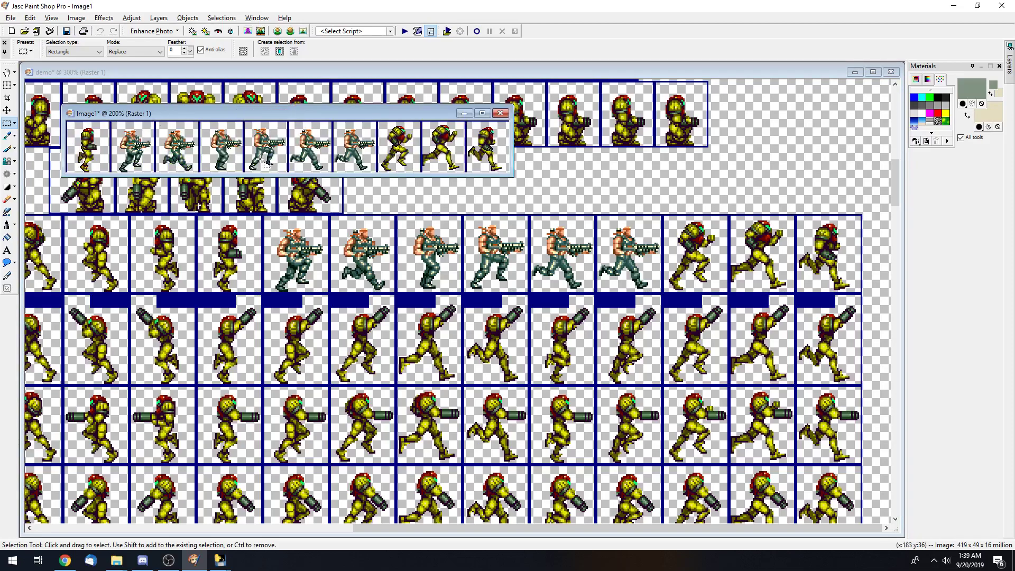
# - Enlarge the new run strip image and mirror it horizontally so its frames face the opposite way
pyautogui.scroll(2, 266, 164)
pyautogui.moveTo(708, 115); pyautogui.dragTo(700, 119)
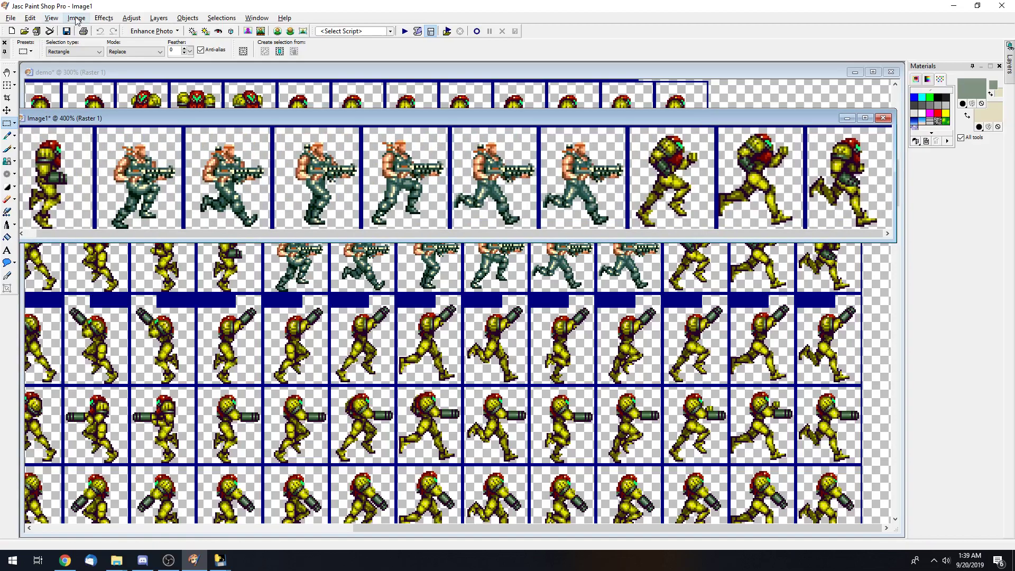
pyautogui.hotkey('ctrl', 'm')
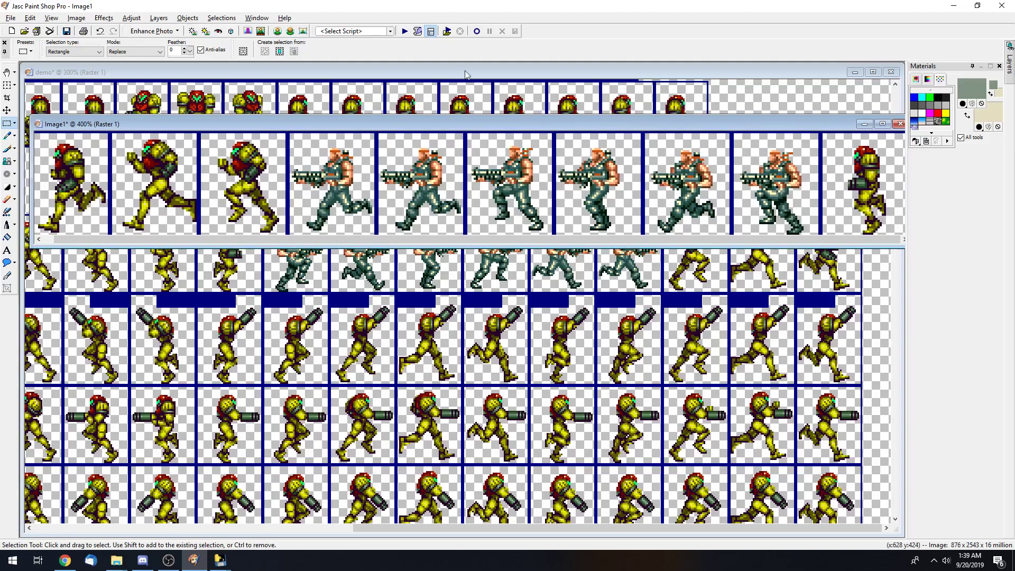
# - Paste the mirrored strip into the demo sheet as a selection, align it with the left-facing run cells and deselect it
pyautogui.click(555, 288)
pyautogui.moveTo(570, 527); pyautogui.dragTo(276, 524)
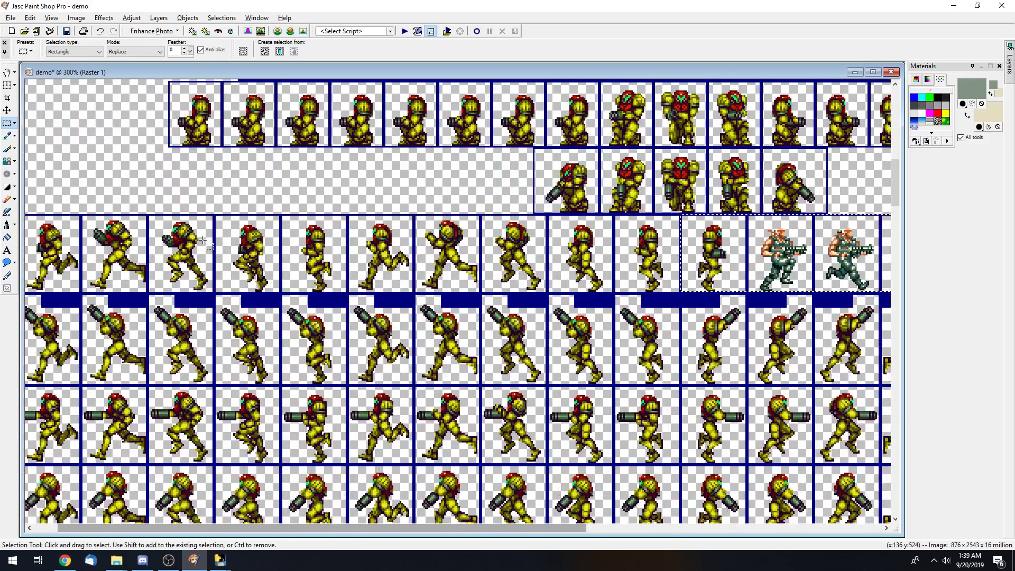
pyautogui.hotkey('ctrl', 'e')
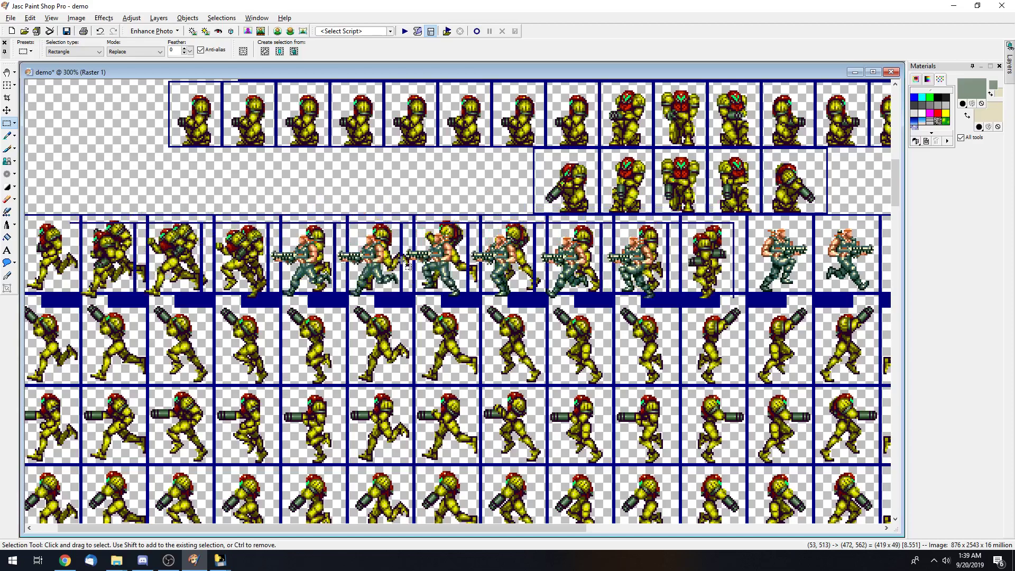
pyautogui.click(348, 251)
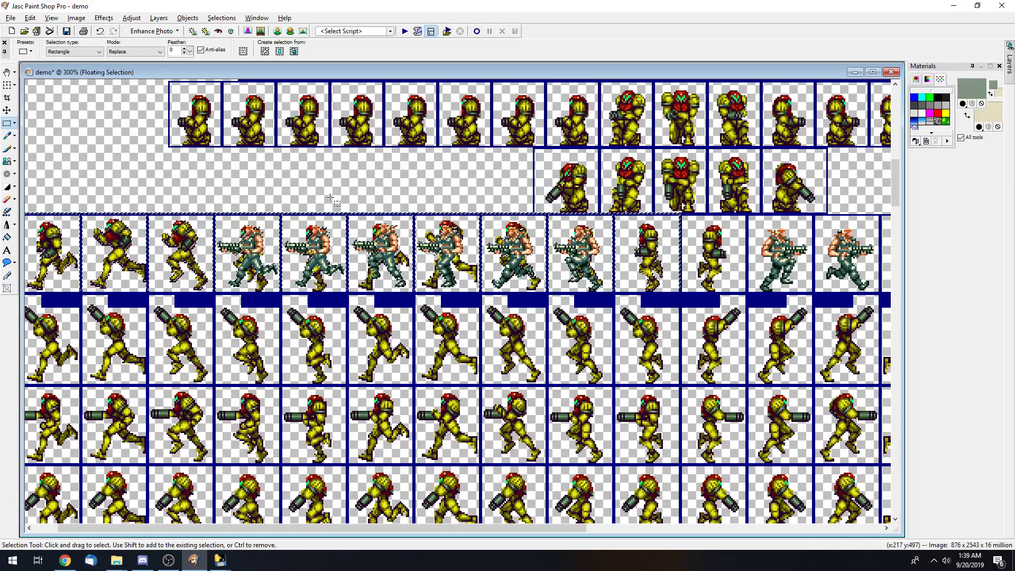
pyautogui.click(85, 225)
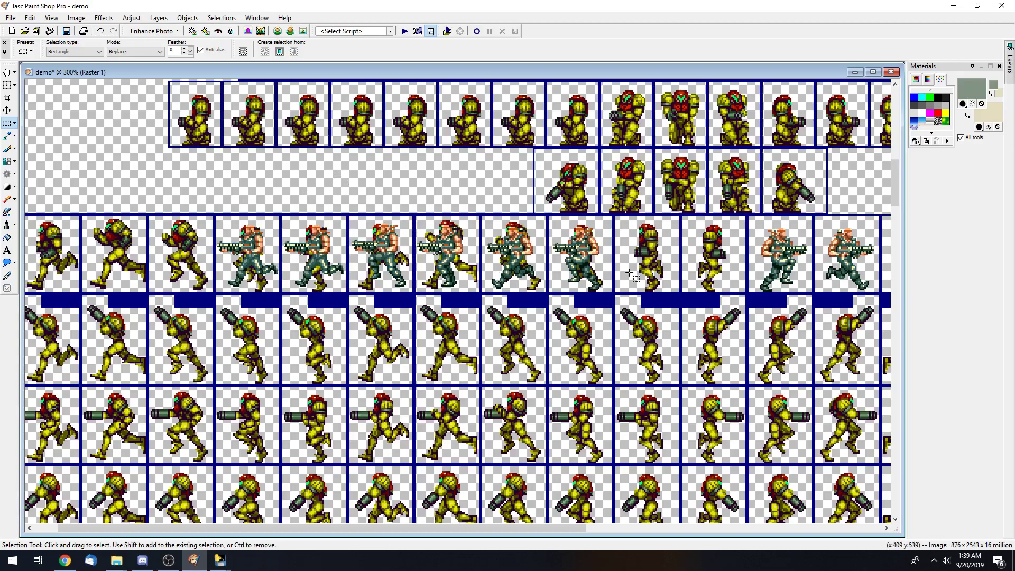
# - Examine the demo sheet's standing, aiming, crouching and running pose rows around the mirrored frames
pyautogui.scroll(-1, 633, 275)
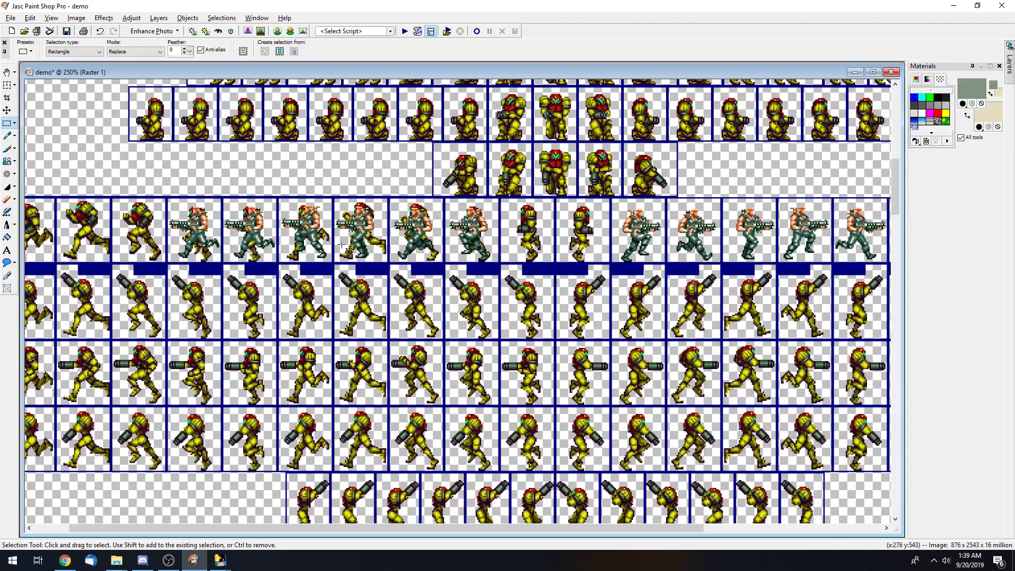
pyautogui.scroll(-1, 453, 251)
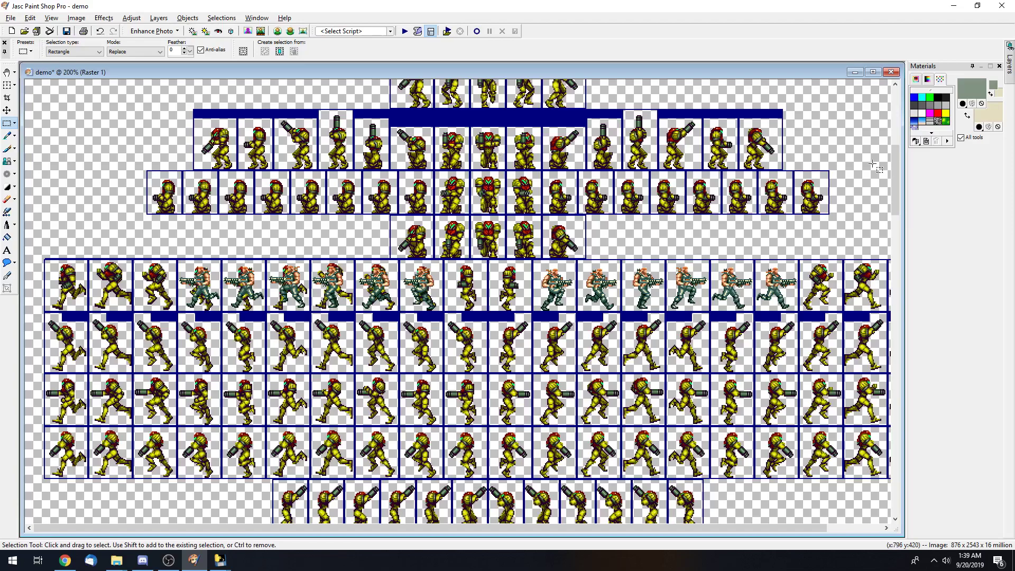
pyautogui.moveTo(895, 152); pyautogui.dragTo(895, 119)
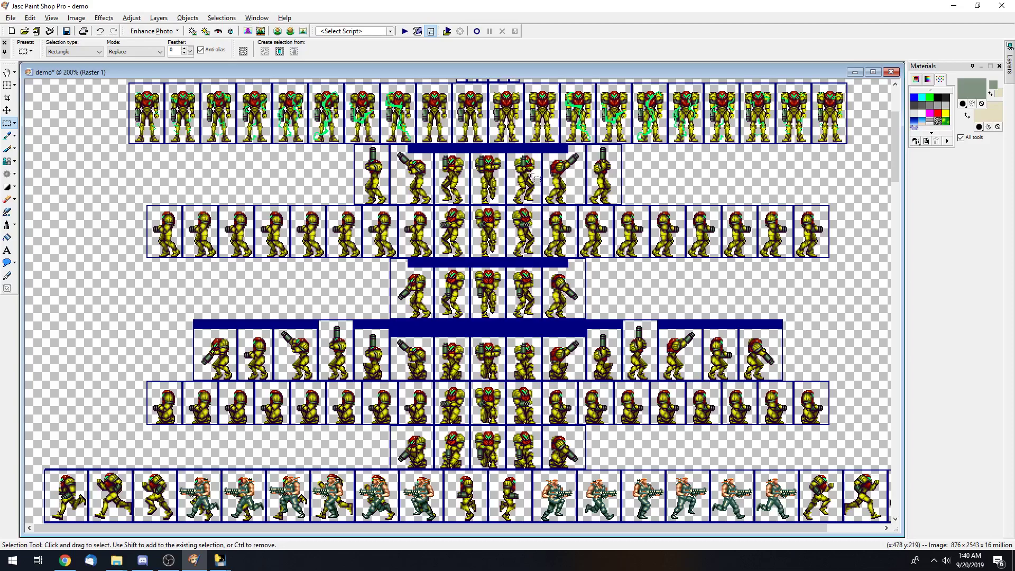
pyautogui.moveTo(447, 284); pyautogui.dragTo(535, 233)
pyautogui.hotkey('ctrl', 'd')
pyautogui.scroll(-1, 484, 214)
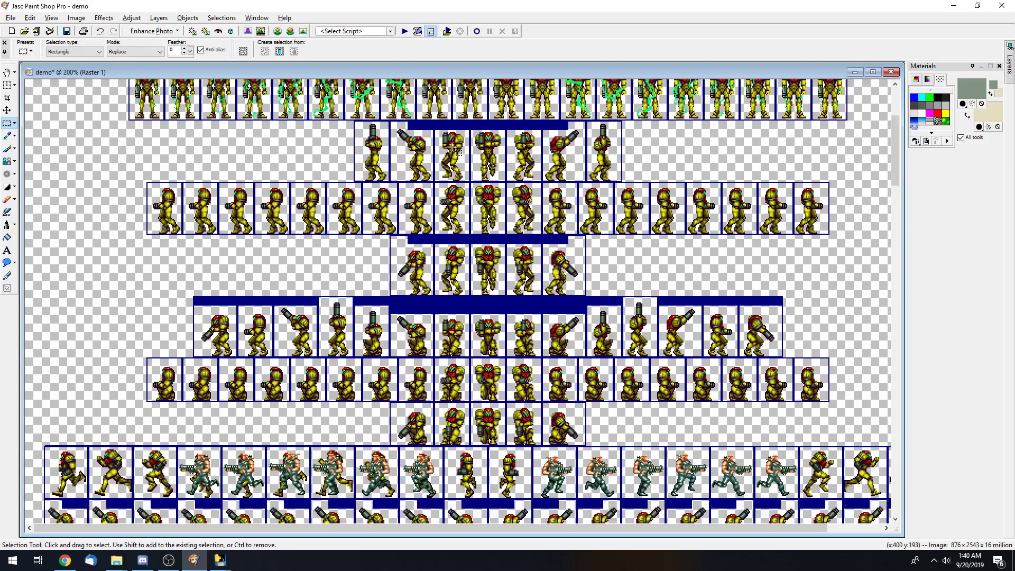
pyautogui.scroll(-1, 508, 260)
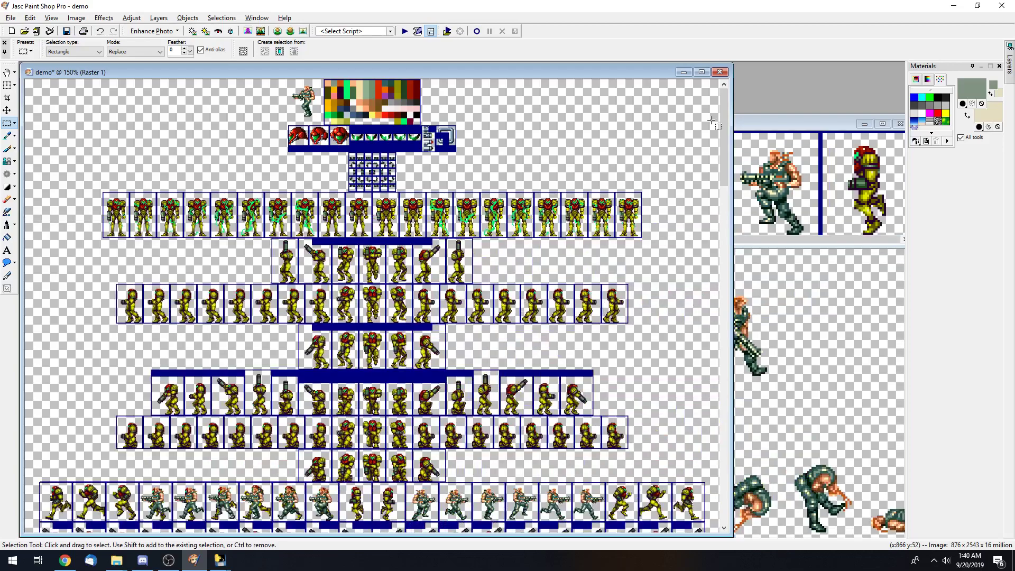
pyautogui.scroll(1, 492, 262)
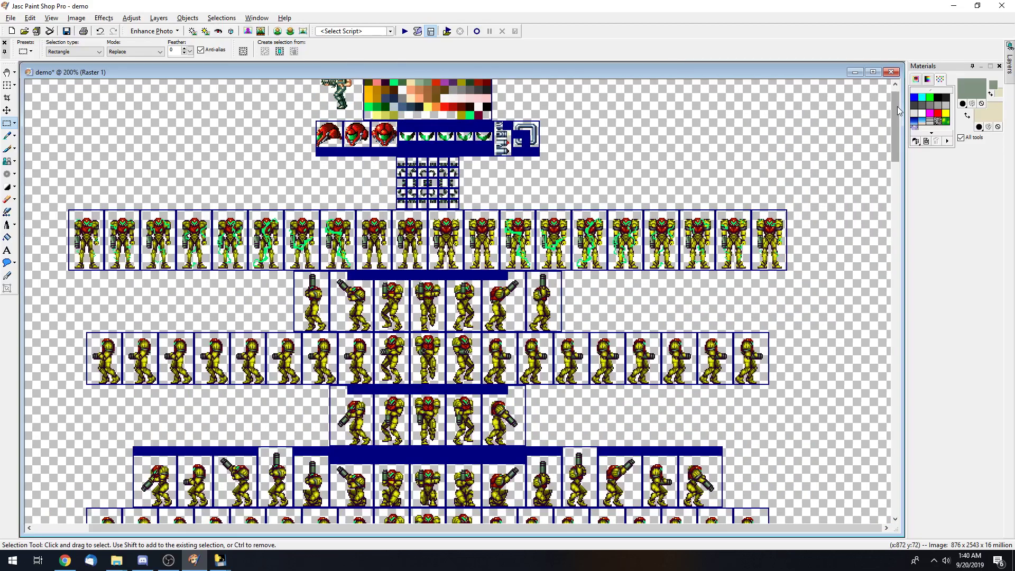
pyautogui.moveTo(896, 106)
pyautogui.mouseDown()
pyautogui.moveTo(872, 288)
pyautogui.moveTo(894, 121)
pyautogui.mouseUp()
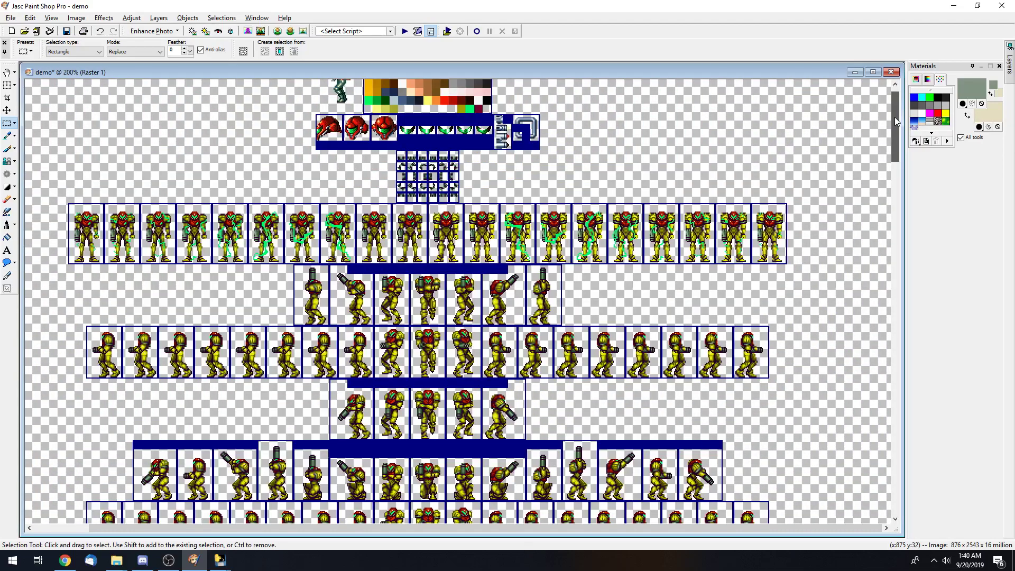
pyautogui.scroll(-5, 492, 261)
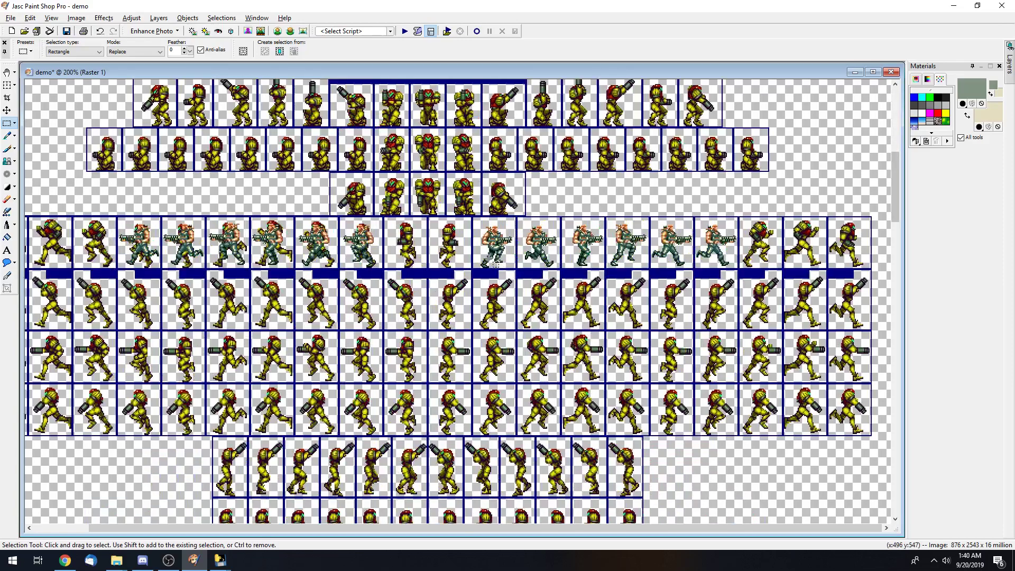
pyautogui.scroll(1, 703, 245)
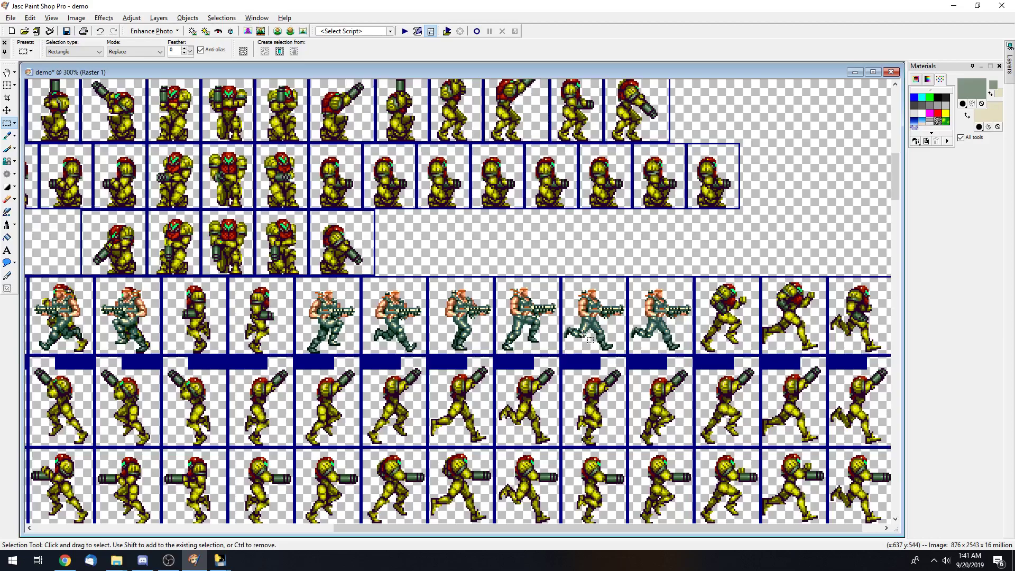
# - Try shifting part of the first right-facing Contra run frame and glance at the Run preview in SpriteSomething
pyautogui.moveTo(301, 284); pyautogui.dragTo(333, 326)
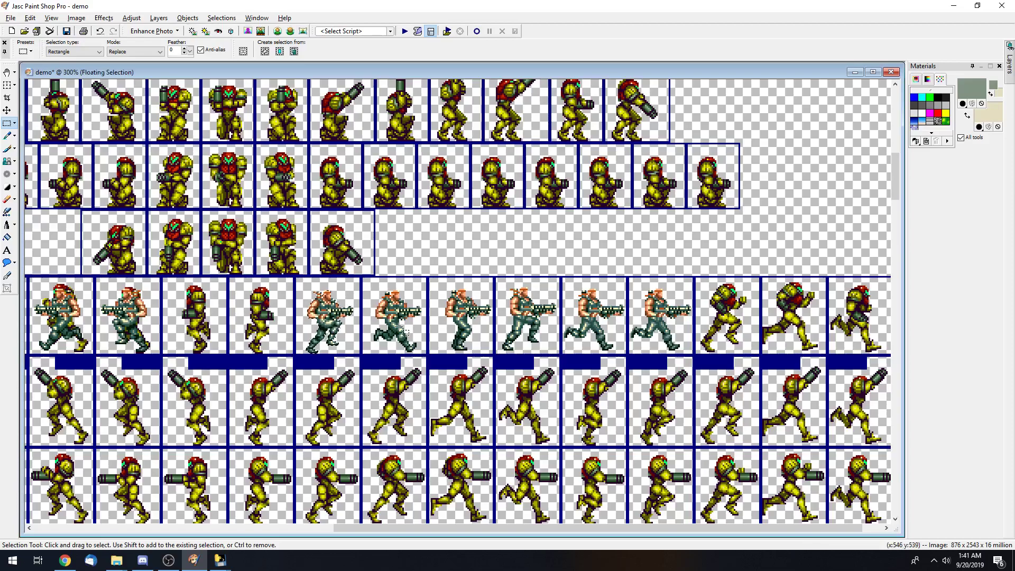
pyautogui.click(496, 276)
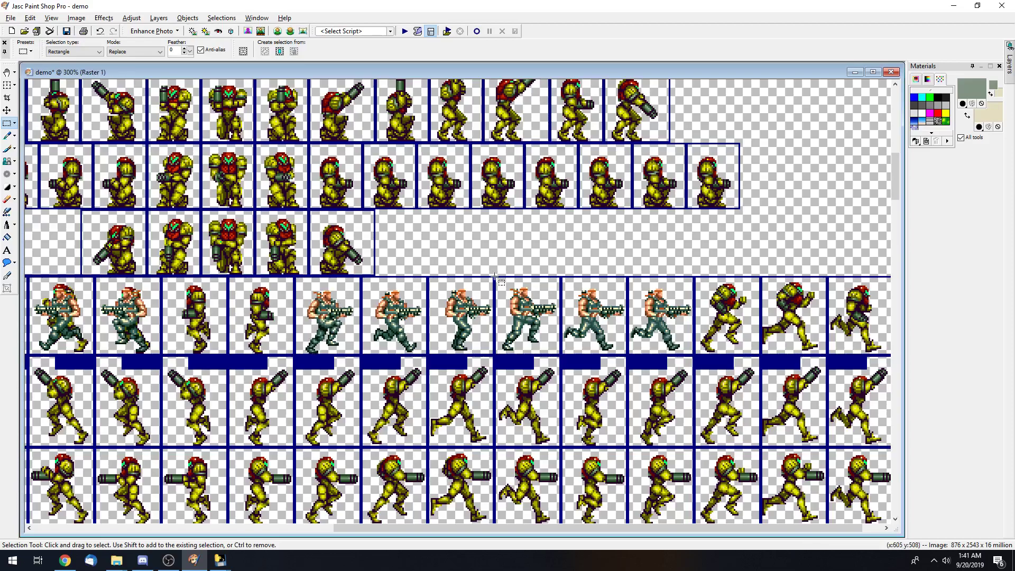
pyautogui.click(221, 562)
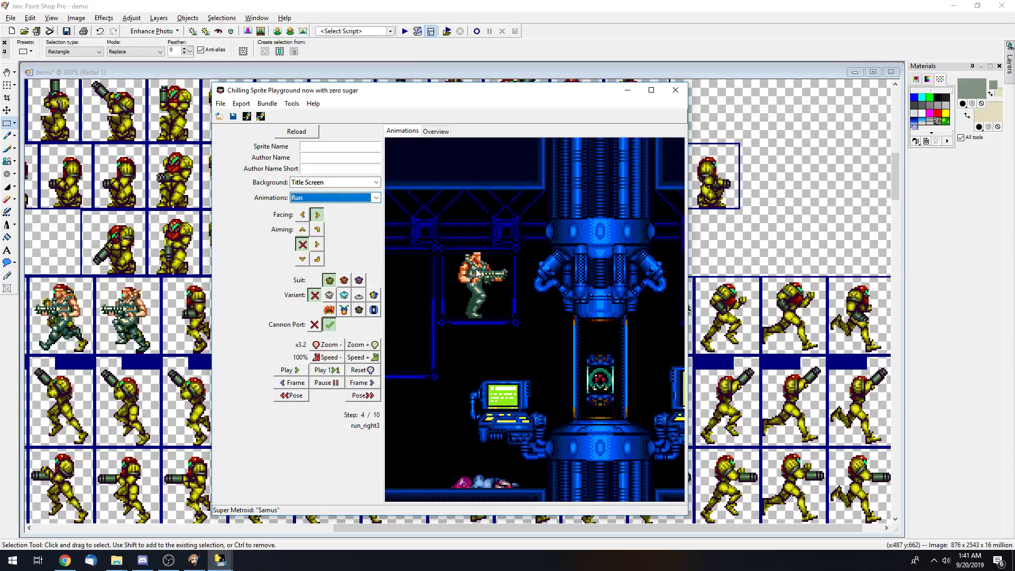
pyautogui.click(747, 68)
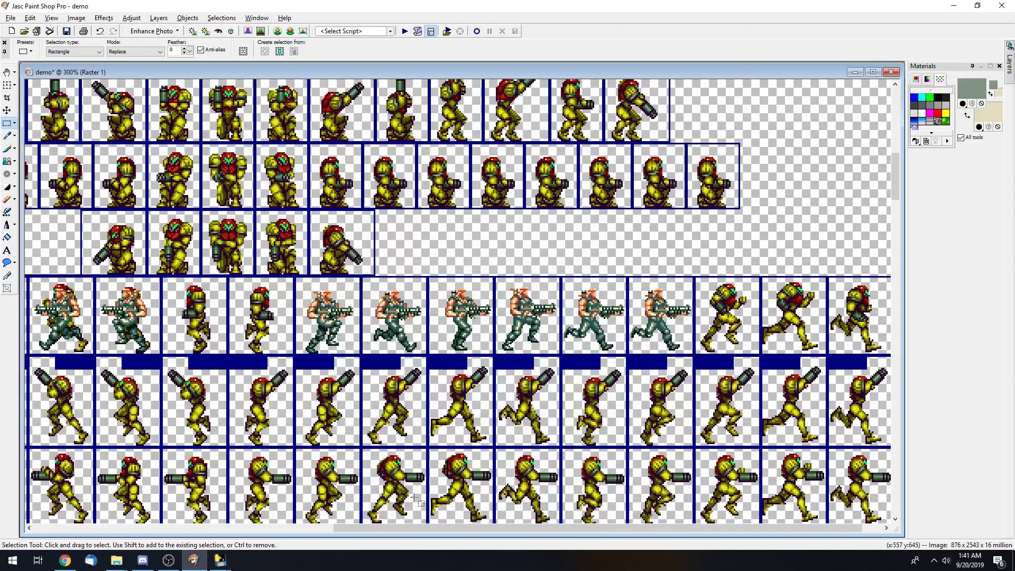
# - Examine the demo sheet from the running row back up to the palette, helmet and cannon port tiles
pyautogui.hscroll(2, 359, 386)
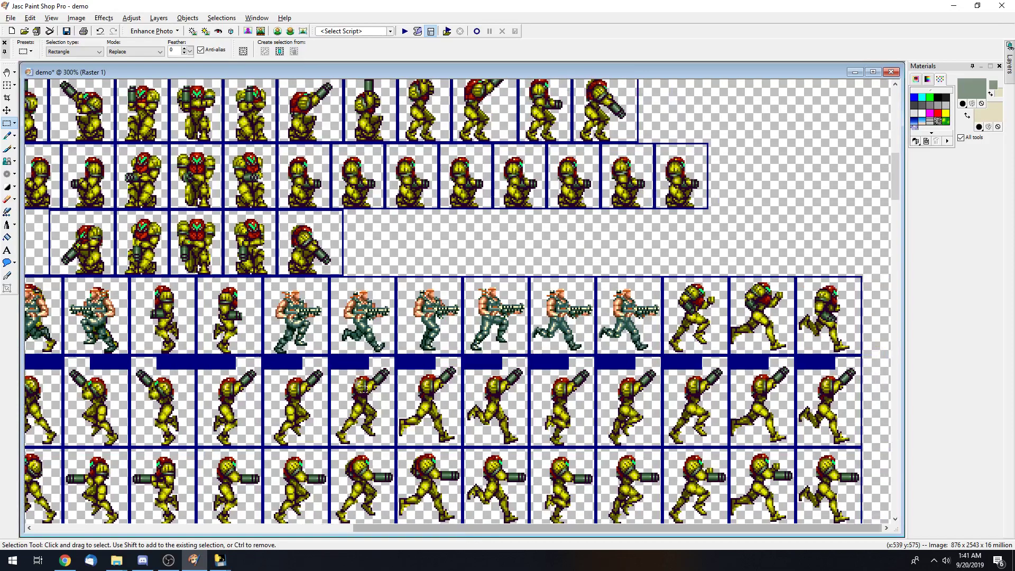
pyautogui.moveTo(437, 527); pyautogui.dragTo(312, 520)
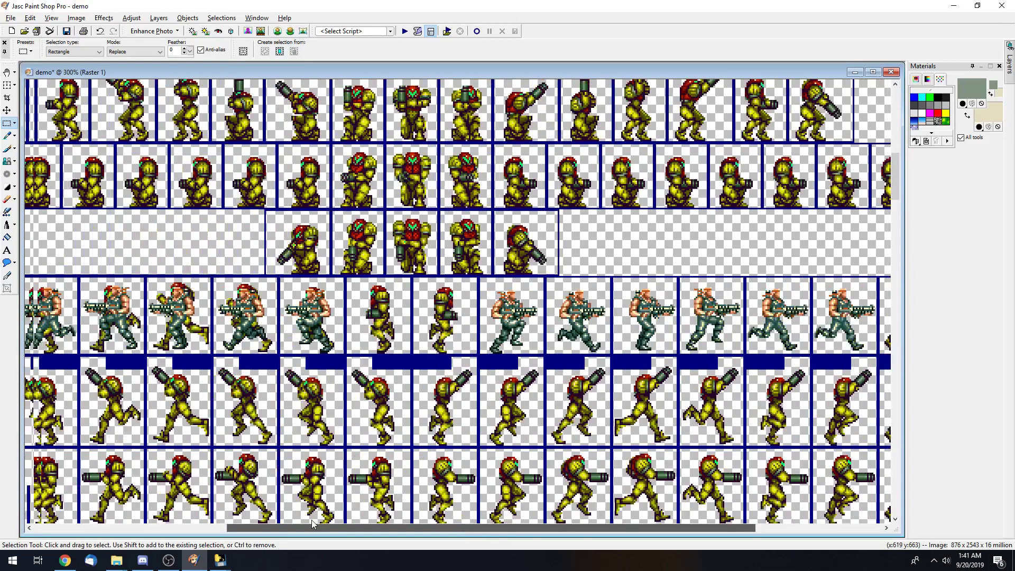
pyautogui.scroll(-1, 633, 218)
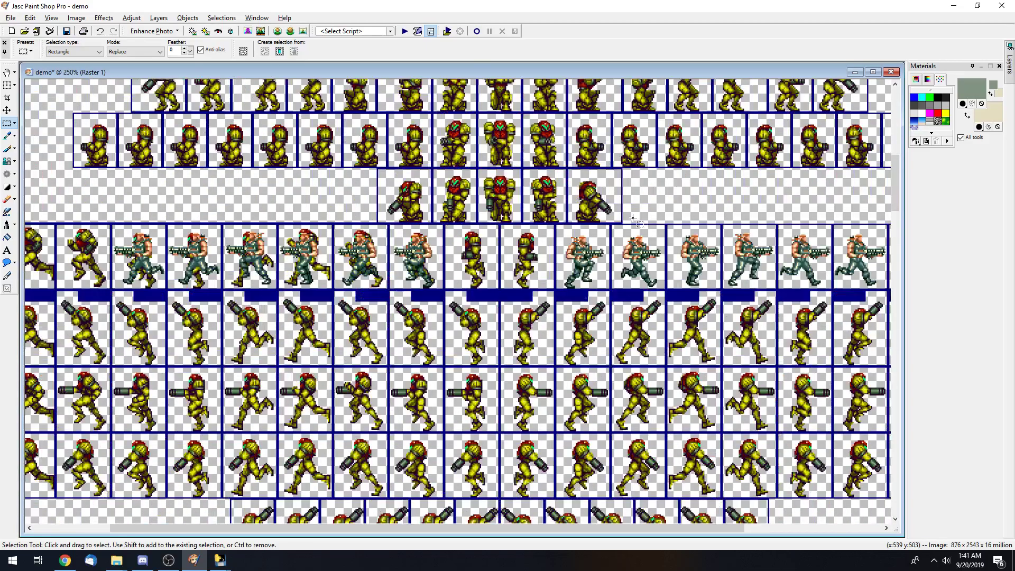
pyautogui.scroll(-2, 633, 218)
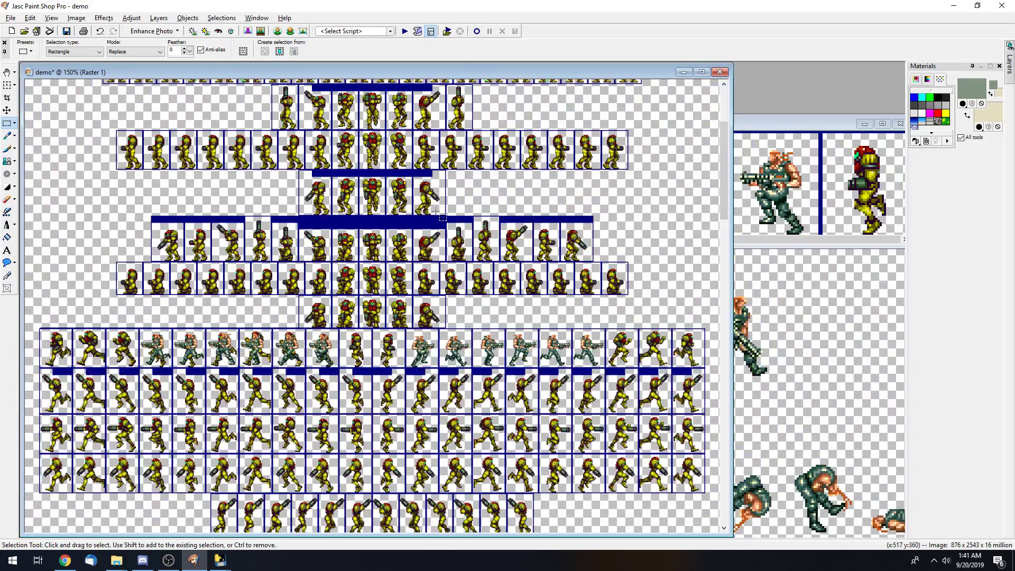
pyautogui.moveTo(724, 143); pyautogui.dragTo(724, 100)
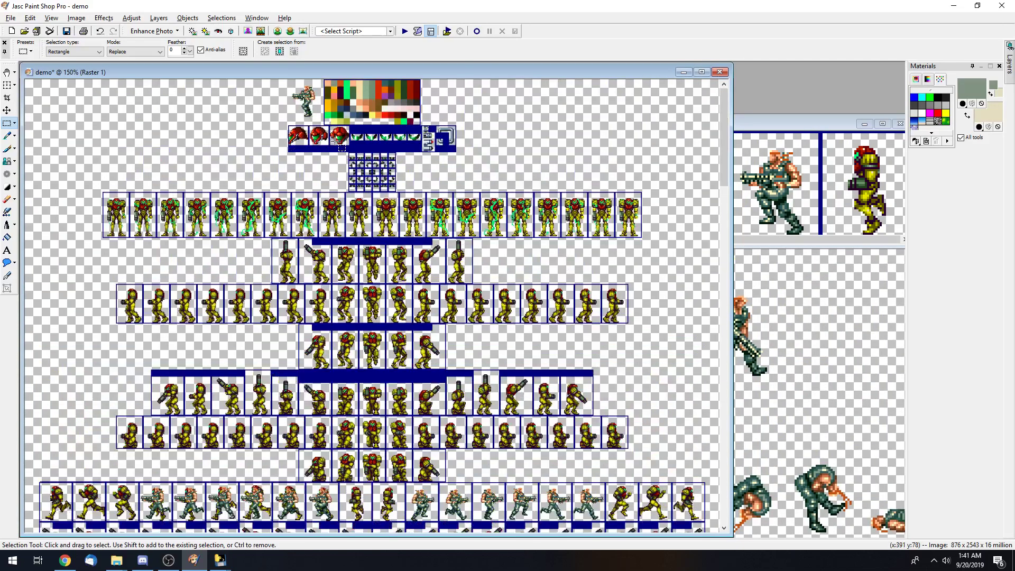
pyautogui.scroll(5, 341, 145)
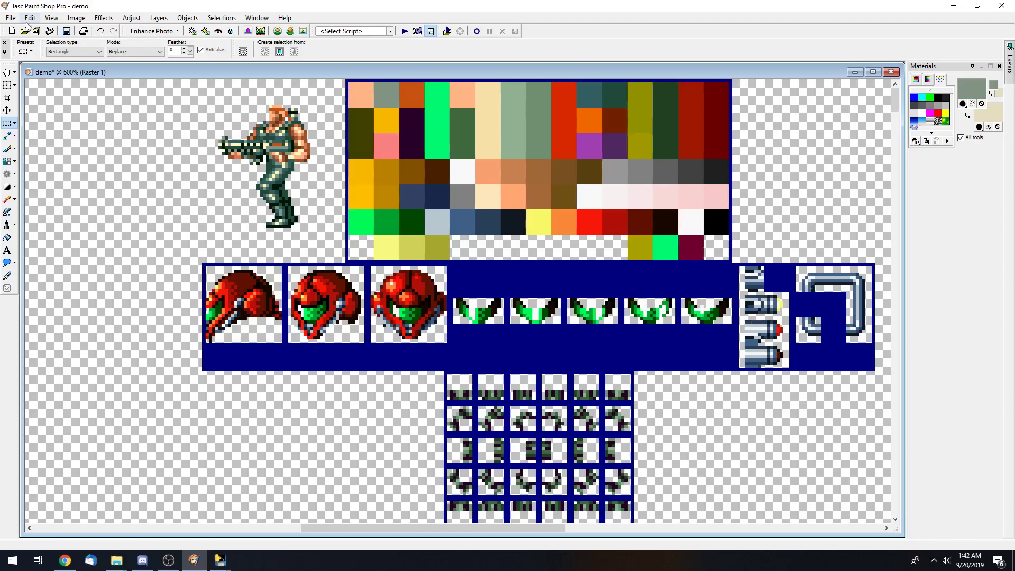
# - Move the demo sheet aside and examine the palette, skull, beam and cannon port tiles of the Super_Controid sheet
pyautogui.moveTo(559, 71); pyautogui.dragTo(682, 75)
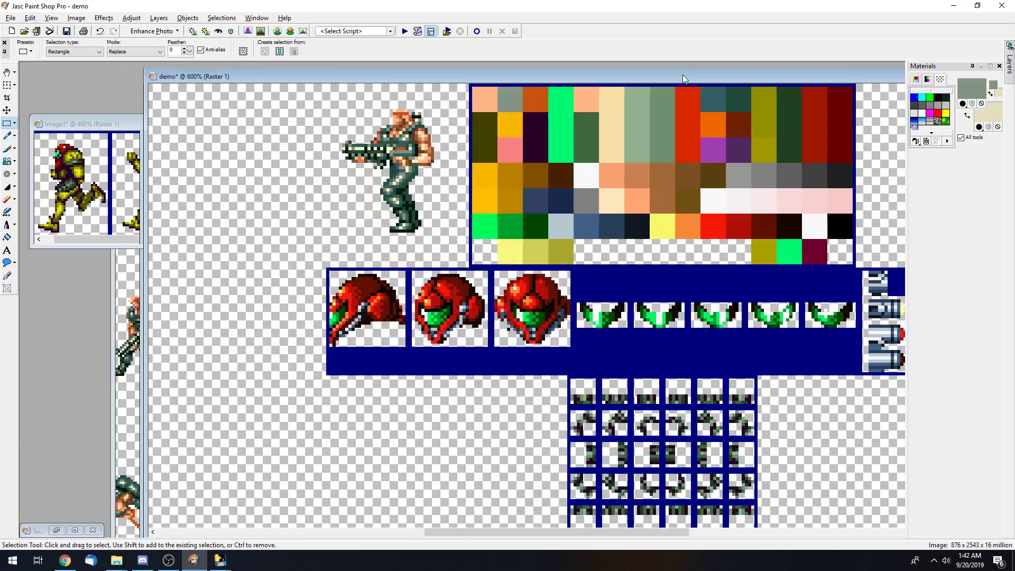
pyautogui.click(107, 483)
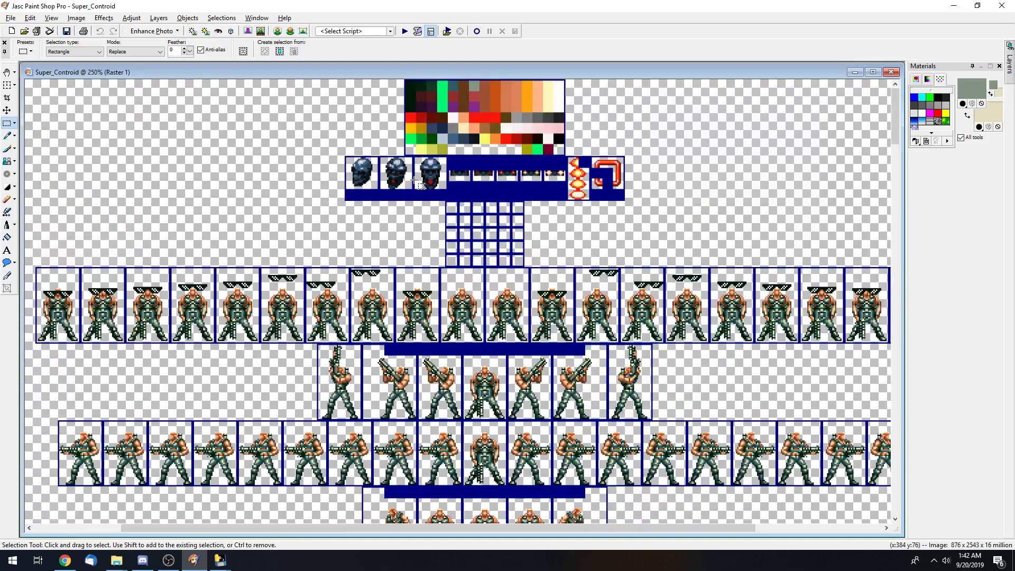
pyautogui.scroll(4, 366, 253)
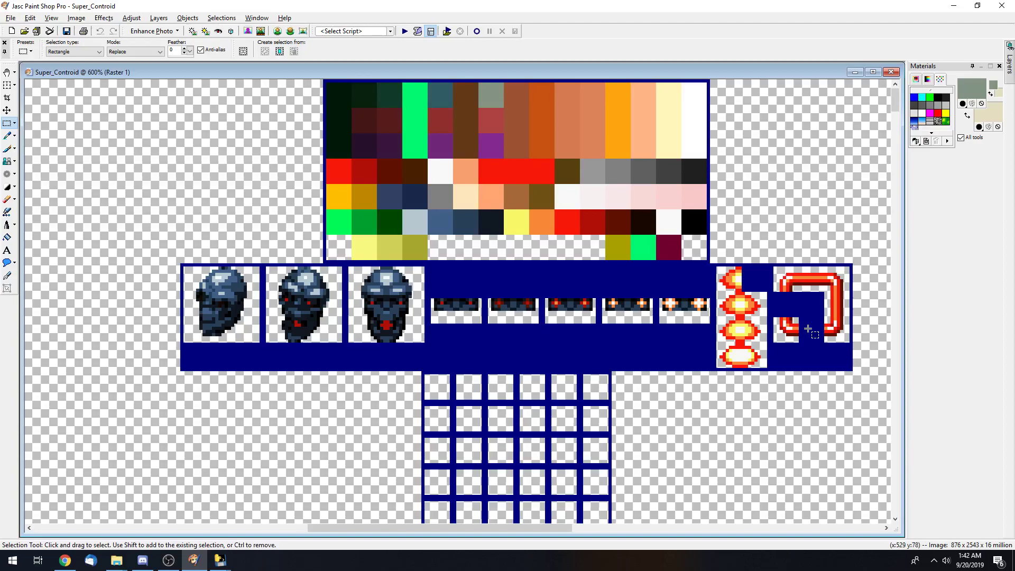
pyautogui.scroll(-4, 351, 318)
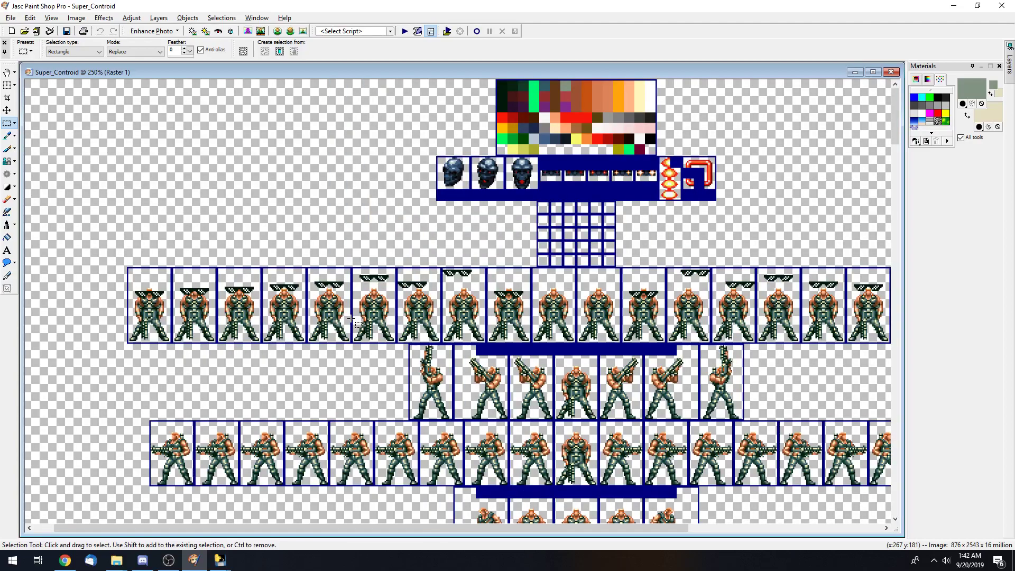
# - Switch to Chrome and examine the labelled Samus reference sheet from its palette down through the Stand, Crouch, Run and Moonwalk sections
pyautogui.scroll(-3, 599, 350)
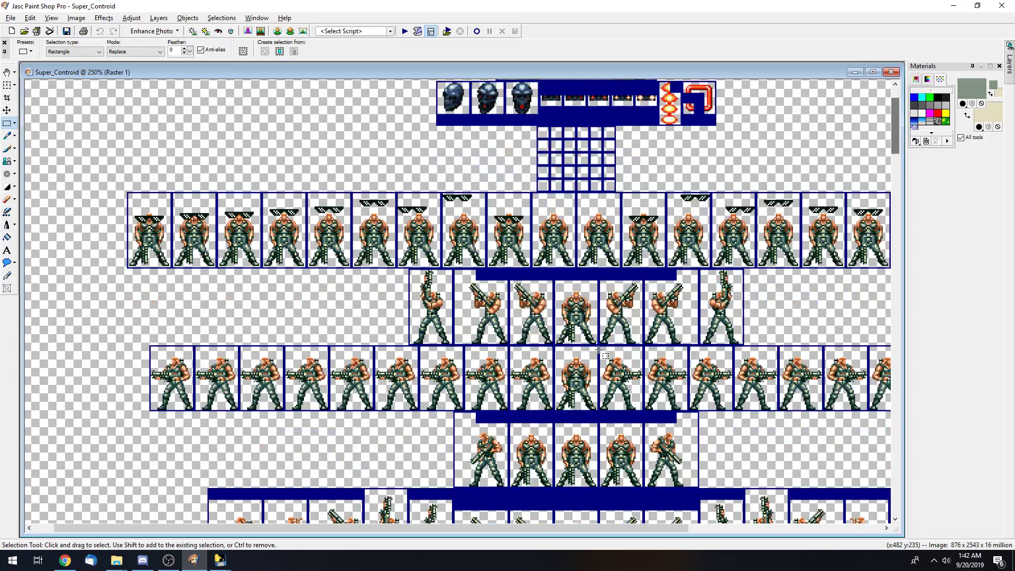
pyautogui.moveTo(412, 528); pyautogui.dragTo(467, 532)
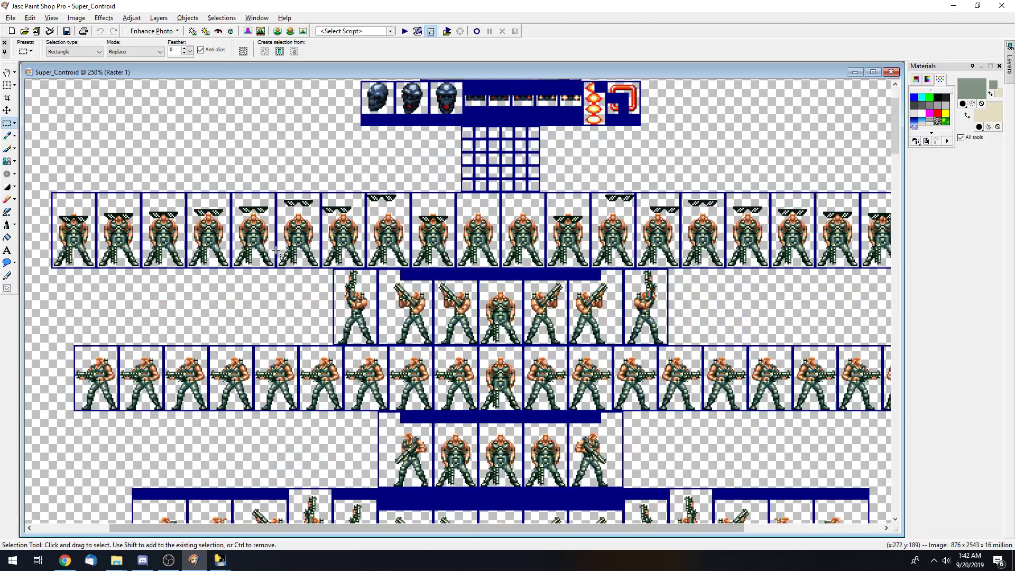
pyautogui.click(66, 568)
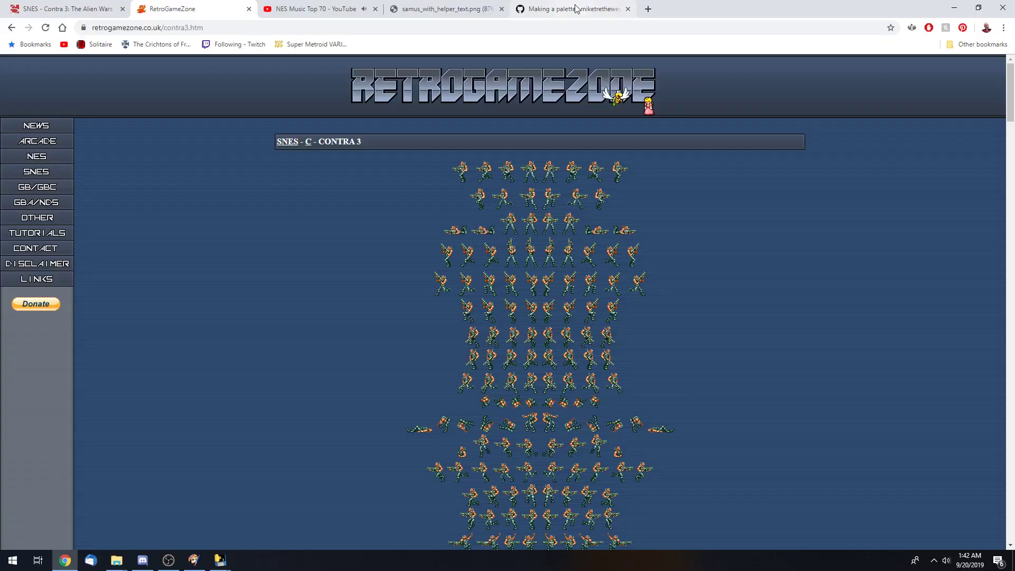
pyautogui.hotkey('ctrl', '4')
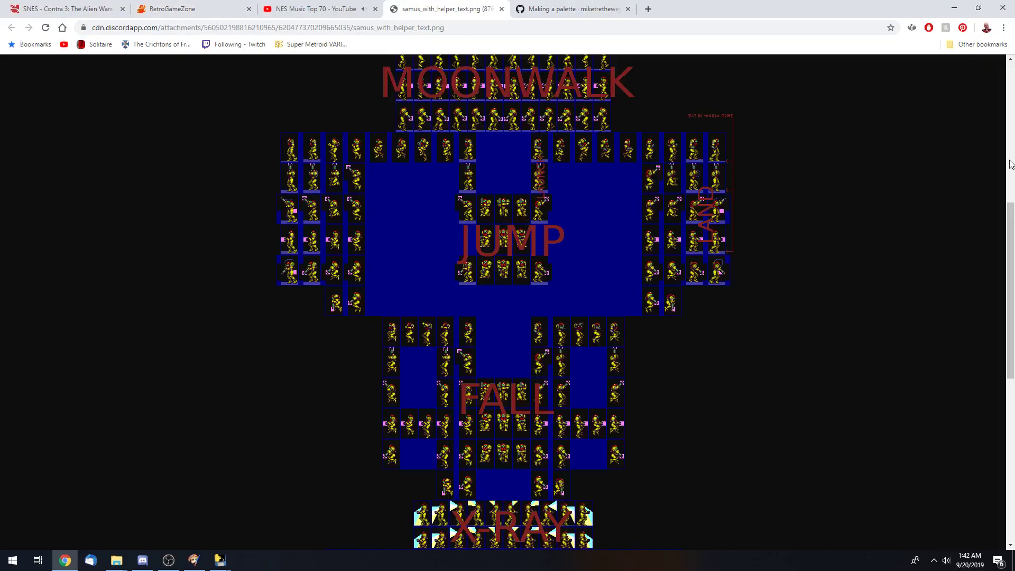
pyautogui.click(1010, 162)
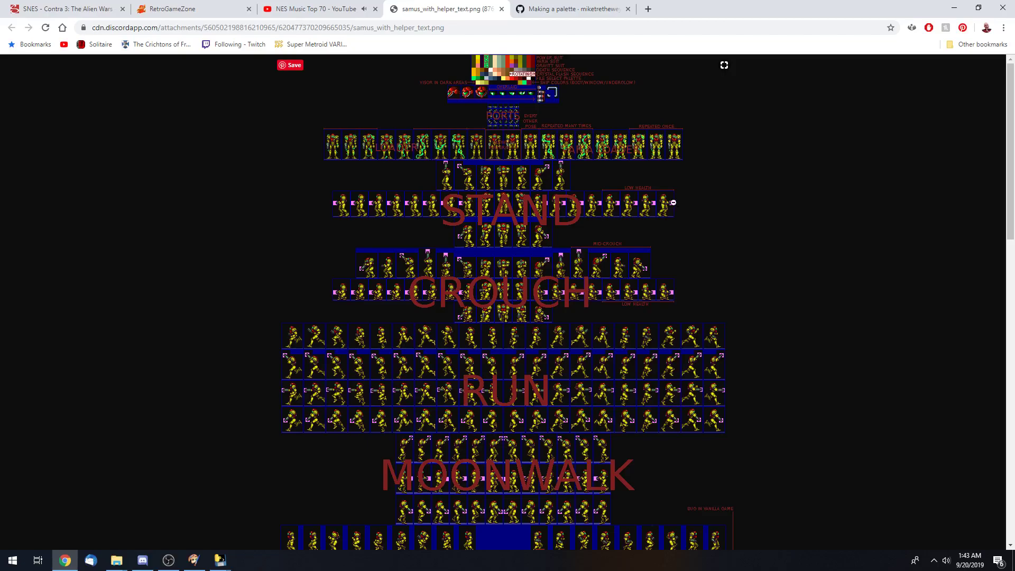
pyautogui.moveTo(1011, 207); pyautogui.dragTo(1010, 241)
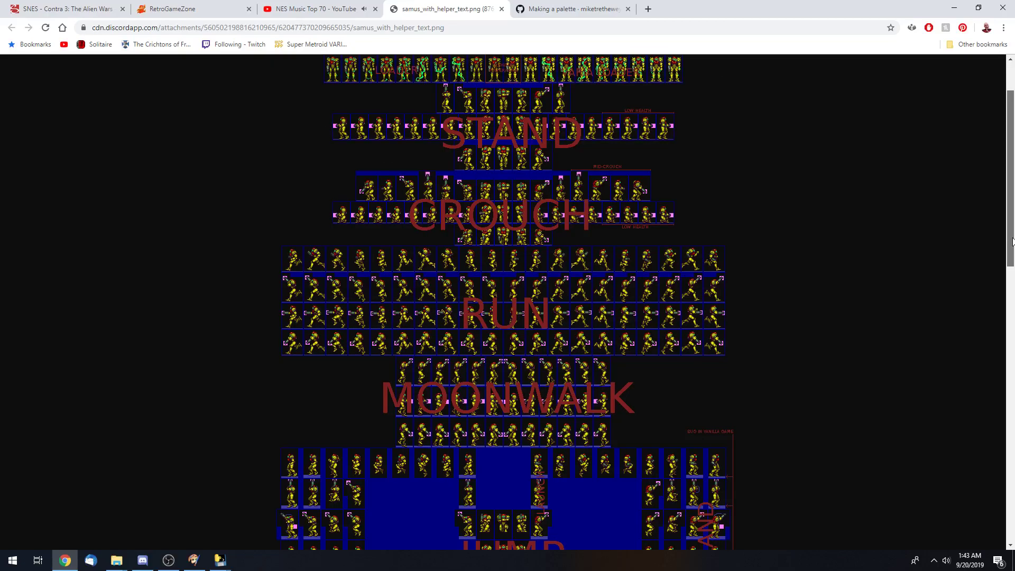
pyautogui.scroll(-6, 847, 257)
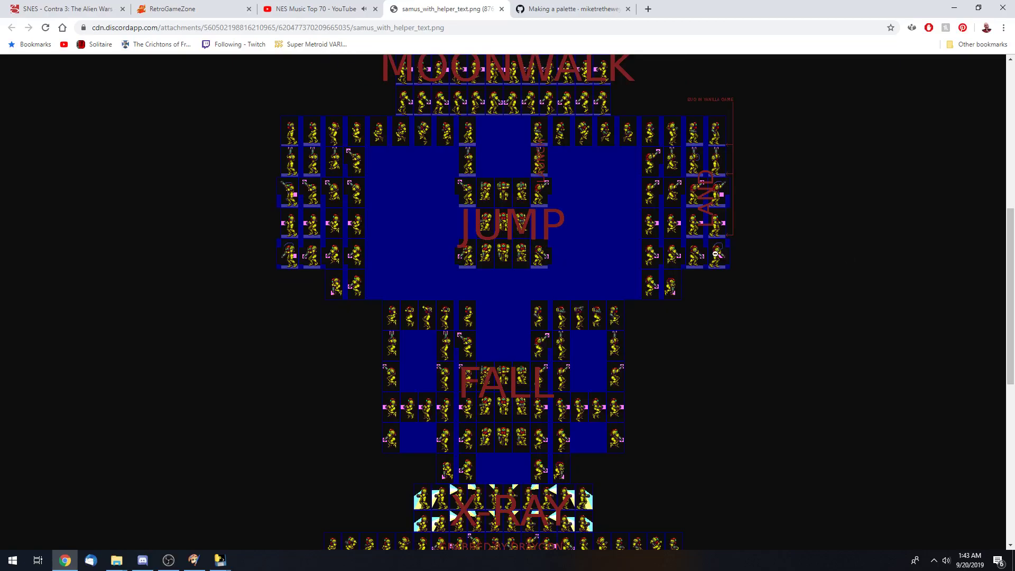
# - Examine the reference sheet's Fall, X-Ray, Bonk, Morph, Grapple and Death sections
pyautogui.scroll(-3, 421, 226)
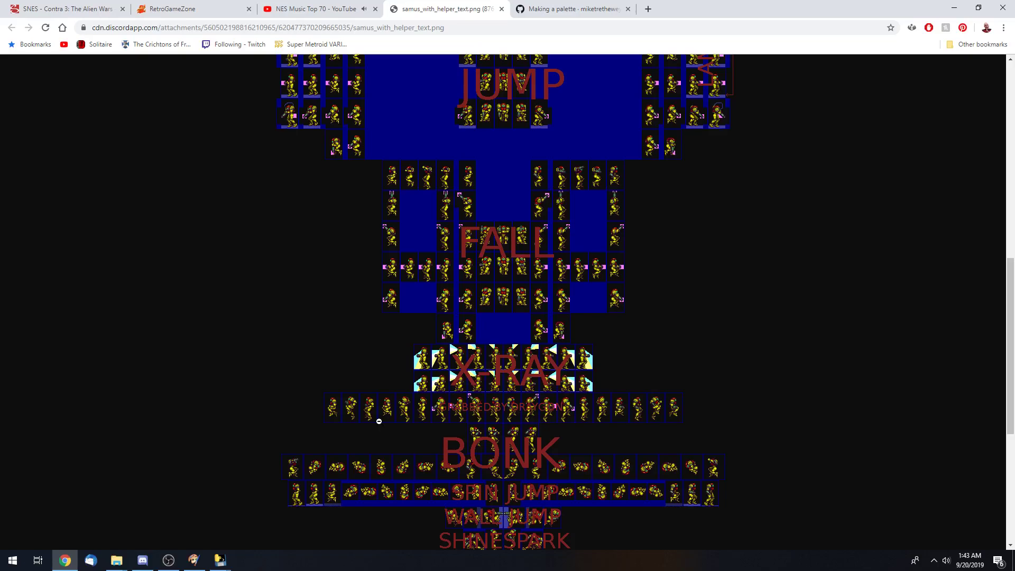
pyautogui.moveTo(1010, 288); pyautogui.dragTo(1011, 290)
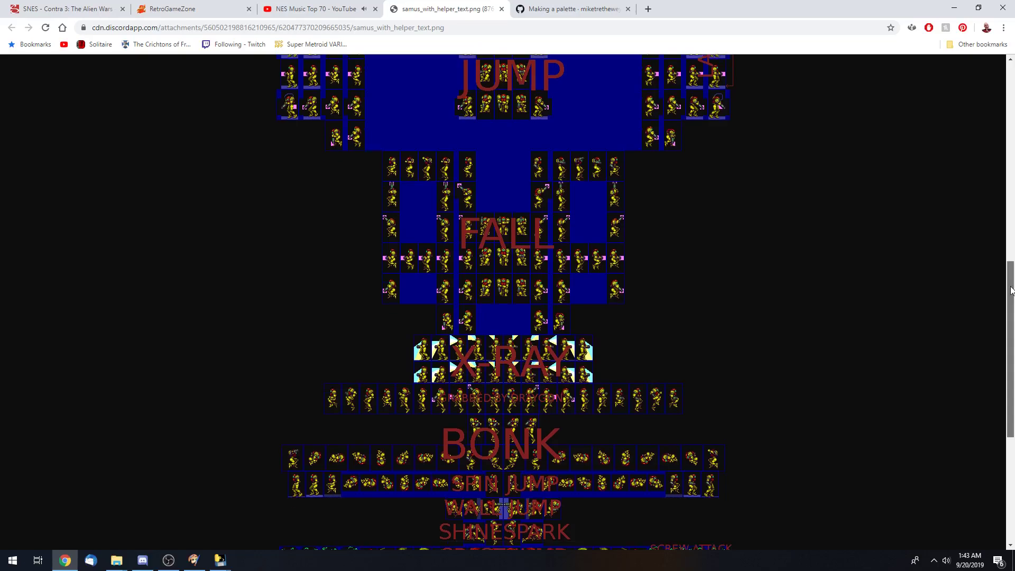
pyautogui.scroll(-3, 842, 273)
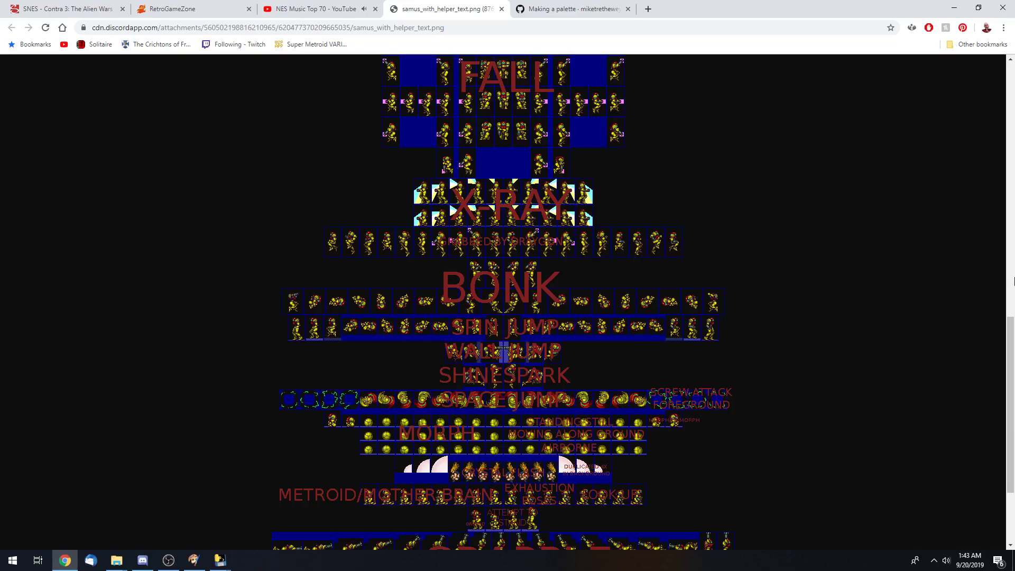
pyautogui.scroll(-2, 1013, 338)
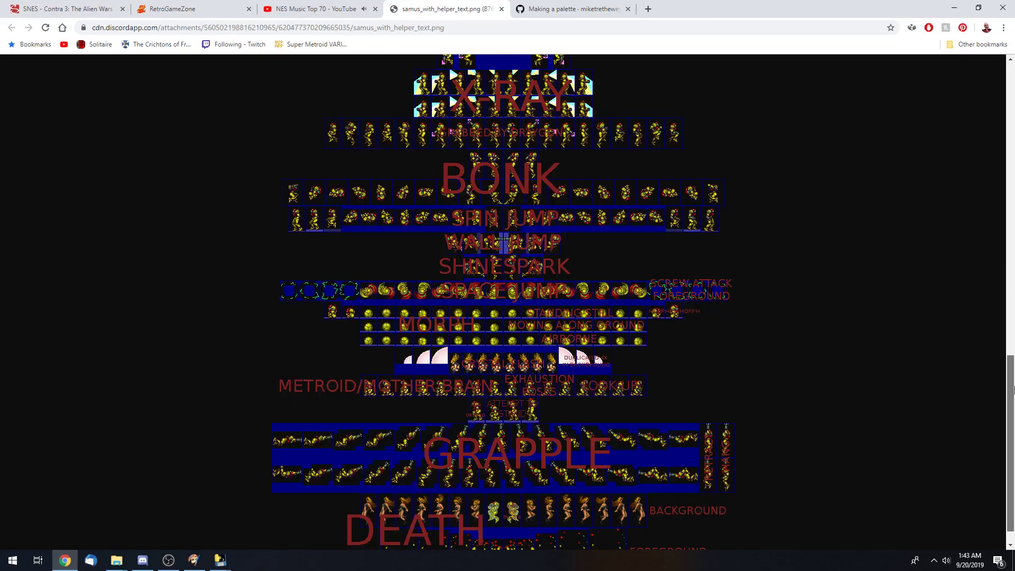
pyautogui.scroll(-1, 420, 348)
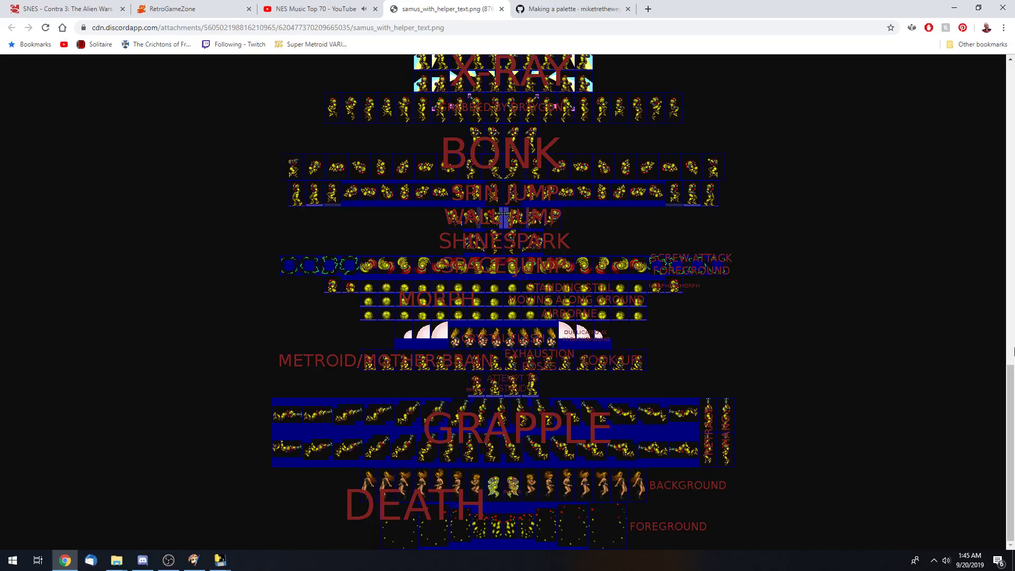
pyautogui.moveTo(1010, 352); pyautogui.dragTo(1009, 79)
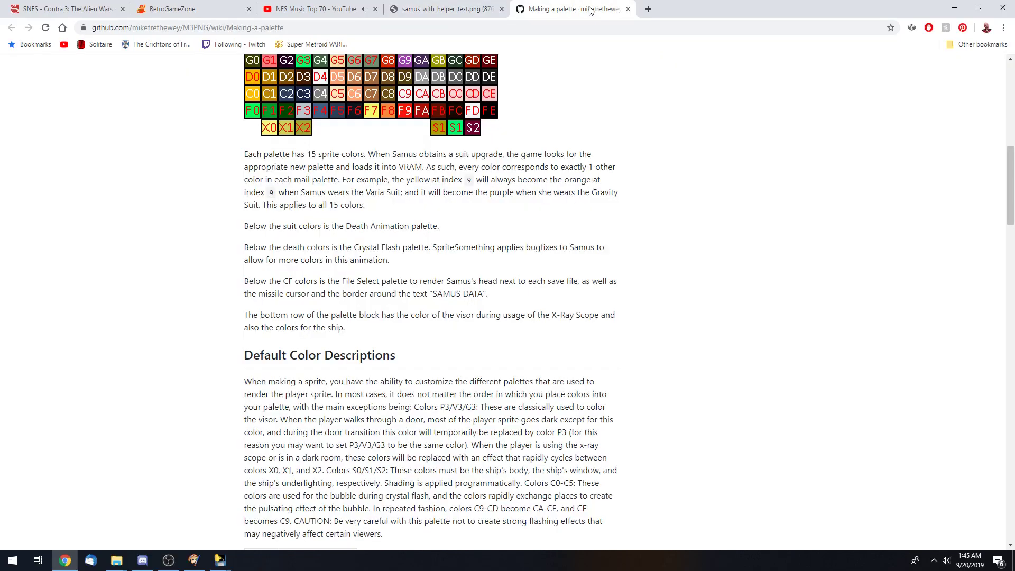
# - Open the "Making a palette" wiki page and read its palette grid overview and default color description table
pyautogui.click(587, 9)
pyautogui.moveTo(1011, 172); pyautogui.dragTo(1011, 88)
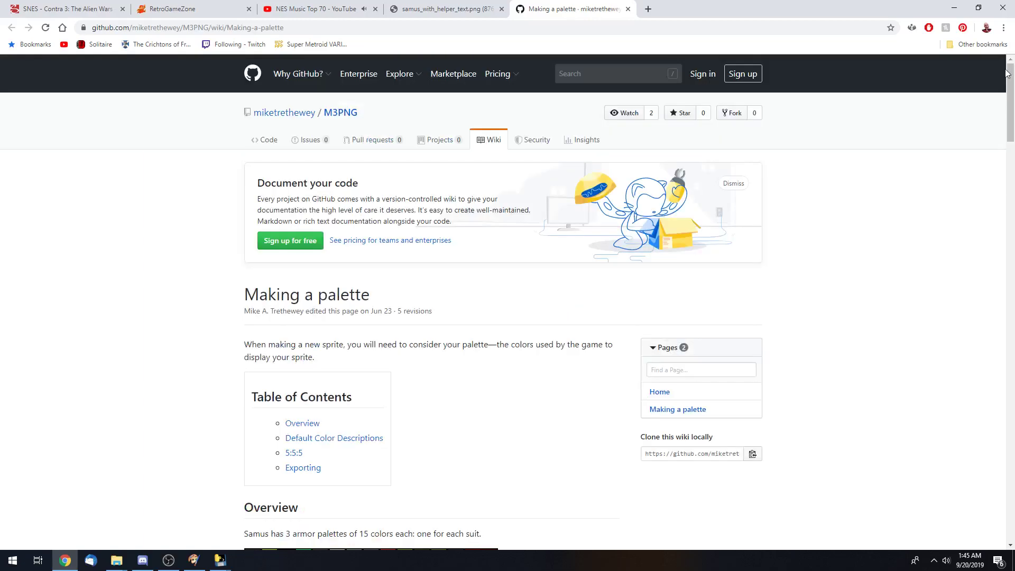
pyautogui.scroll(-1, 1010, 85)
pyautogui.moveTo(1010, 84); pyautogui.dragTo(1011, 145)
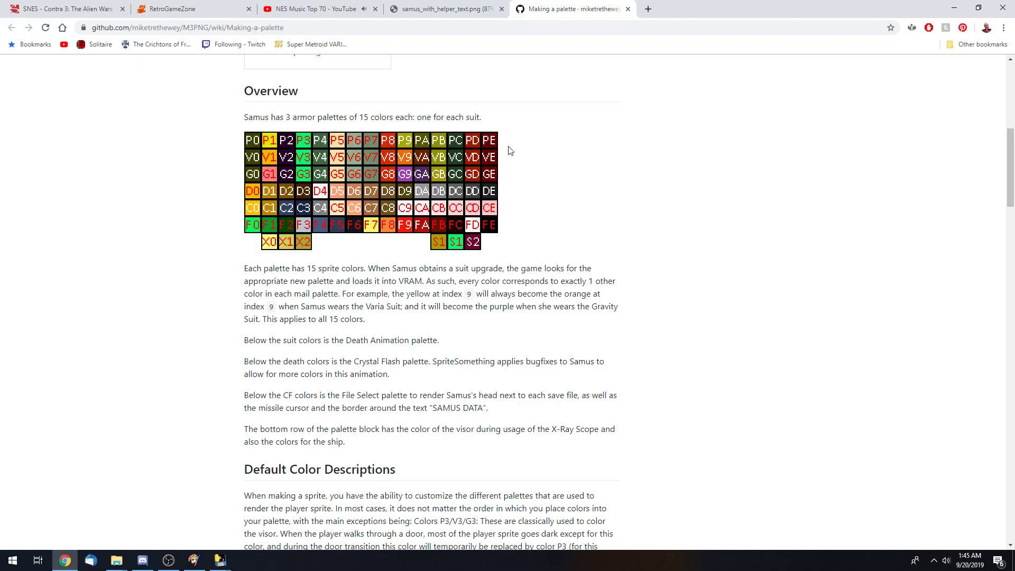
pyautogui.moveTo(1012, 153); pyautogui.dragTo(1012, 281)
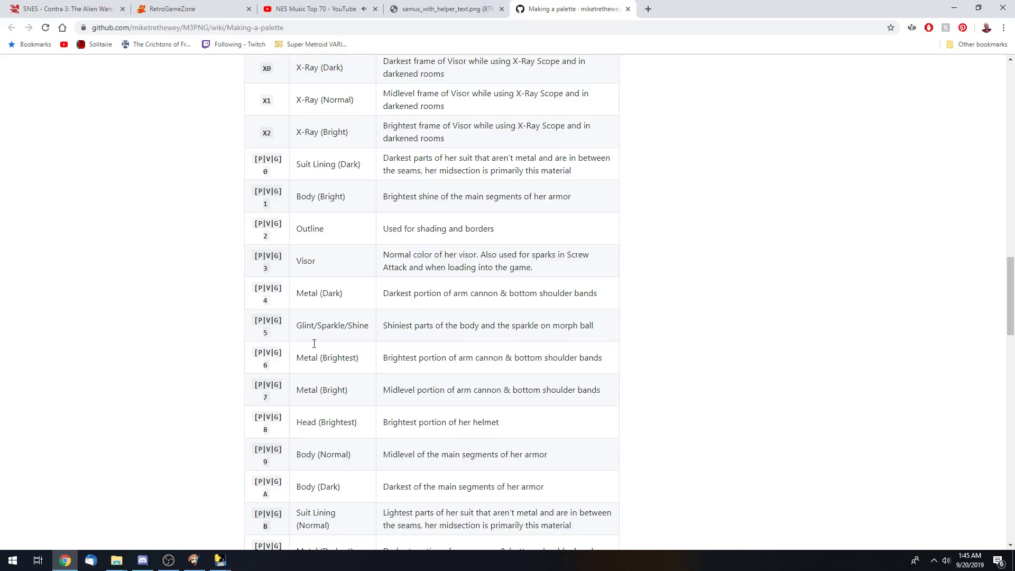
pyautogui.moveTo(1010, 273); pyautogui.dragTo(1004, 163)
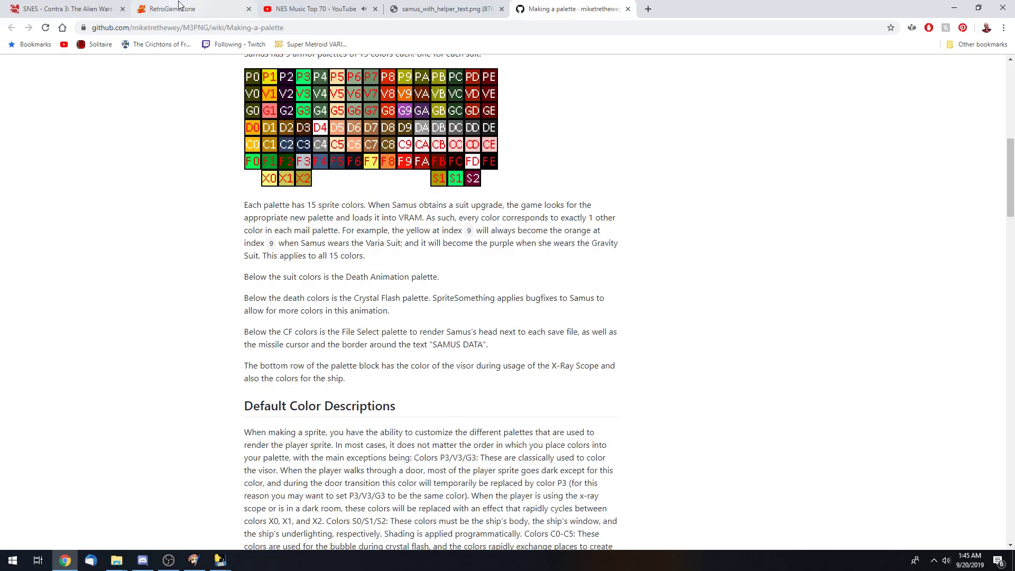
# - Switch to Paint Shop Pro and examine the screw attack, morph ball and crystal flash rows of the Super_Controid sheet
pyautogui.click(197, 561)
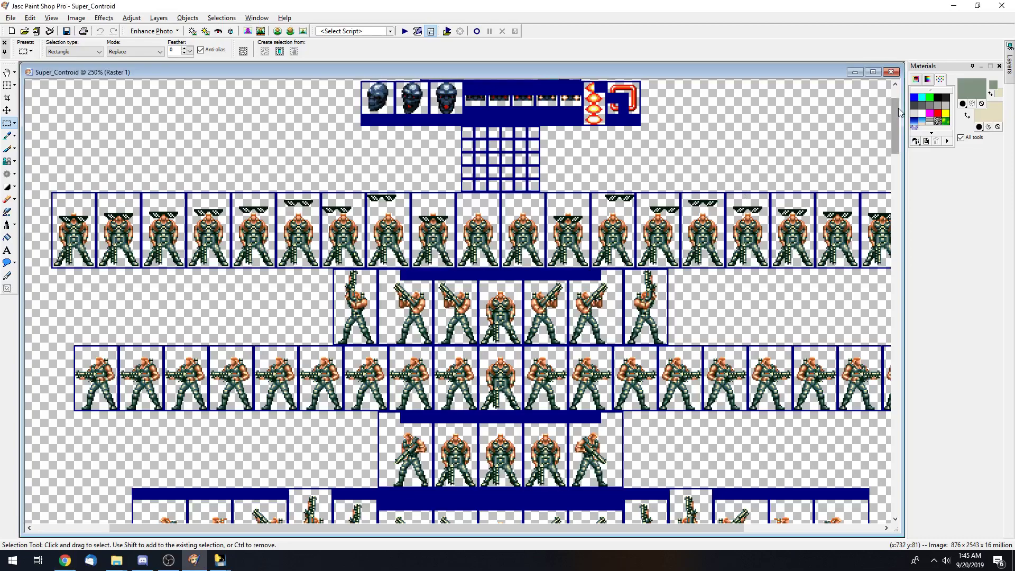
pyautogui.moveTo(898, 108); pyautogui.dragTo(891, 303)
pyautogui.moveTo(892, 305); pyautogui.dragTo(889, 415)
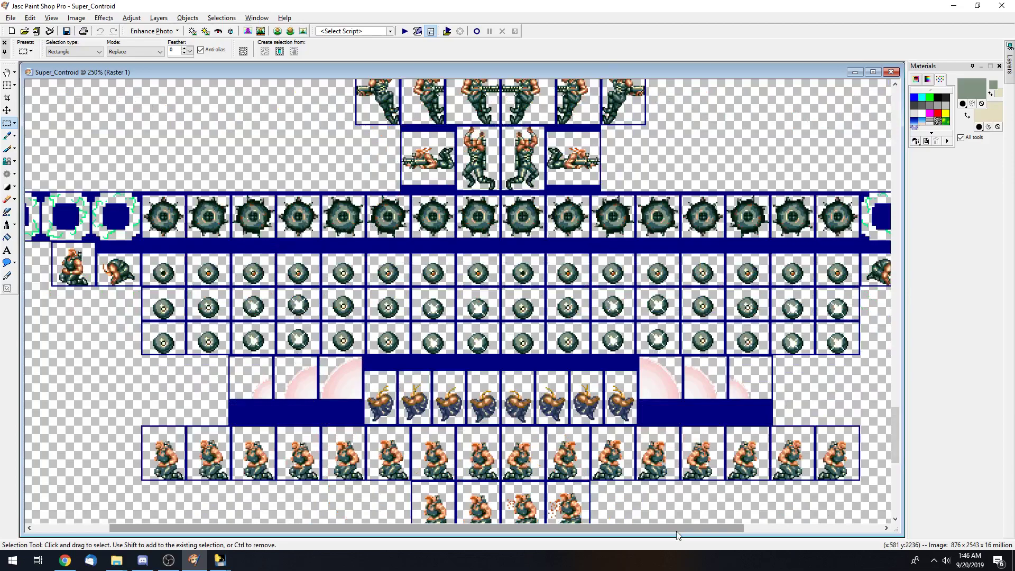
pyautogui.moveTo(677, 528); pyautogui.dragTo(652, 528)
pyautogui.moveTo(895, 431); pyautogui.dragTo(898, 417)
pyautogui.scroll(-1, 898, 418)
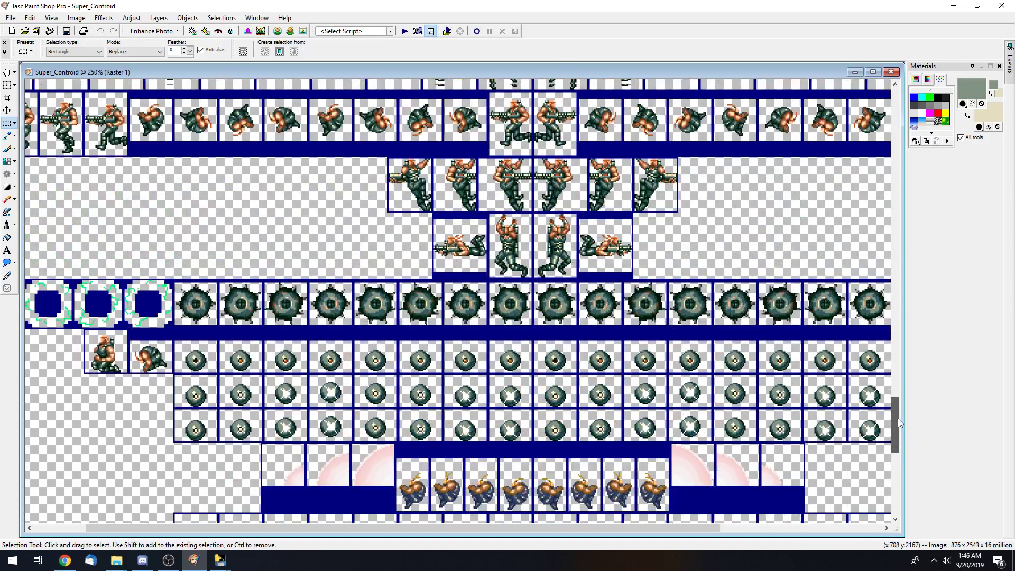
# - Examine the Super_Controid sheet's spin jump and wall jump rows, and its grapple and death rows
pyautogui.scroll(2, 897, 417)
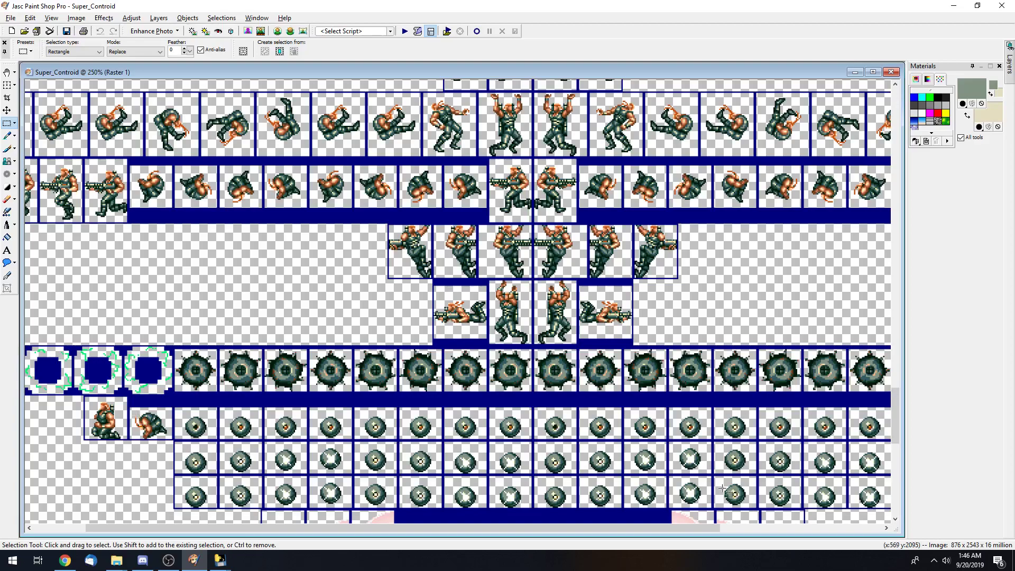
pyautogui.moveTo(894, 415); pyautogui.dragTo(900, 463)
pyautogui.scroll(-3, 778, 465)
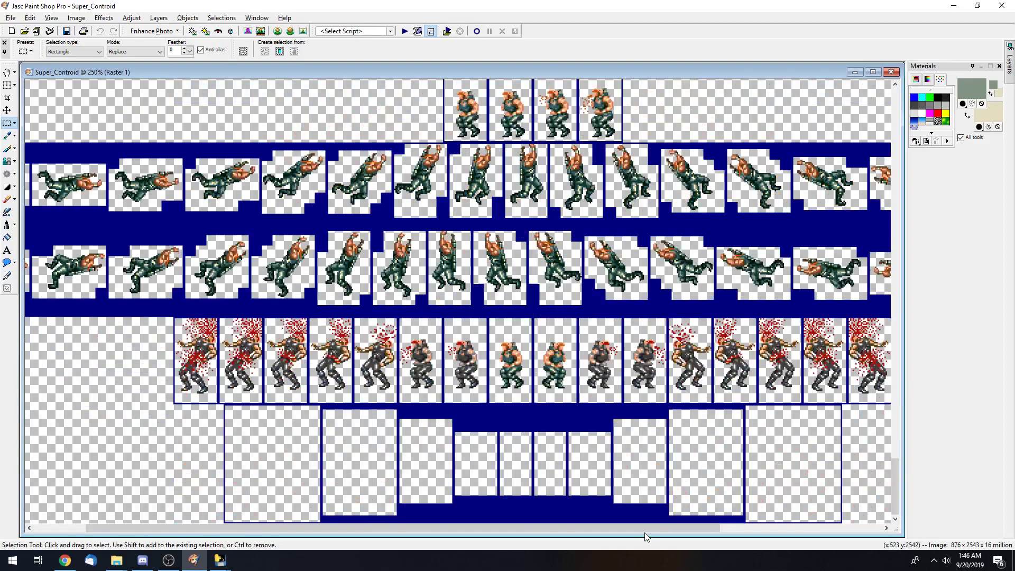
pyautogui.moveTo(645, 532); pyautogui.dragTo(722, 525)
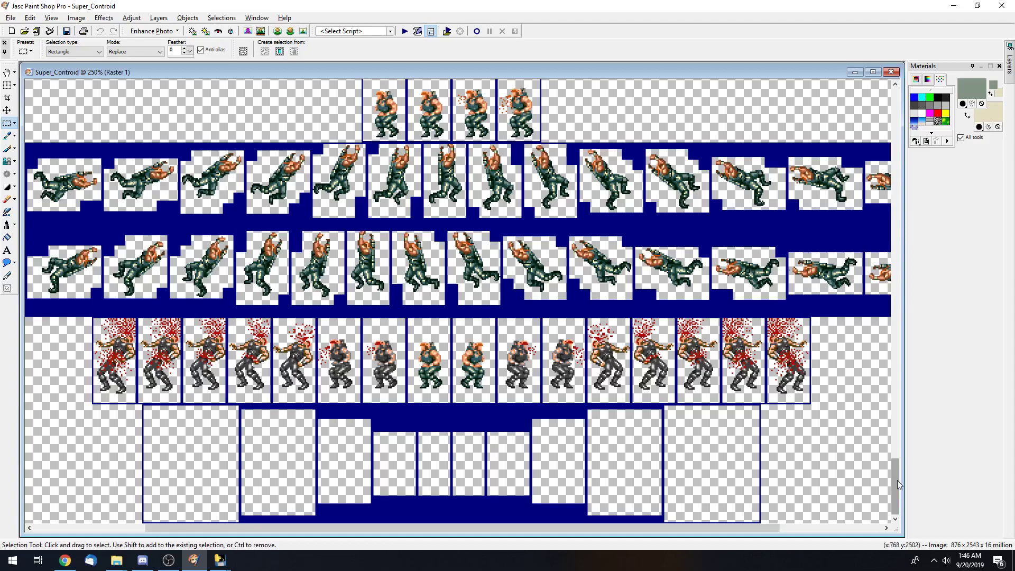
# - Examine the Super_Controid sheet from the palette and helmet tiles through the standing, crouching, running, moonwalk and jump rows
pyautogui.moveTo(896, 482); pyautogui.dragTo(896, 113)
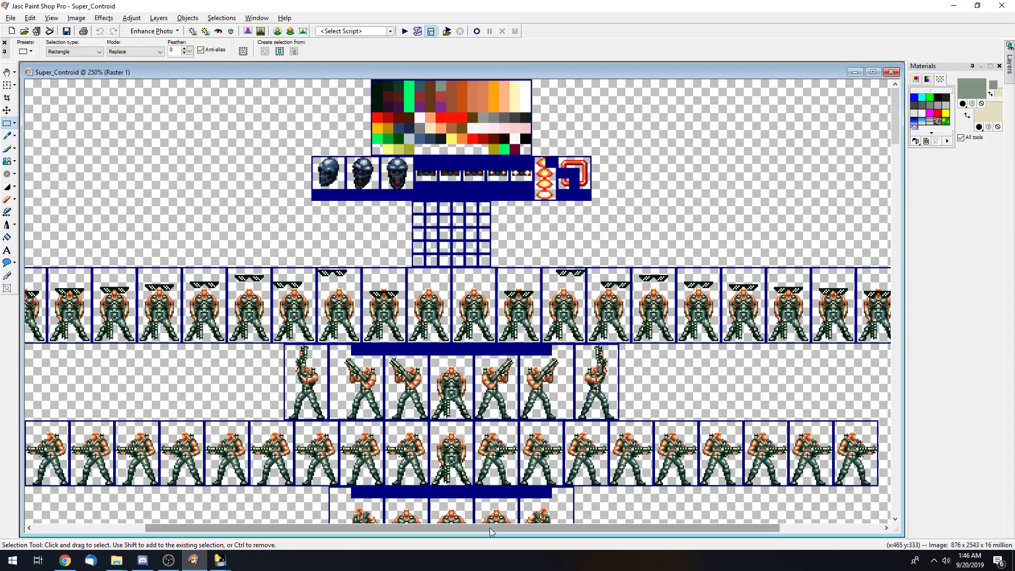
pyautogui.moveTo(489, 527); pyautogui.dragTo(447, 527)
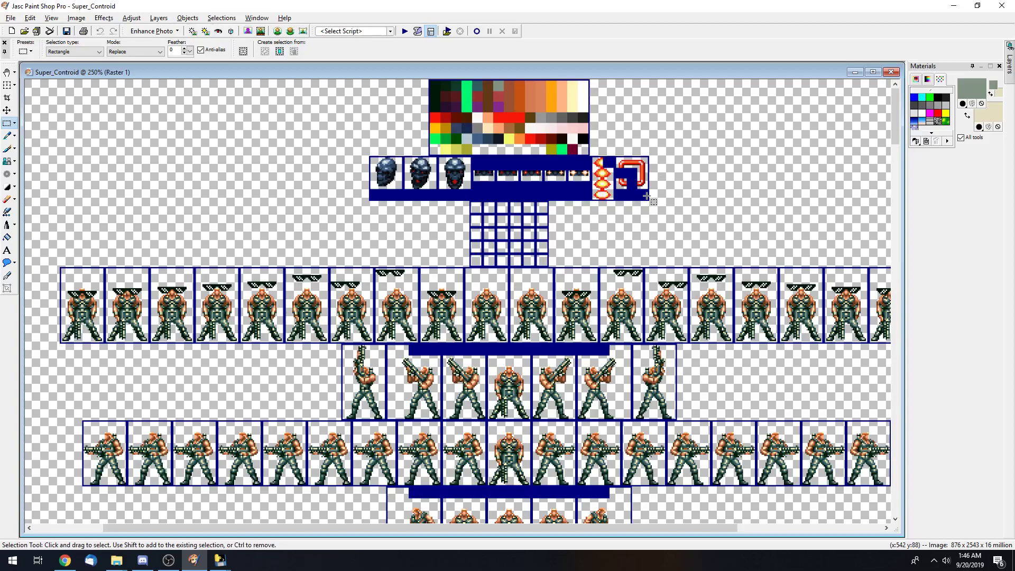
pyautogui.scroll(-2, 897, 105)
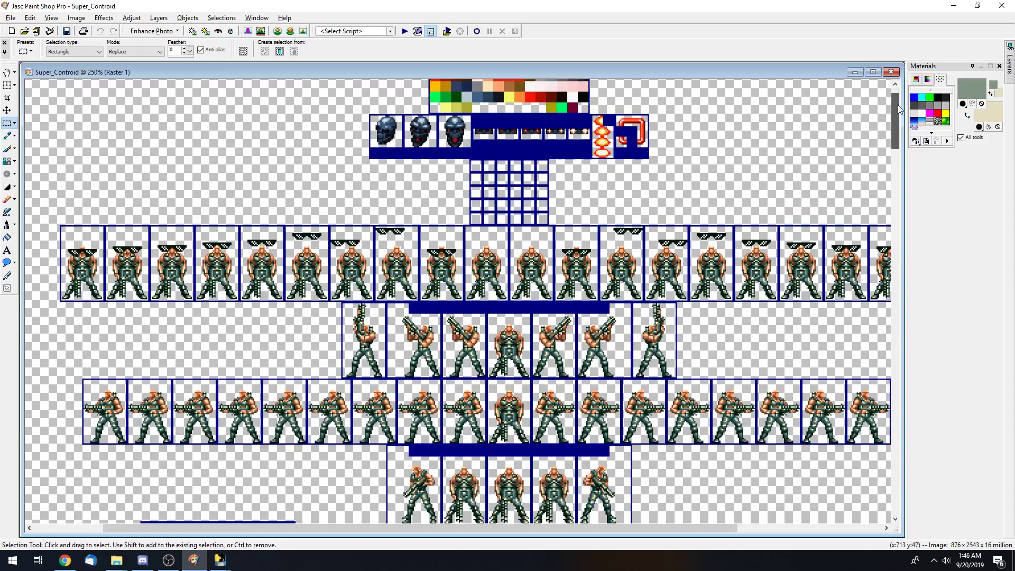
pyautogui.moveTo(897, 105); pyautogui.dragTo(892, 235)
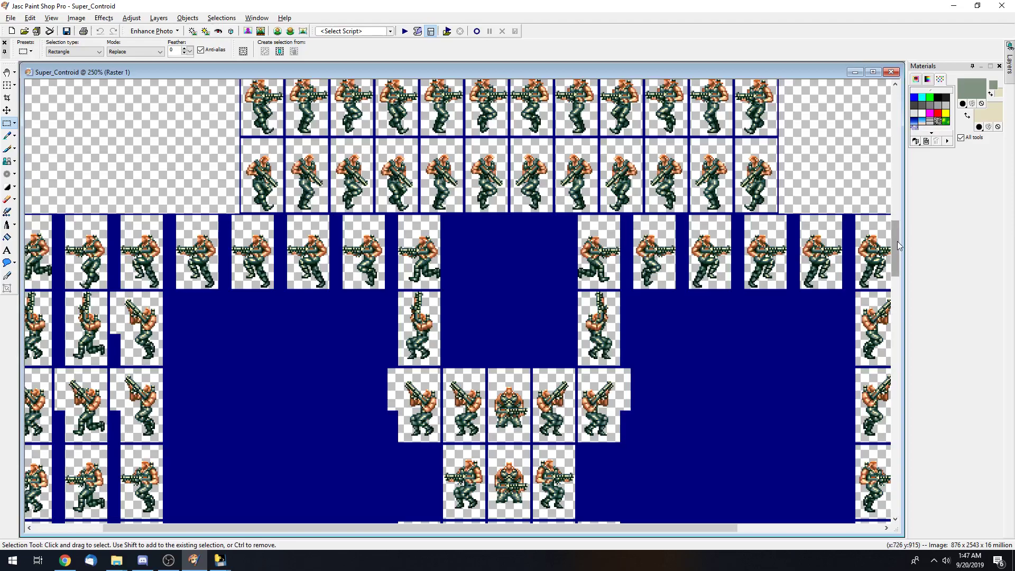
pyautogui.scroll(5, 896, 241)
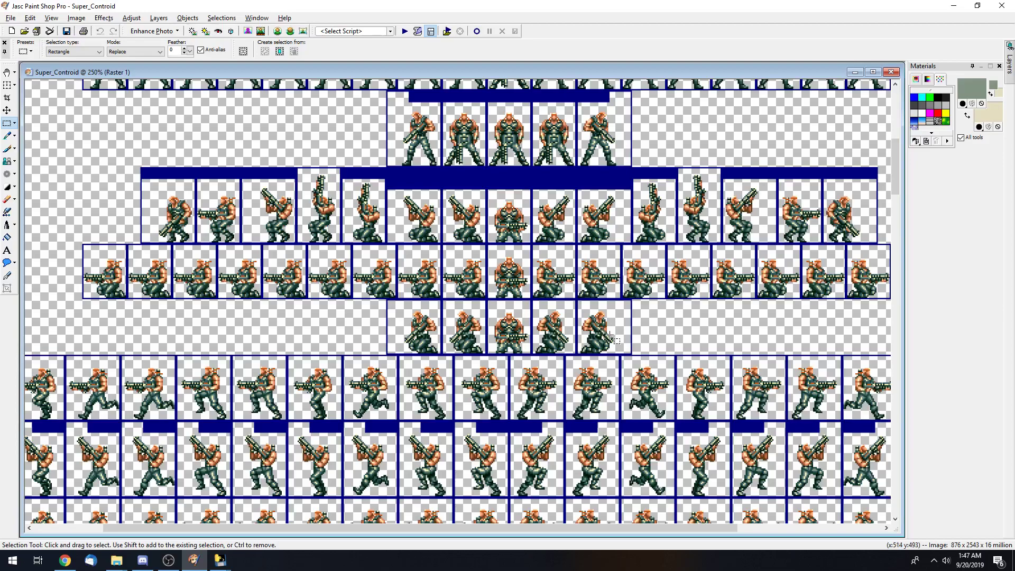
pyautogui.moveTo(895, 151); pyautogui.dragTo(890, 193)
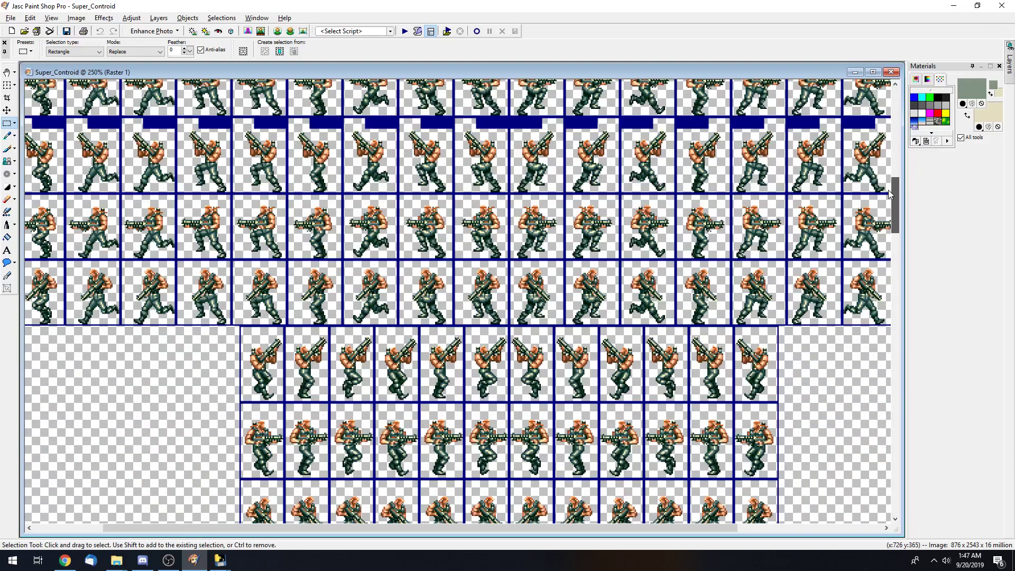
pyautogui.moveTo(888, 191); pyautogui.dragTo(872, 103)
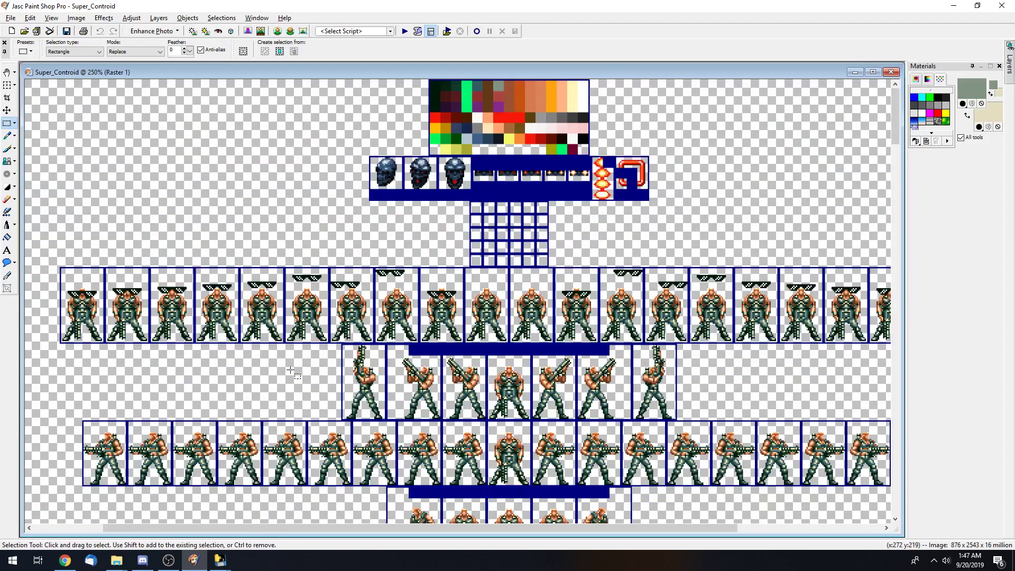
# - Glance at the Run preview in SpriteSomething, return to the Super_Controid sheet and zoom it out to 200%
pyautogui.hotkey('alt', 'Tab')
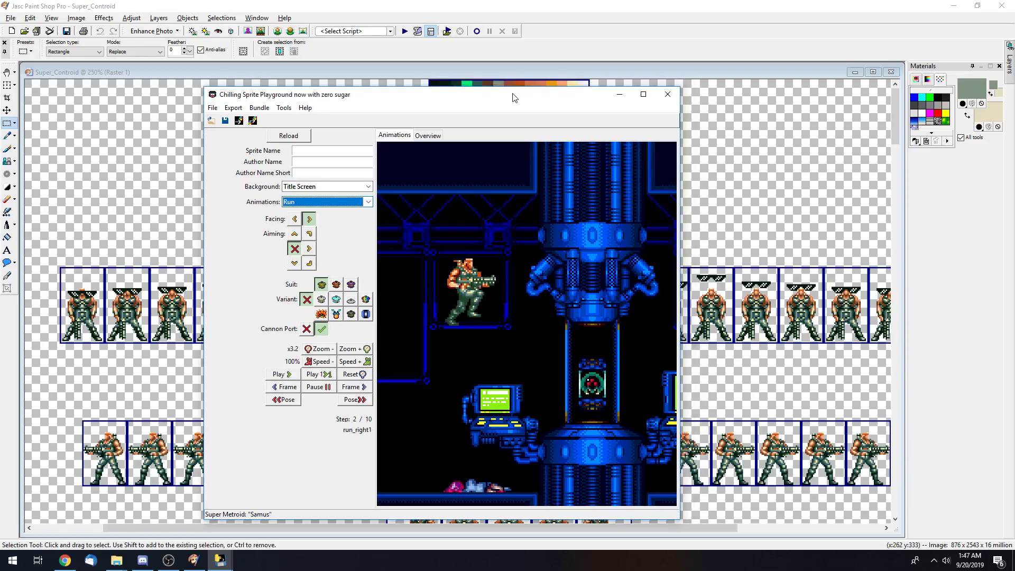
pyautogui.hotkey('alt', 'Tab')
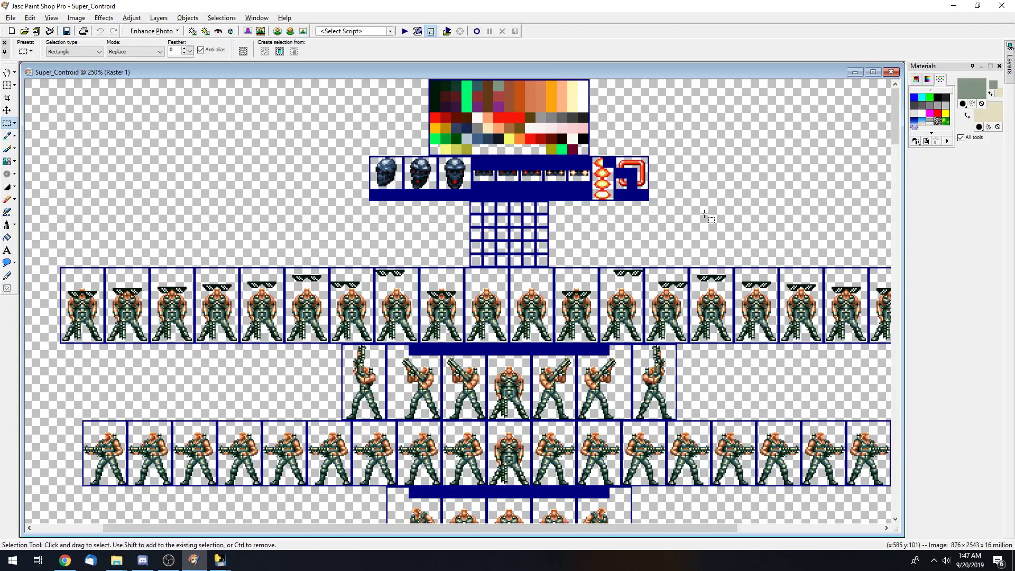
pyautogui.scroll(-1, 705, 214)
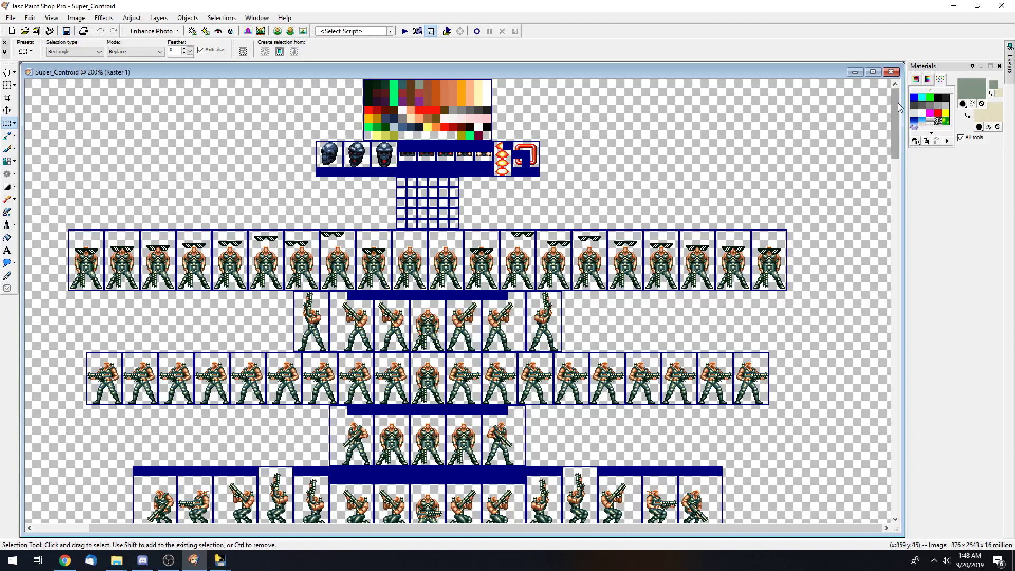
# - Examine the upper part of the Super_Controid sheet at 200%, from the palette down to the running rows
pyautogui.moveTo(897, 102); pyautogui.dragTo(894, 152)
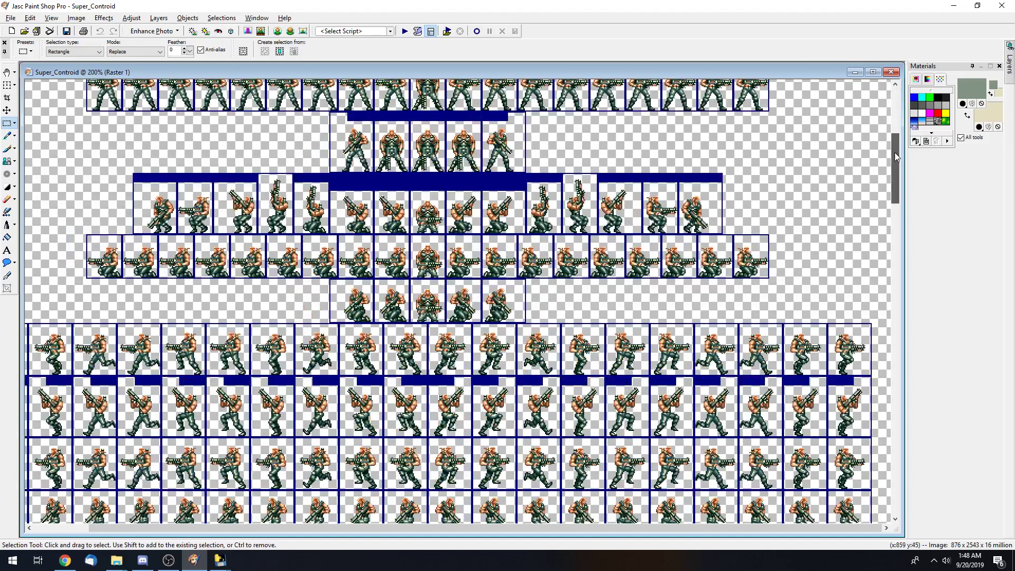
pyautogui.scroll(5, 604, 305)
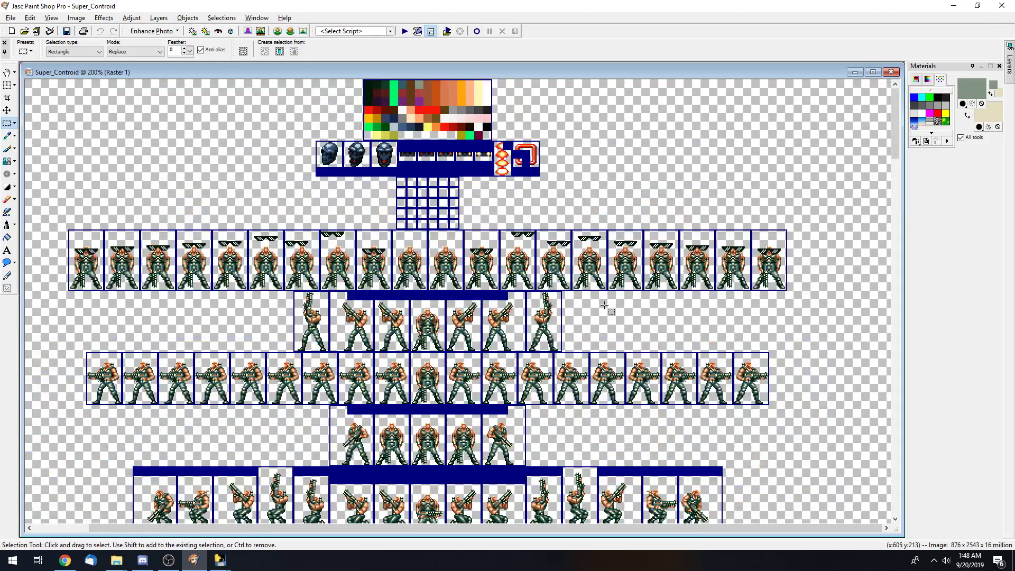
pyautogui.moveTo(894, 118); pyautogui.dragTo(500, 274)
pyautogui.moveTo(896, 98); pyautogui.dragTo(447, 293)
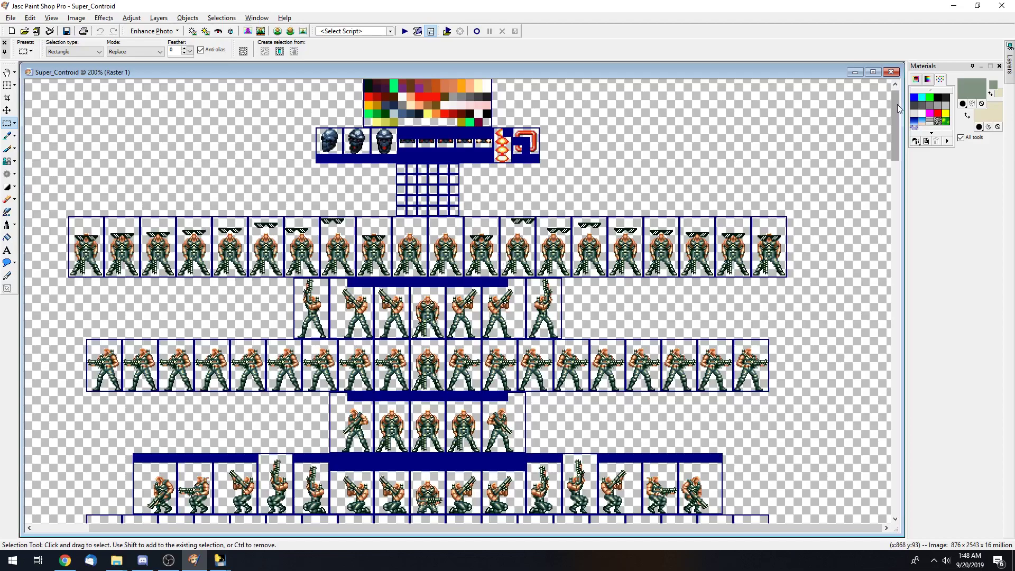
pyautogui.moveTo(896, 103); pyautogui.dragTo(757, 177)
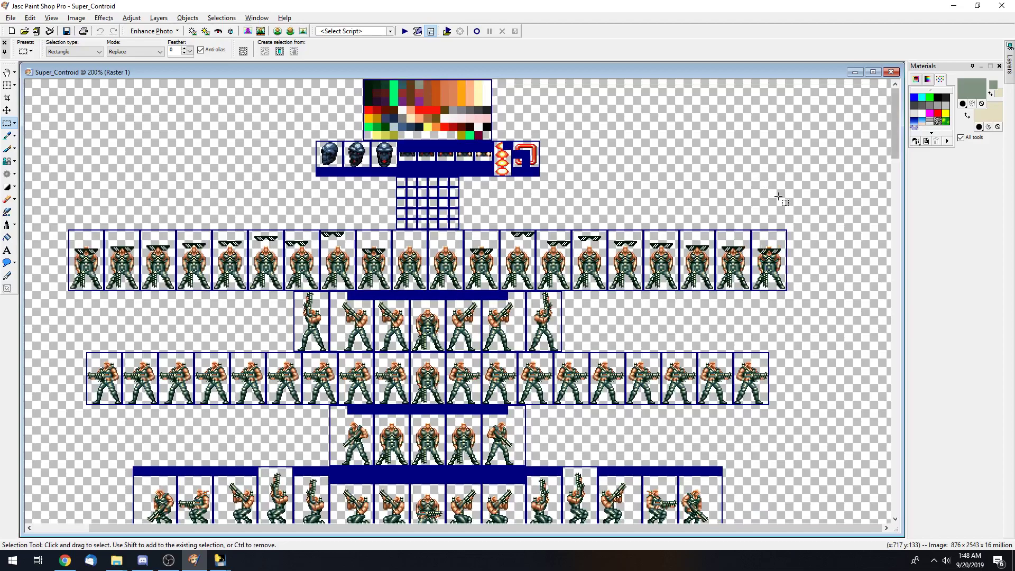
# - Look over the Super_Controid sheet down to its grapple and death rows, return to the palette and switch to OBS
pyautogui.scroll(-10, 873, 329)
pyautogui.scroll(-6, 873, 329)
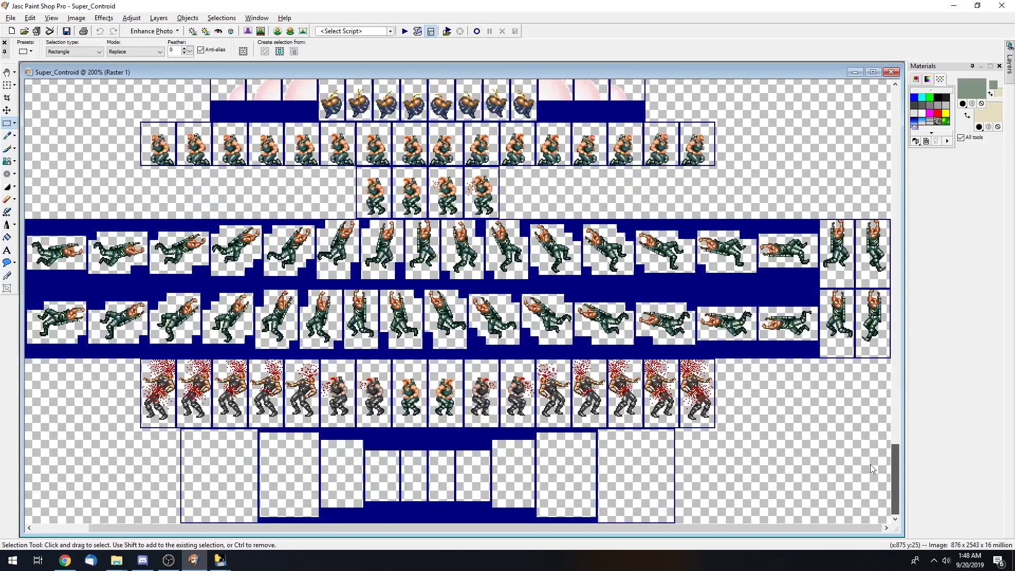
pyautogui.moveTo(894, 453); pyautogui.dragTo(892, 90)
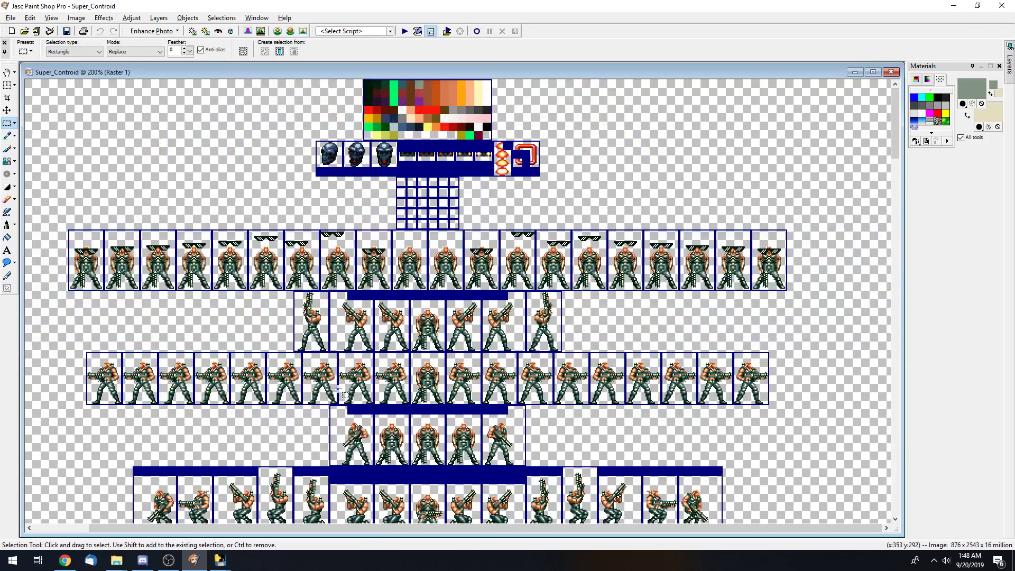
pyautogui.click(169, 564)
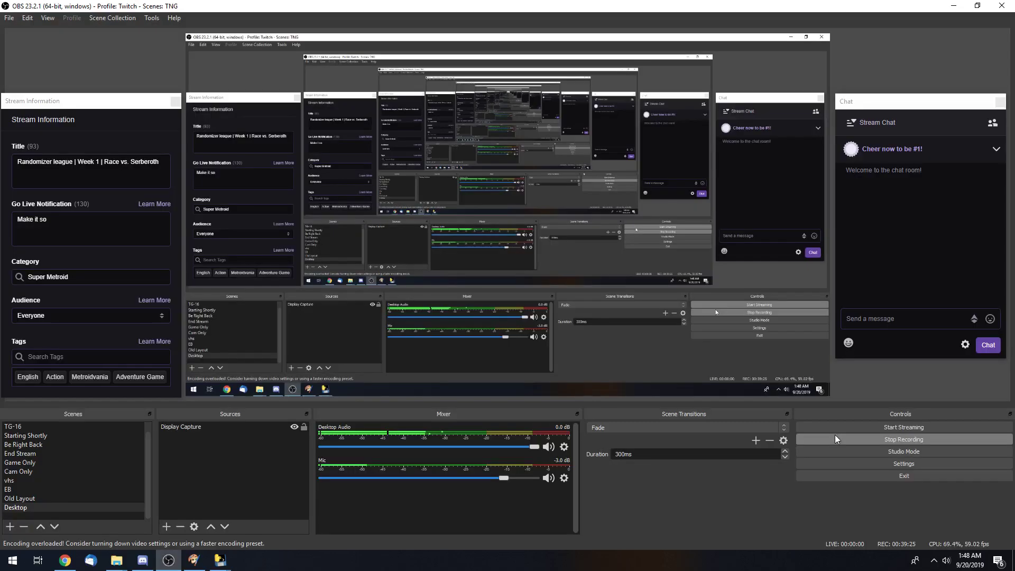